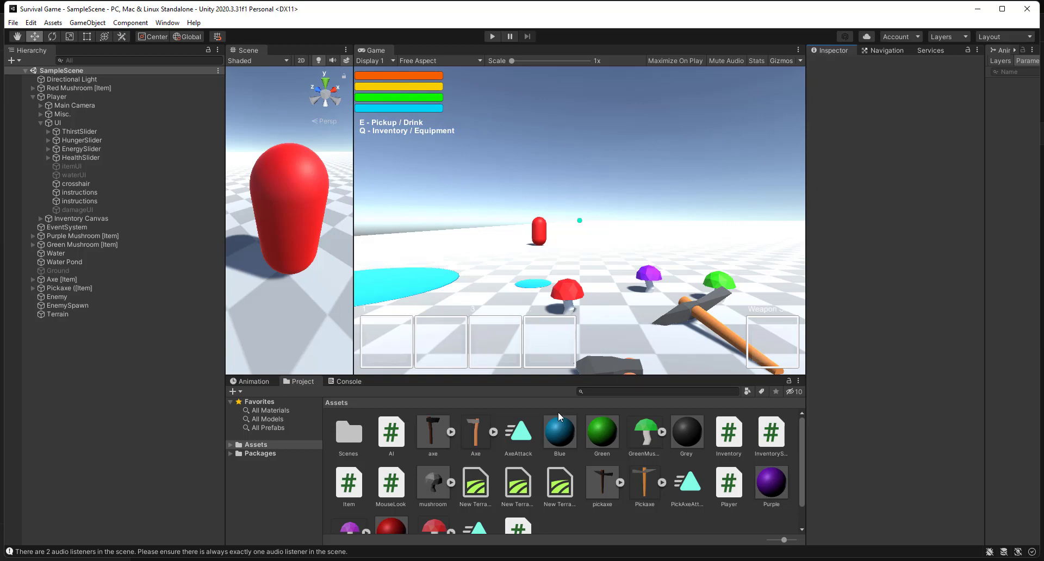
Step: Create a new C# script in the Assets folder through Create > C# Script and name it Weapon
{"action": "right_click", "coordinate": [569, 510]}
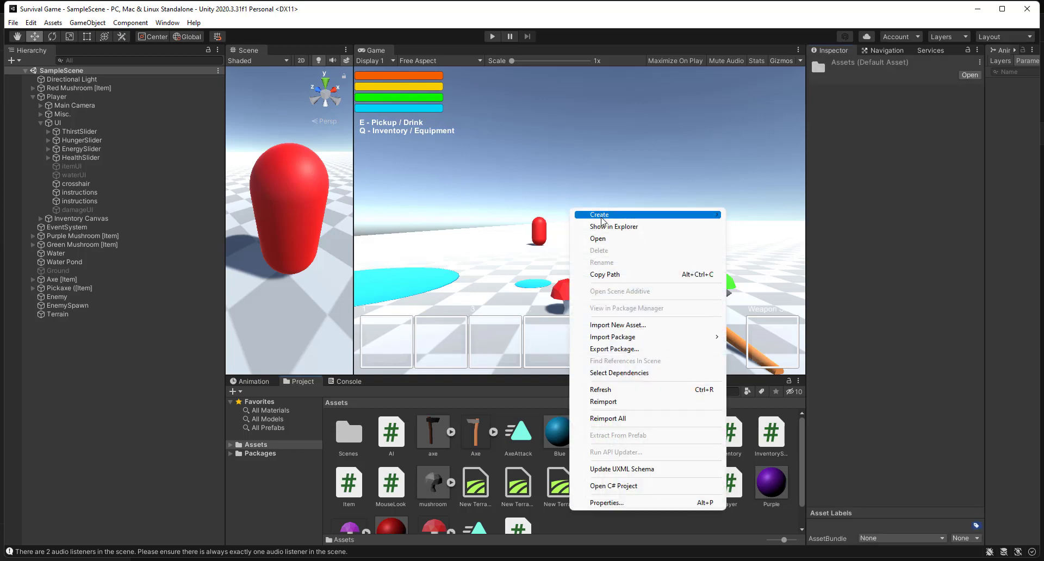
{"action": "mouse_move", "coordinate": [602, 221]}
{"action": "left_click", "coordinate": [756, 153]}
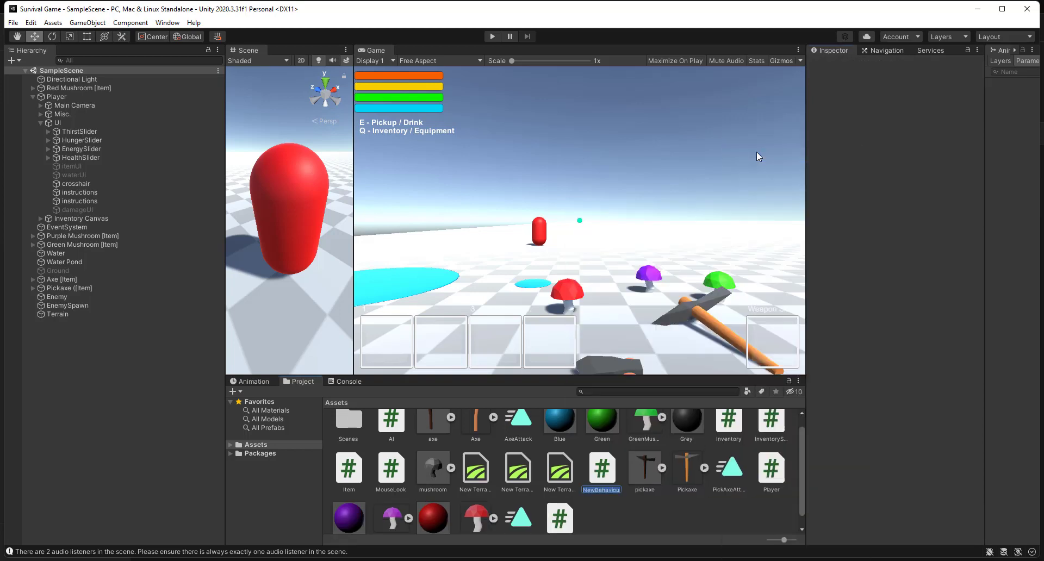
{"action": "type", "text": "Too"}
{"action": "key", "text": "BackSpace"}
{"action": "key", "text": "BackSpace"}
{"action": "key", "text": "BackSpace"}
{"action": "key", "text": "BackSpace"}
{"action": "key", "text": "BackSpace"}
{"action": "key", "text": "BackSpace"}
{"action": "key", "text": "BackSpace"}
{"action": "key", "text": "BackSpace"}
{"action": "type", "text": "ea"}
{"action": "key", "text": "Return"}
{"action": "key", "text": "alt+Tab"}
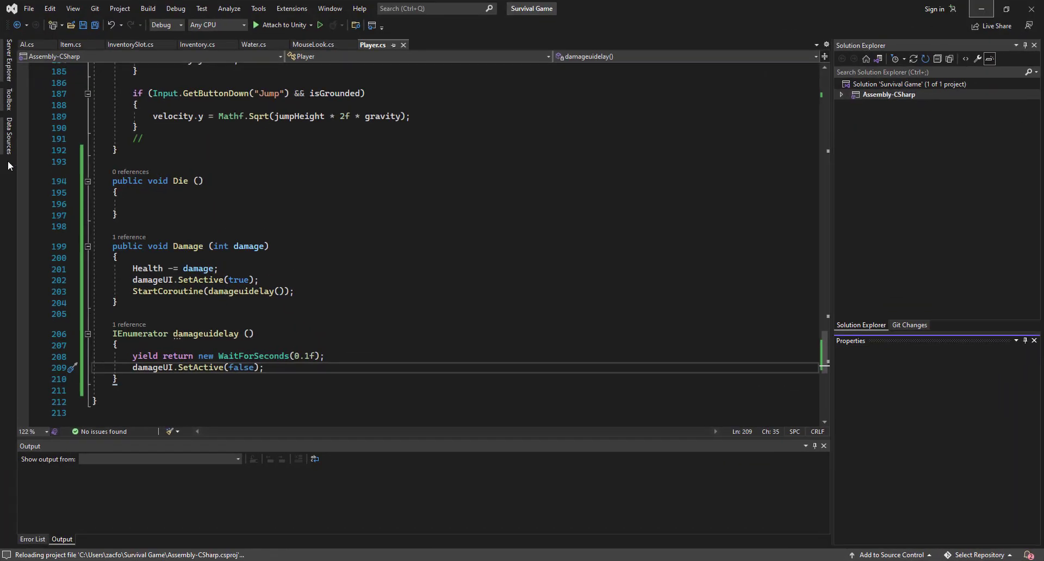
{"action": "mouse_move", "coordinate": [723, 558]}
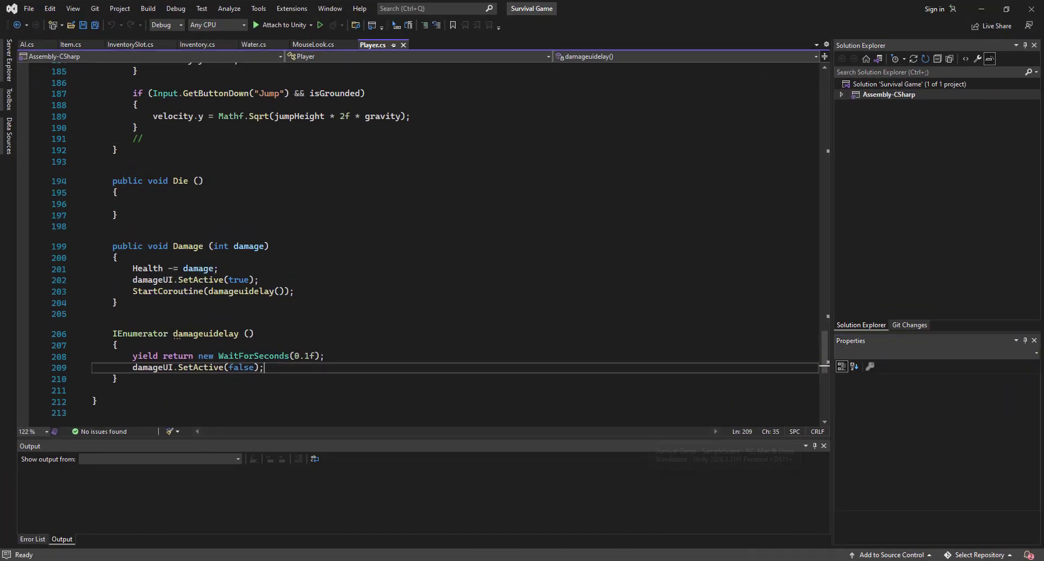
{"action": "left_click", "coordinate": [723, 514]}
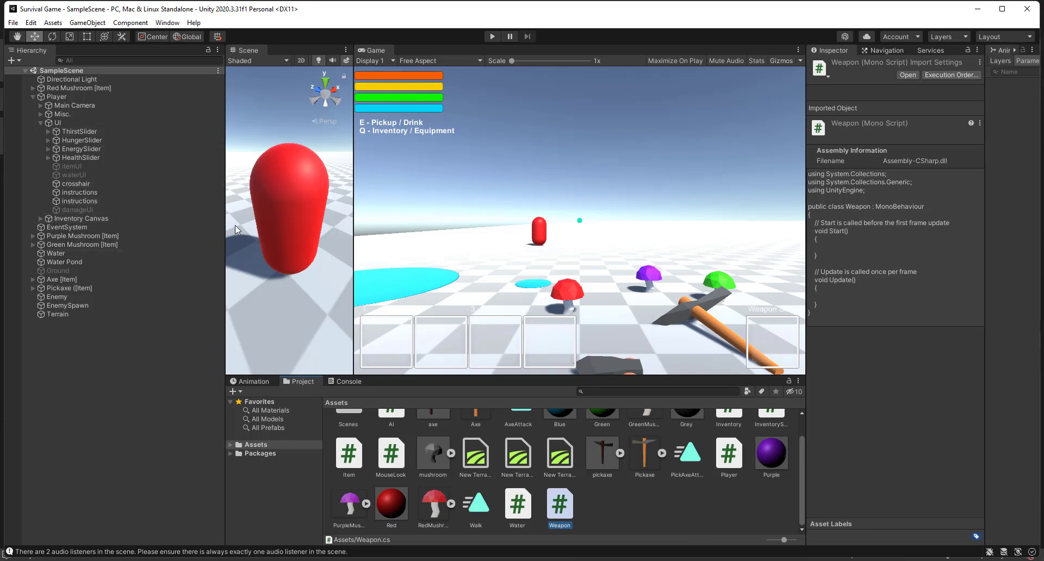
Step: Expand Player > Main Camera > Equipment Camera > Walk Animation > Worn Items in the Hierarchy
{"action": "left_click", "coordinate": [41, 122]}
{"action": "left_click", "coordinate": [40, 105]}
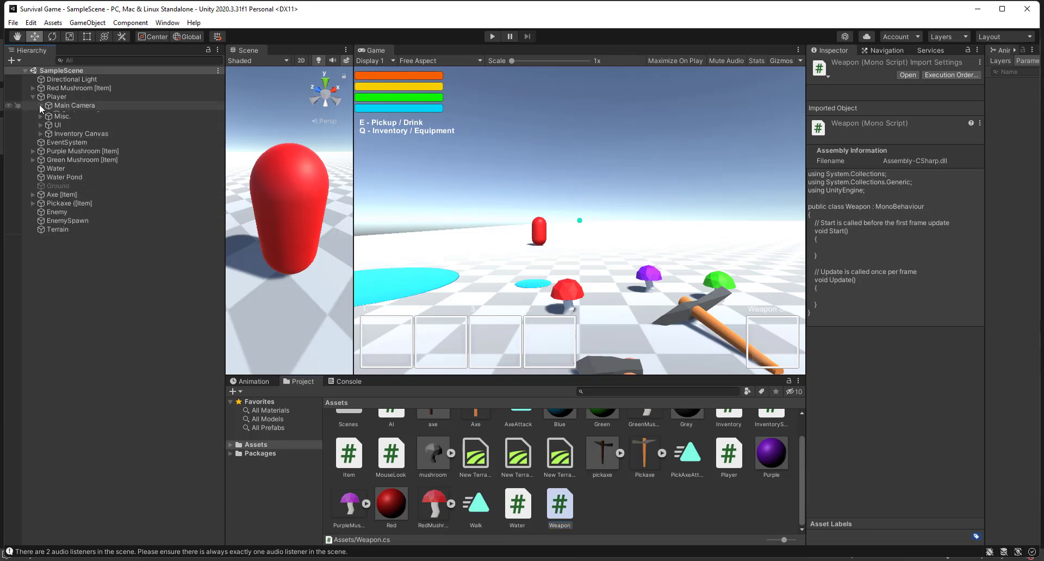
{"action": "left_click", "coordinate": [47, 115]}
{"action": "left_click", "coordinate": [58, 123]}
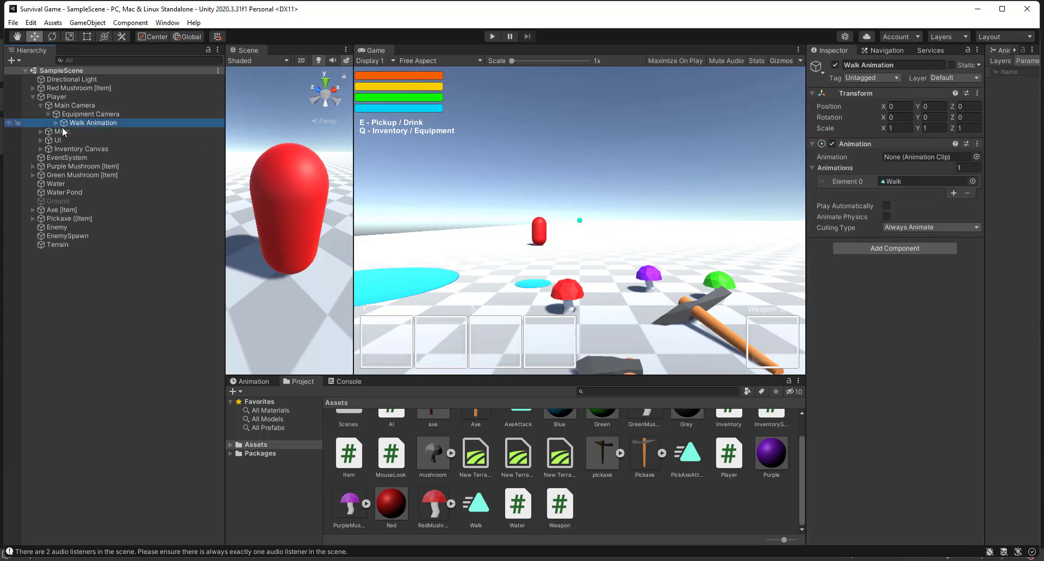
{"action": "left_click", "coordinate": [55, 131]}
{"action": "left_click", "coordinate": [56, 124]}
{"action": "left_click", "coordinate": [68, 132]}
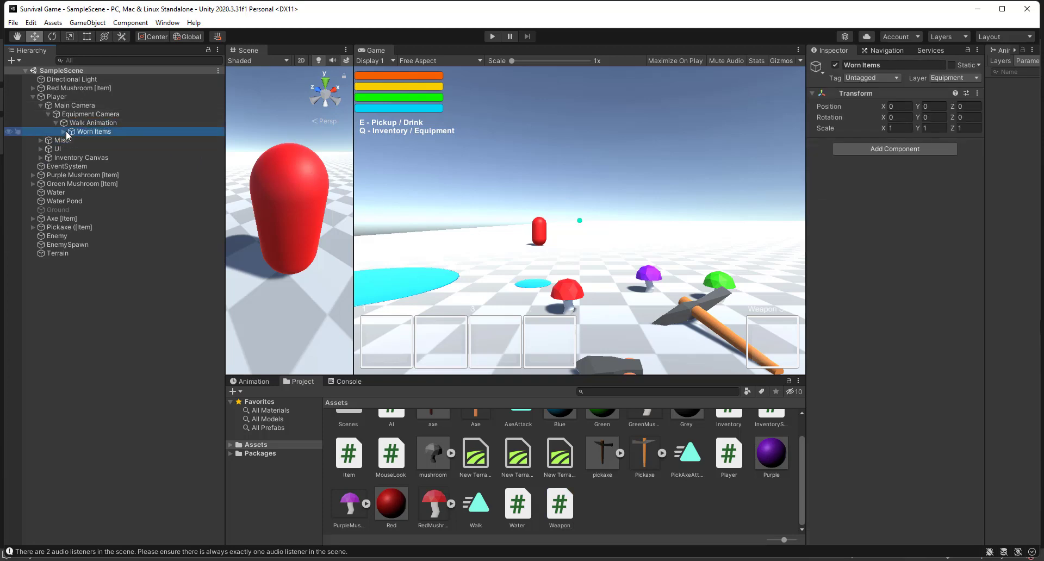
{"action": "left_click", "coordinate": [64, 132]}
Step: Add the Weapon script to both Axe and Pickaxe, then confirm each one has it
{"action": "left_click", "coordinate": [81, 140]}
{"action": "left_click", "coordinate": [87, 149], "text": "shift"}
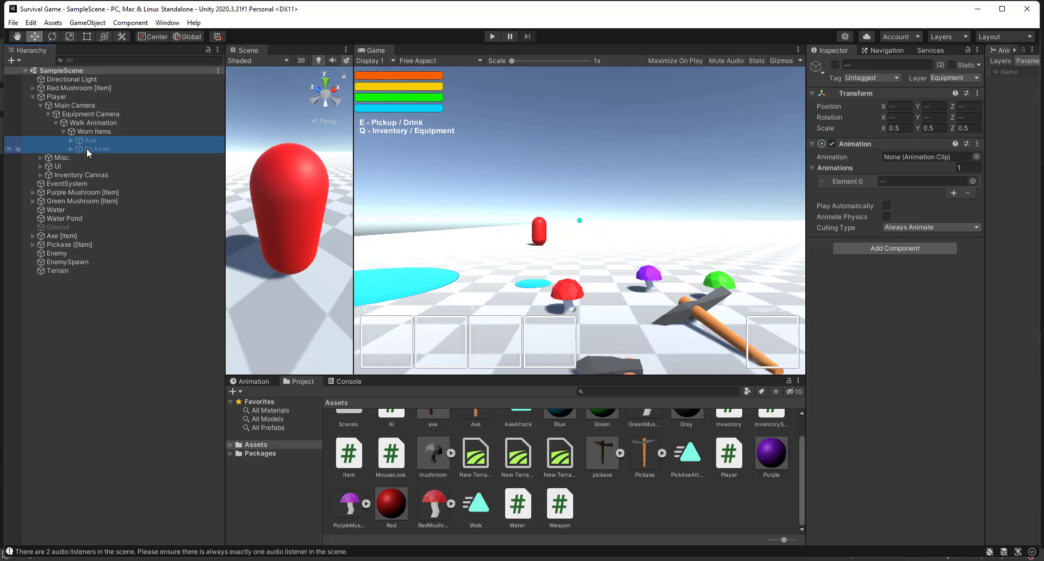
{"action": "left_click_drag", "start_coordinate": [555, 503], "coordinate": [894, 237]}
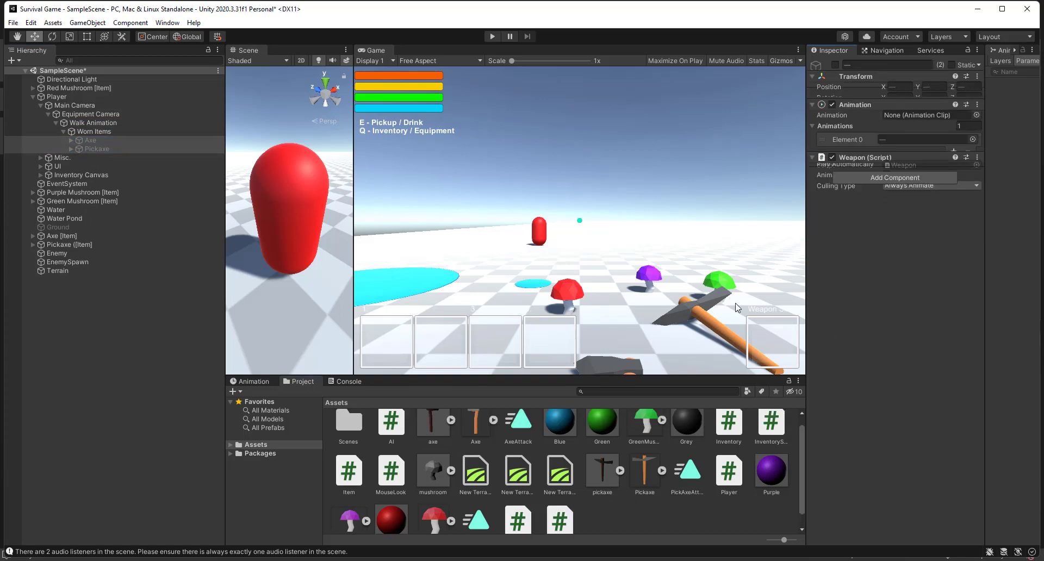
{"action": "left_click", "coordinate": [145, 142]}
{"action": "left_click", "coordinate": [146, 149]}
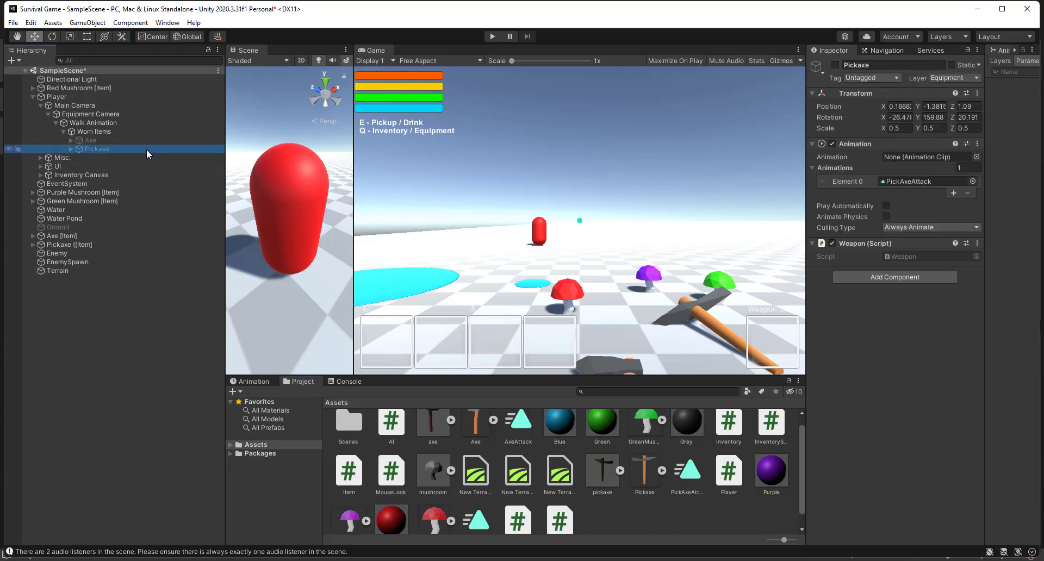
Step: Open Weapon.cs, add a 'public bool canSwing;' field and save
{"action": "double_click", "coordinate": [566, 514]}
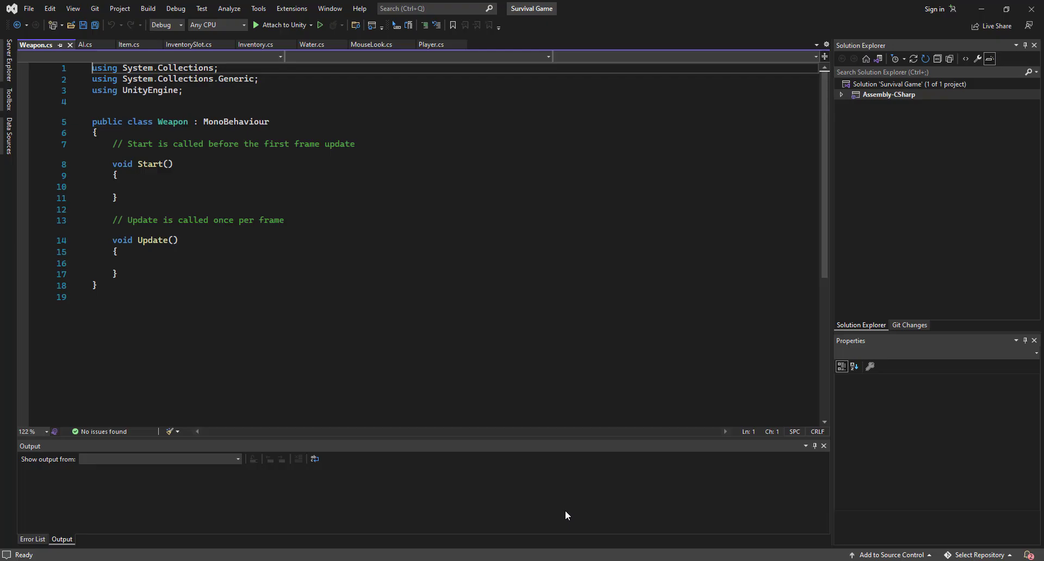
{"action": "left_click", "coordinate": [159, 136]}
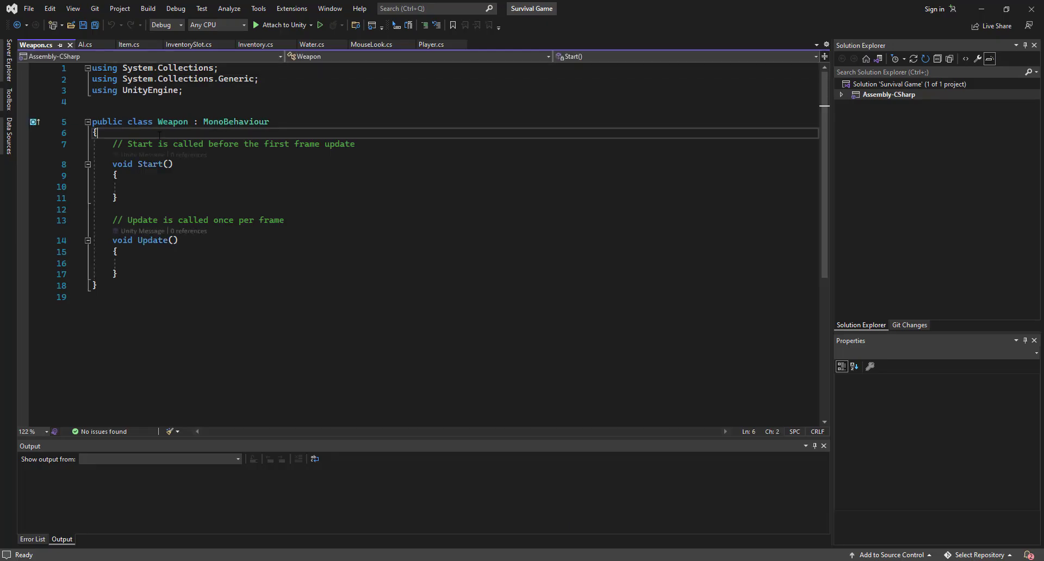
{"action": "key", "text": "Return"}
{"action": "key", "text": "Return"}
{"action": "key", "text": "Return"}
{"action": "key", "text": "Up"}
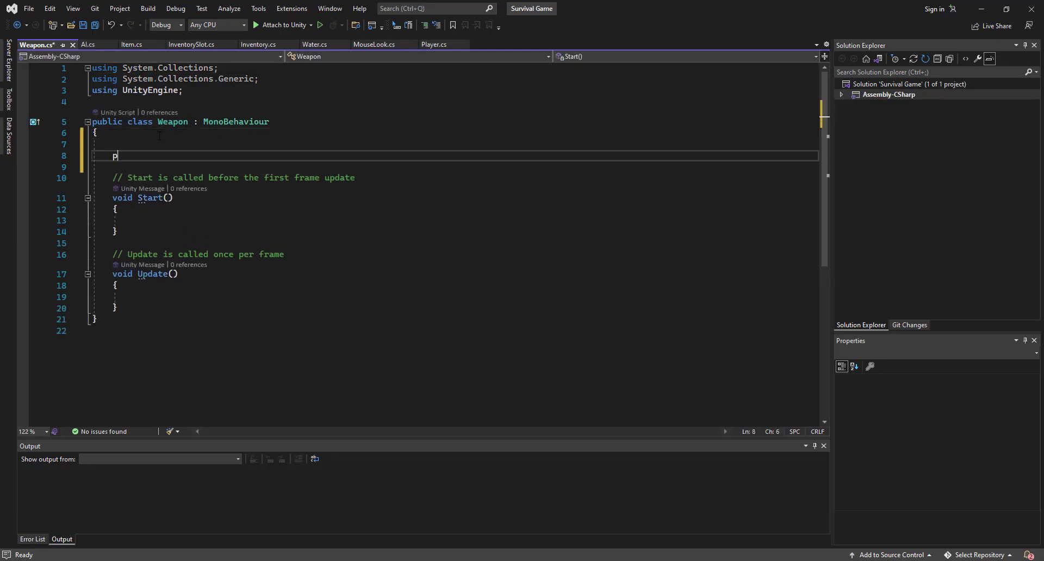
{"action": "type", "text": "ublic "}
{"action": "type", "text": "bo"}
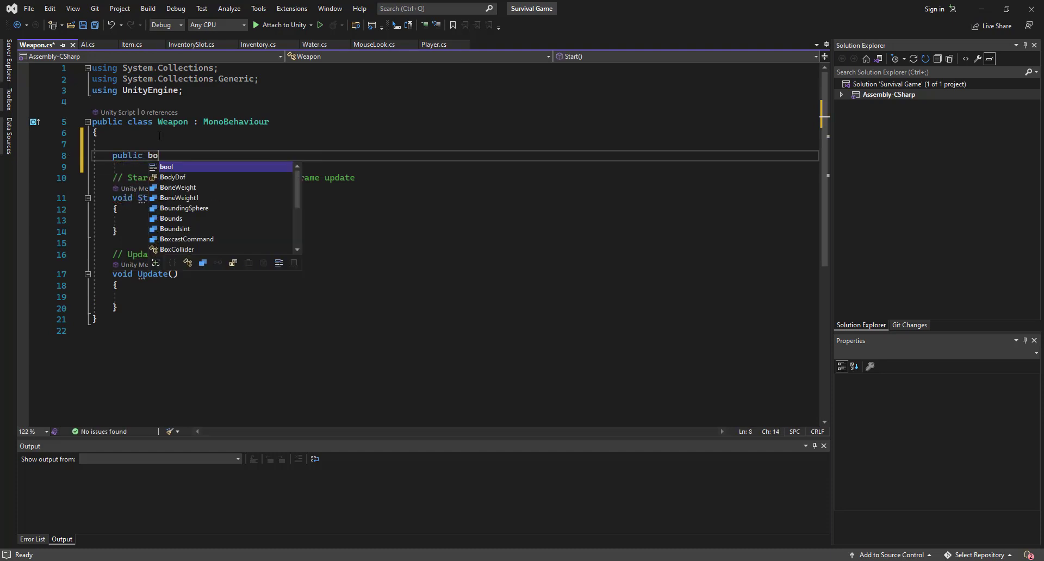
{"action": "type", "text": "ol canSwin"}
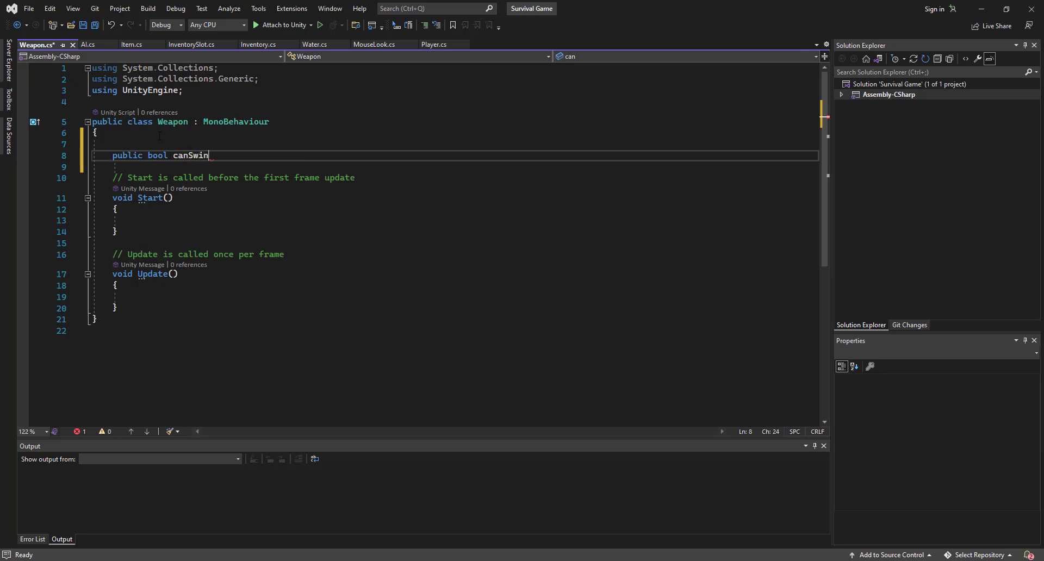
{"action": "type", "text": "g;"}
{"action": "key", "text": "ctrl+s"}
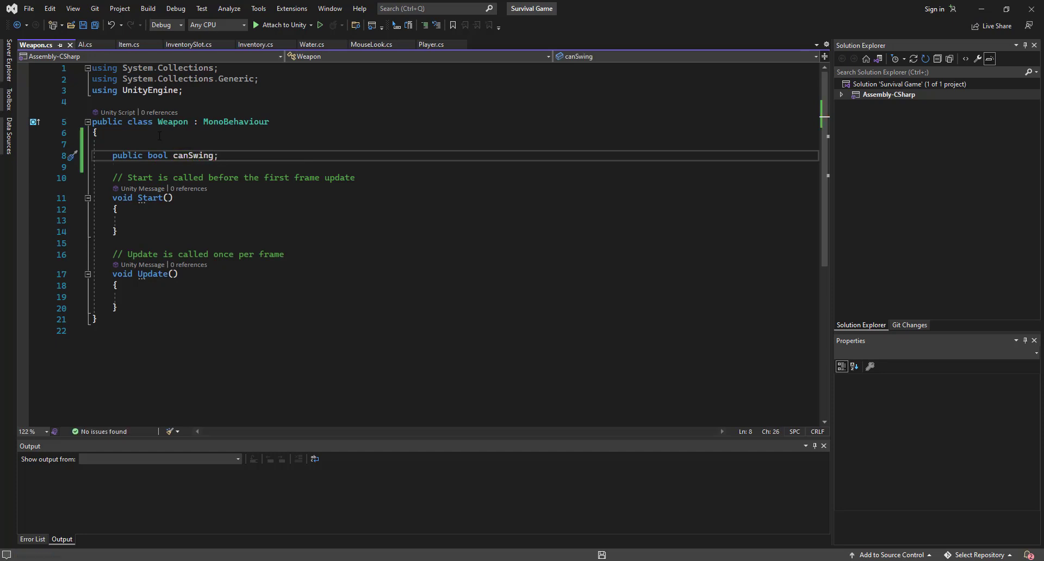
{"action": "key", "text": "ctrl+s"}
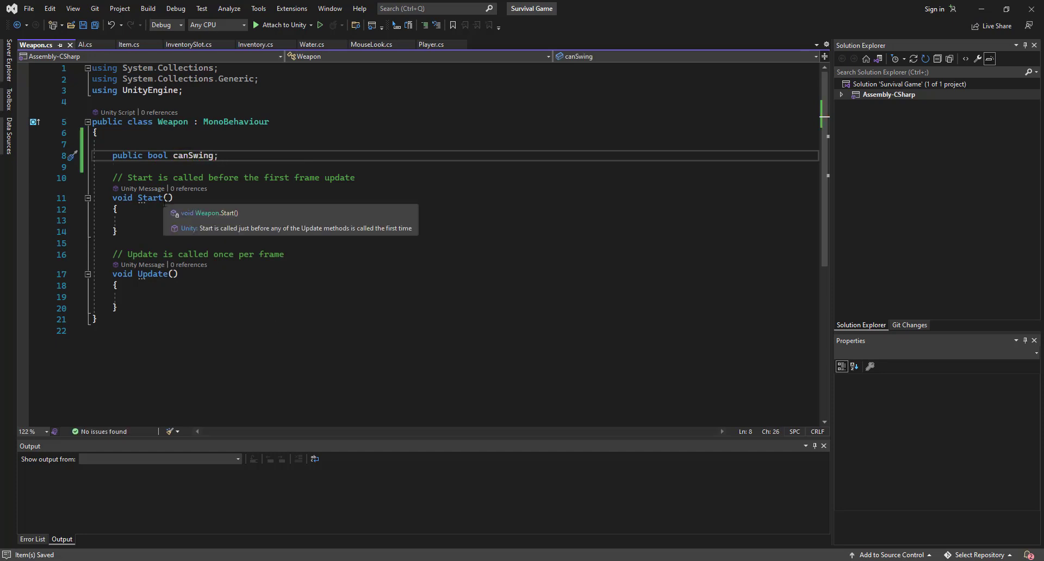
Step: Add a 'public float swingTime;' field below canSwing
{"action": "key", "text": "Return"}
{"action": "type", "text": "public bool "}
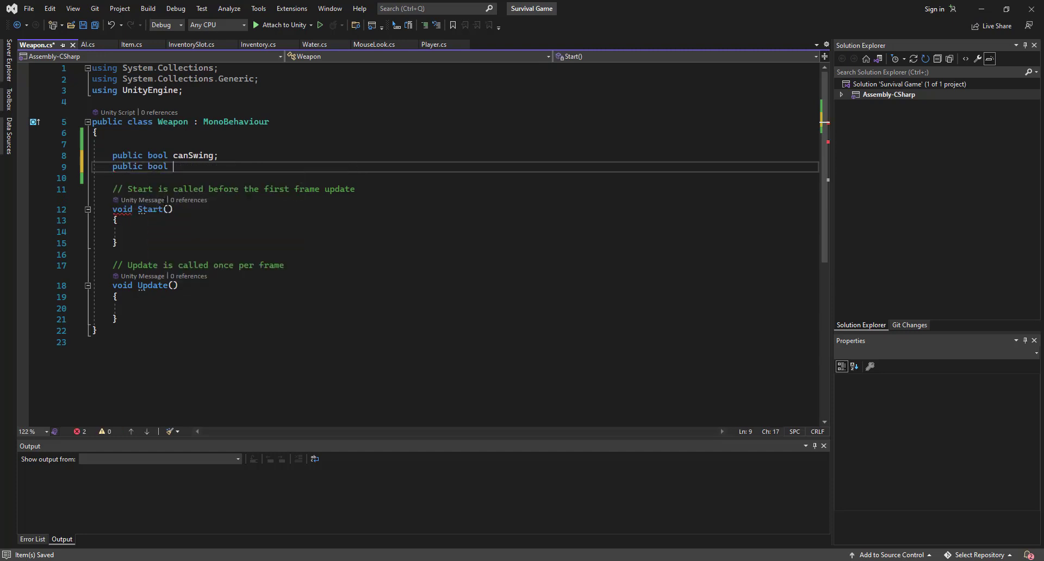
{"action": "type", "text": "swing"}
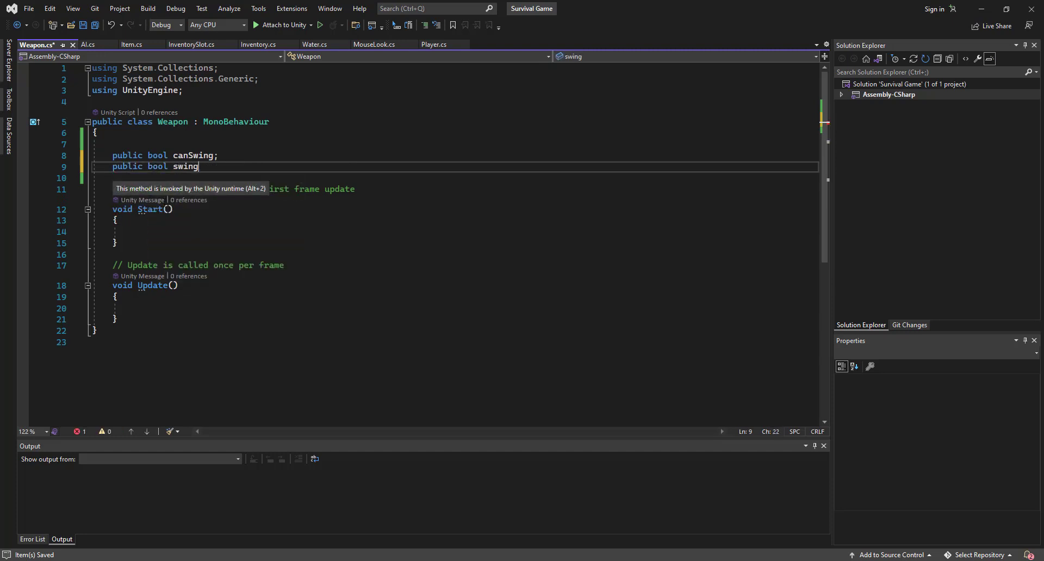
{"action": "type", "text": "Time;"}
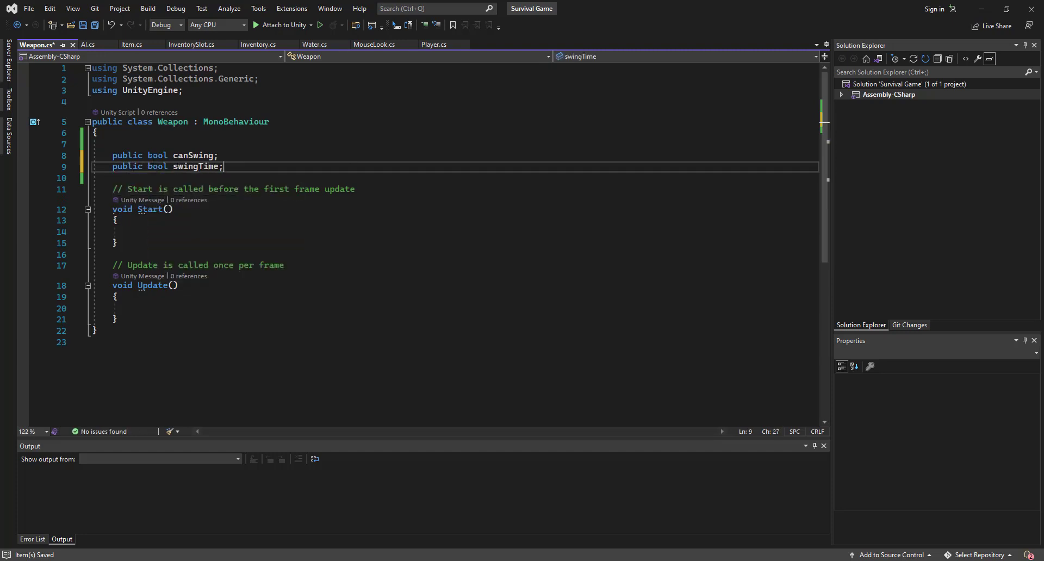
{"action": "double_click", "coordinate": [157, 166]}
{"action": "key", "text": "BackSpace"}
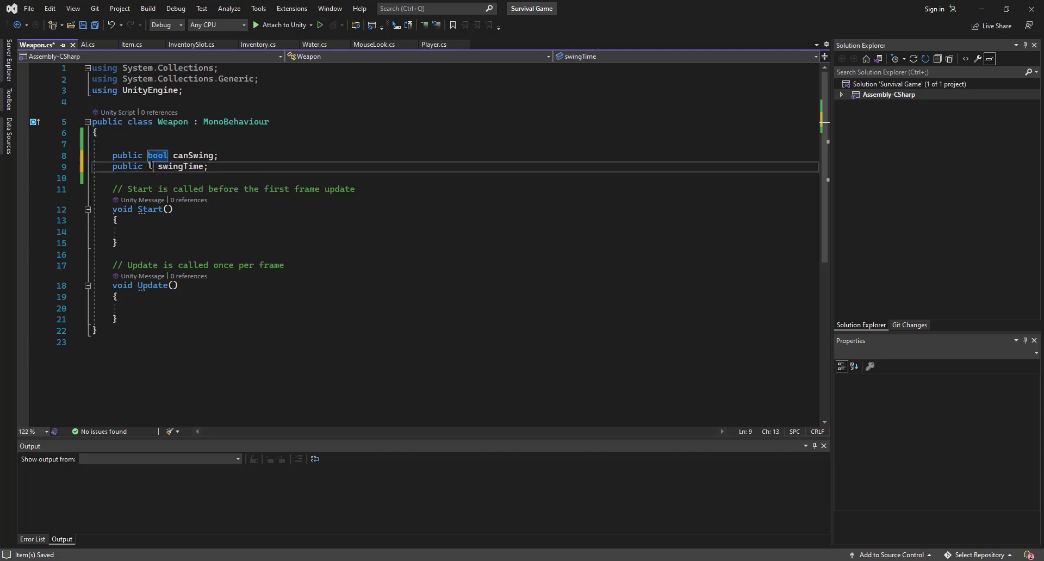
{"action": "type", "text": "f"}
{"action": "key", "text": "Tab"}
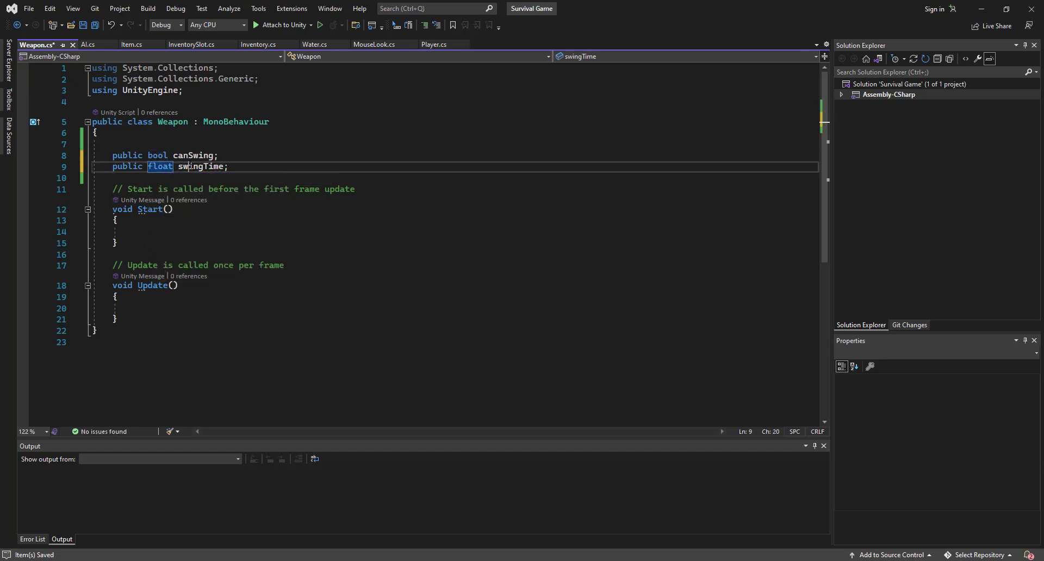
{"action": "left_click", "coordinate": [236, 166]}
Step: In Update, add an 'if (Input.GetMouseButton(0) && canSwing)' block
{"action": "left_click", "coordinate": [182, 306]}
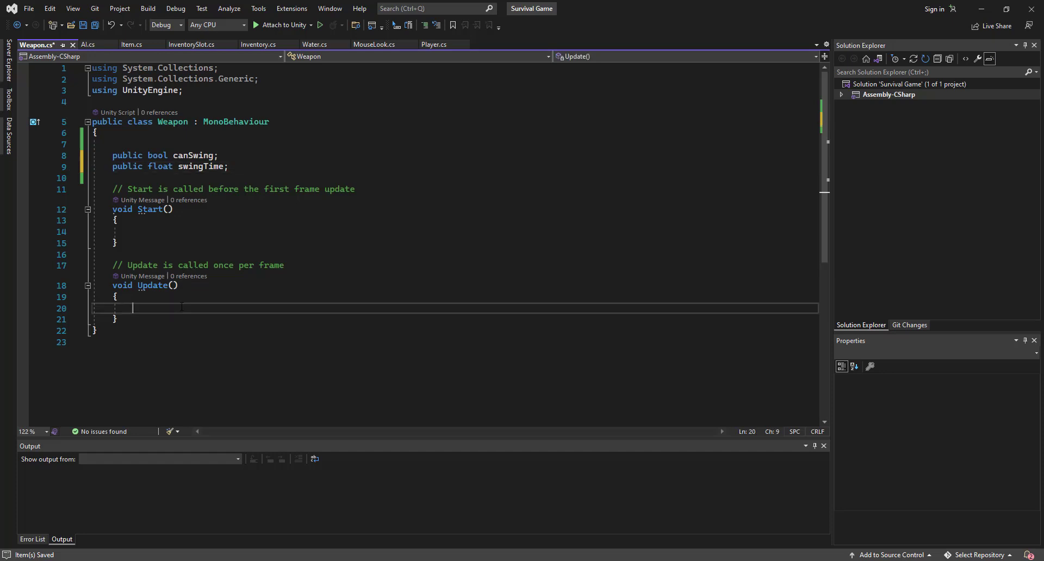
{"action": "type", "text": "if(In"}
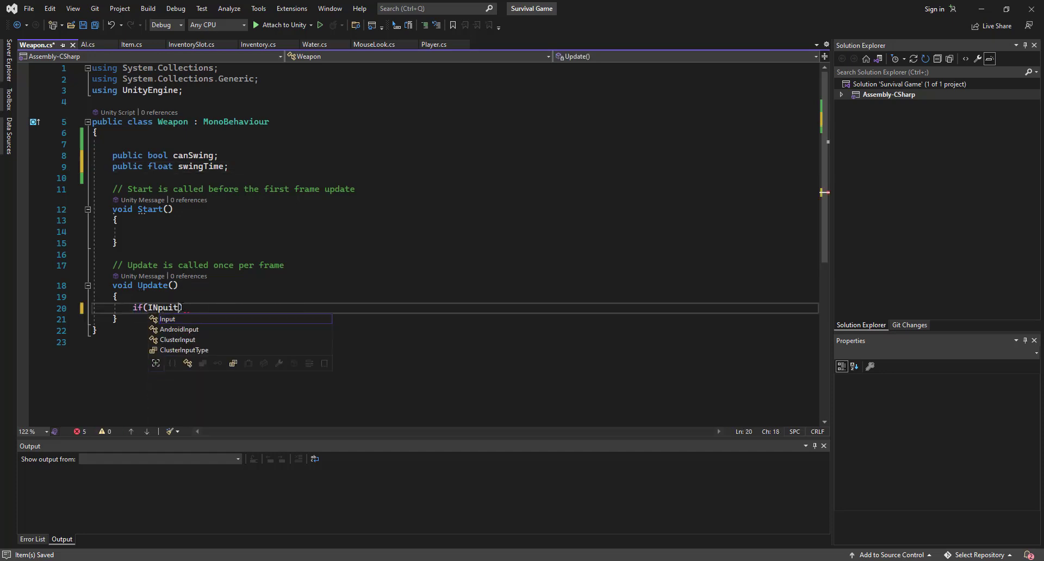
{"action": "type", "text": "put"}
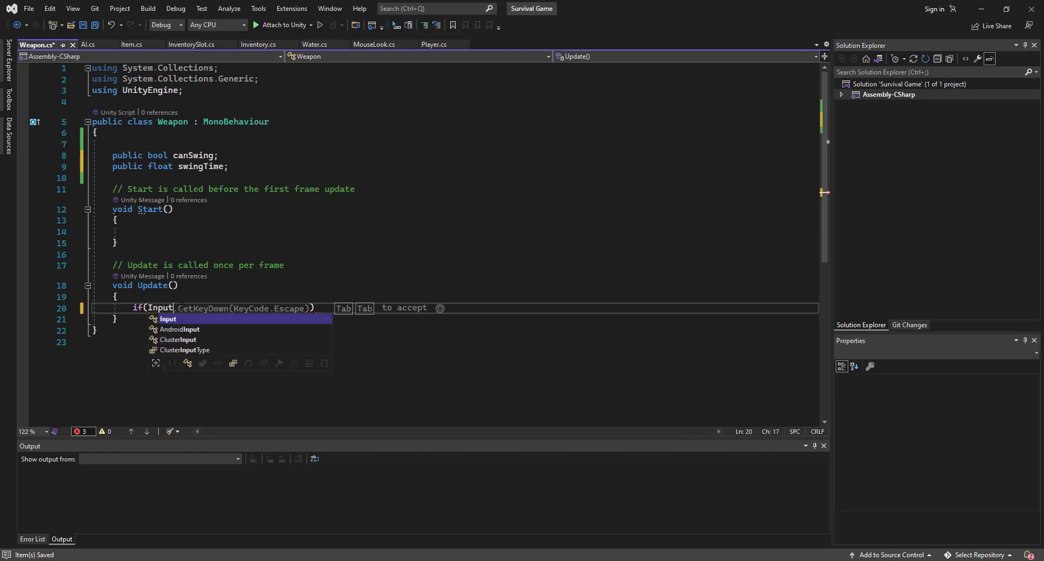
{"action": "type", "text": ".GetK"}
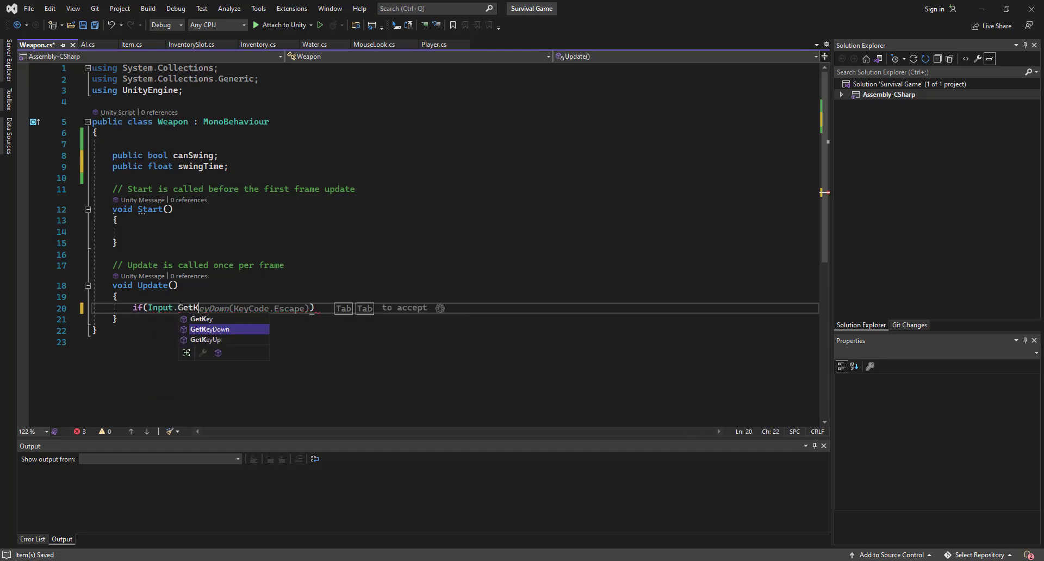
{"action": "type", "text": "ey"}
{"action": "key", "text": "BackSpace"}
{"action": "key", "text": "BackSpace"}
{"action": "key", "text": "BackSpace"}
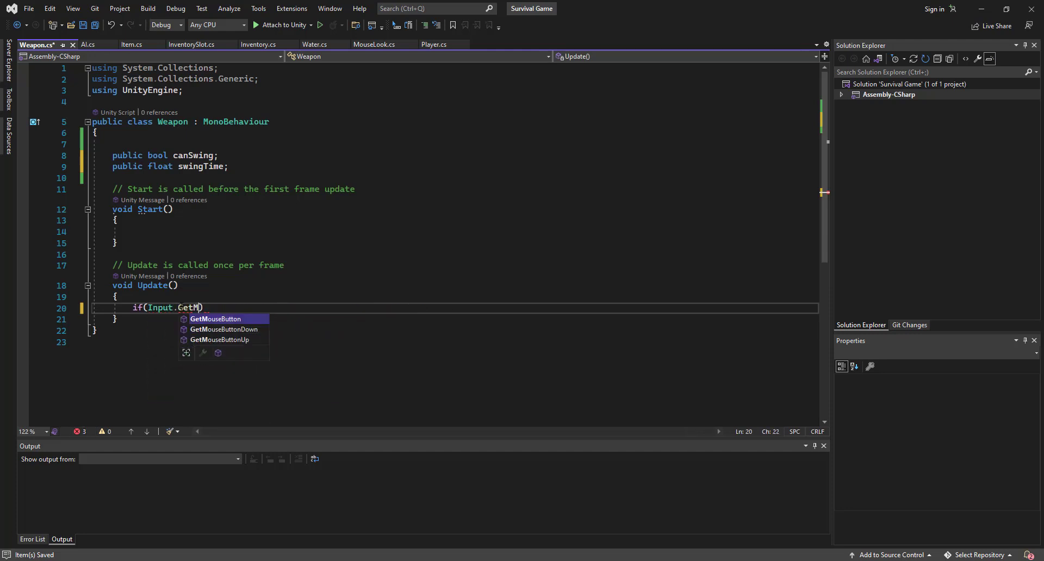
{"action": "type", "text": "MosueButton"}
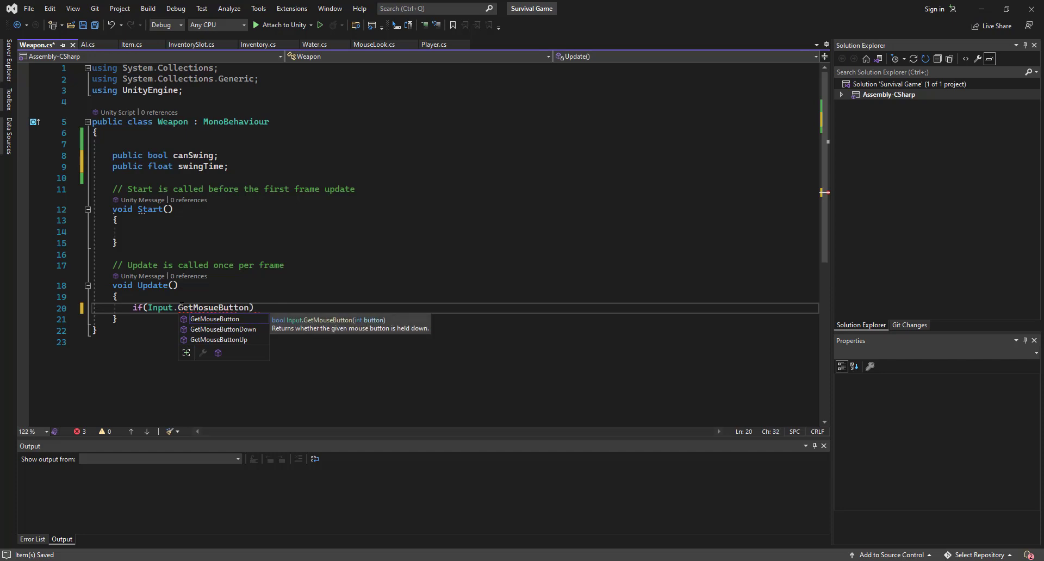
{"action": "key", "text": "BackSpace"}
{"action": "key", "text": "BackSpace"}
{"action": "key", "text": "BackSpace"}
{"action": "key", "text": "BackSpace"}
{"action": "type", "text": "useB"}
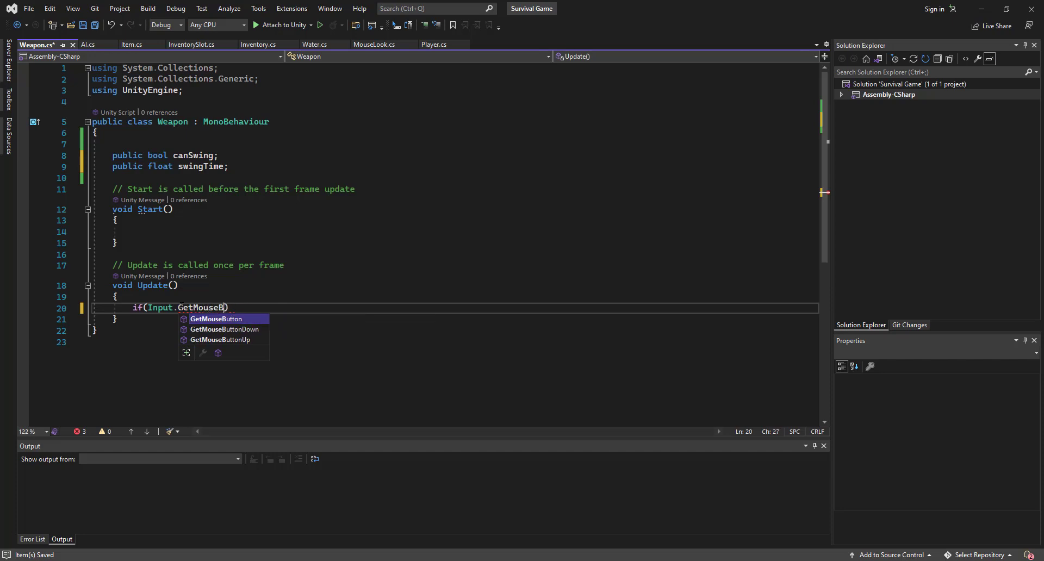
{"action": "type", "text": "utt"}
{"action": "type", "text": "on(0))"}
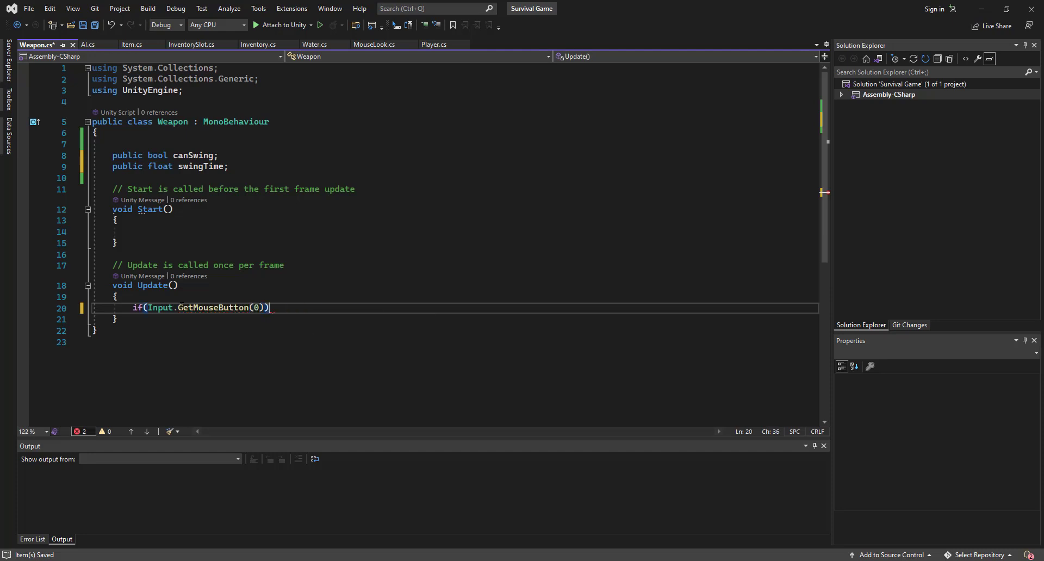
{"action": "type", "text": "{"}
{"action": "key", "text": "Return"}
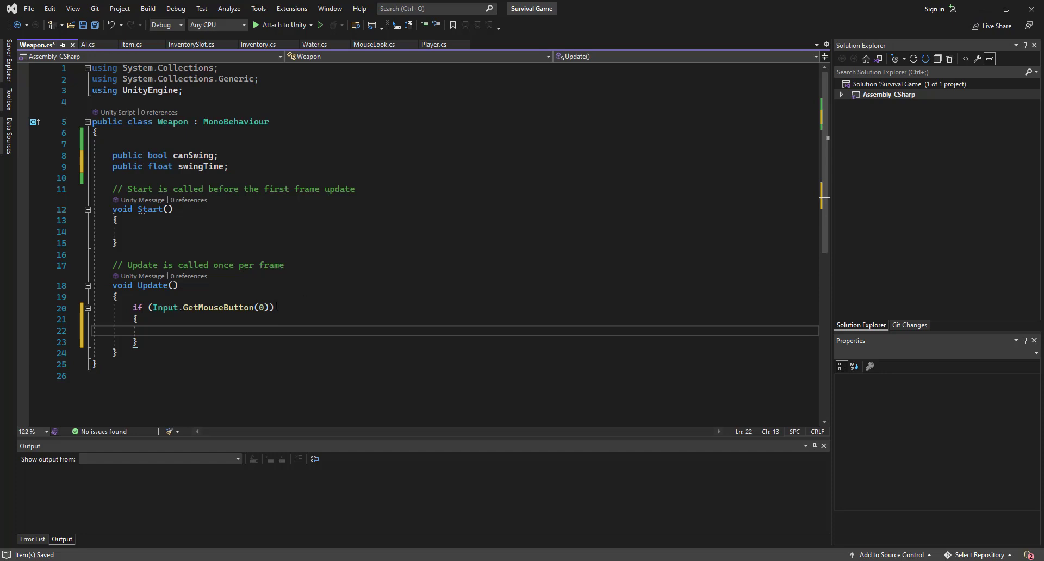
{"action": "left_click", "coordinate": [270, 307]}
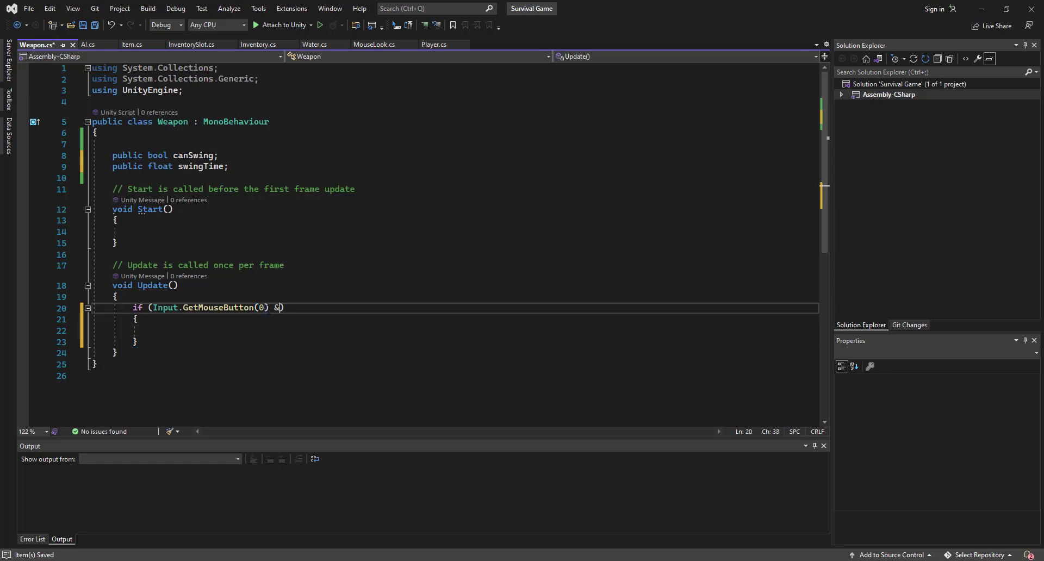
{"action": "type", "text": "& can"}
{"action": "key", "text": "Tab"}
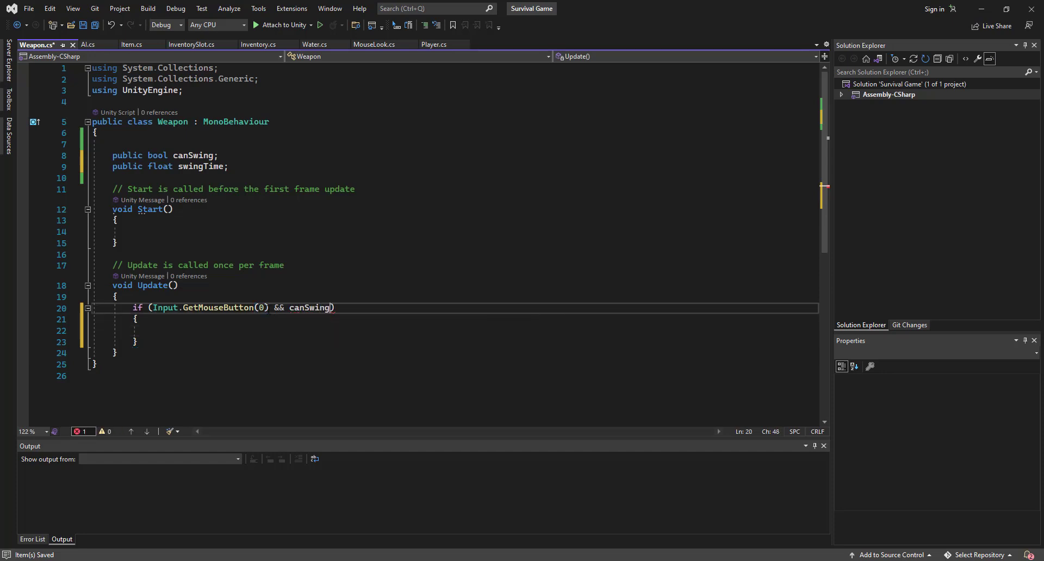
Step: Add a 'public string swingAnimName;' field below swingTime and save
{"action": "left_click", "coordinate": [257, 167]}
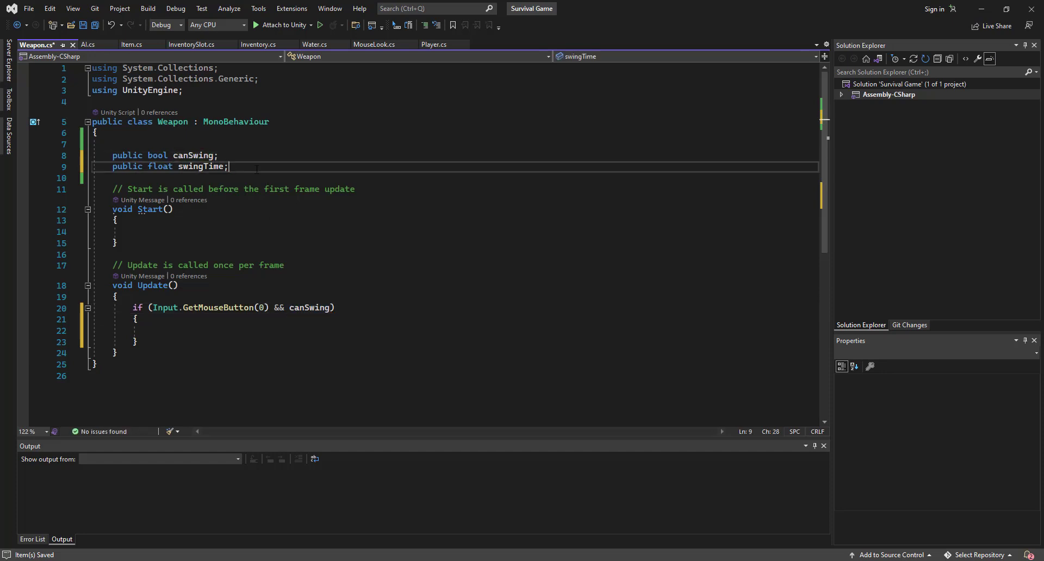
{"action": "key", "text": "Return"}
{"action": "type", "text": "public sta"}
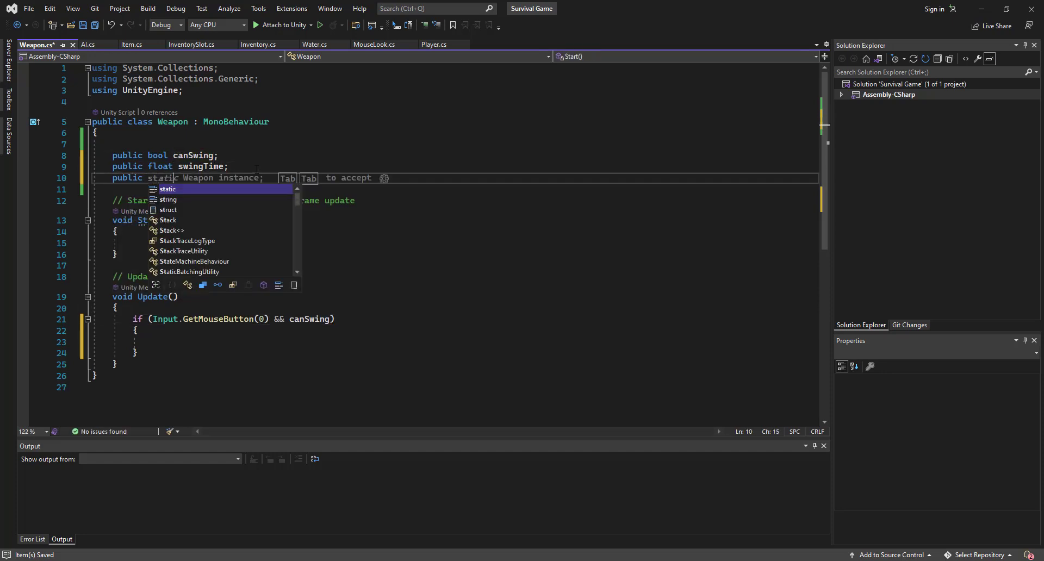
{"action": "key", "text": "BackSpace"}
{"action": "type", "text": "ring s"}
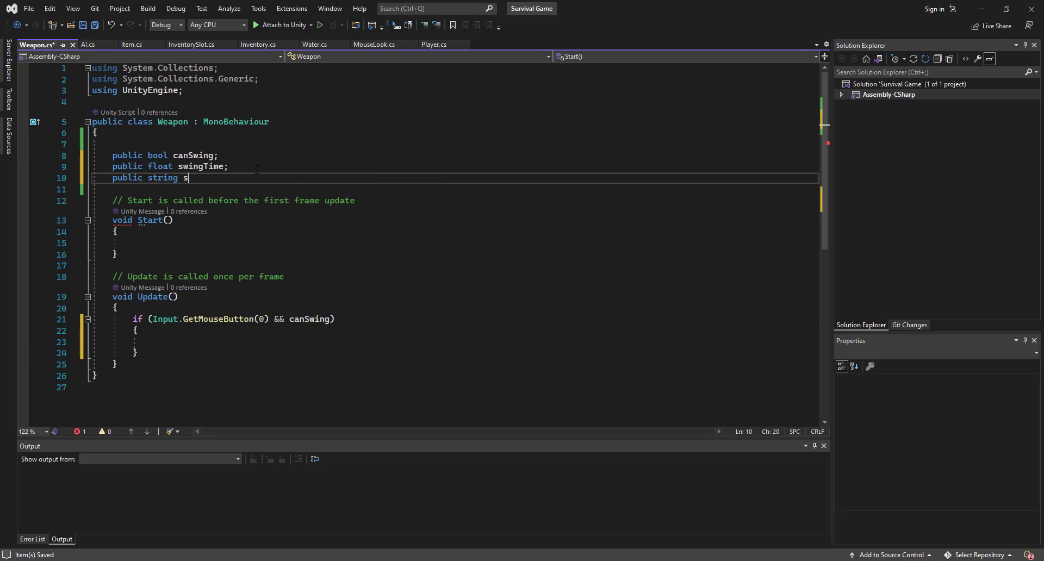
{"action": "type", "text": "wingAnimNAme"}
{"action": "key", "text": "BackSpace"}
{"action": "key", "text": "BackSpace"}
{"action": "type", "text": "ame;"}
{"action": "key", "text": "ctrl+s"}
Step: Call SWING(); inside the if block in Update
{"action": "left_click", "coordinate": [206, 344]}
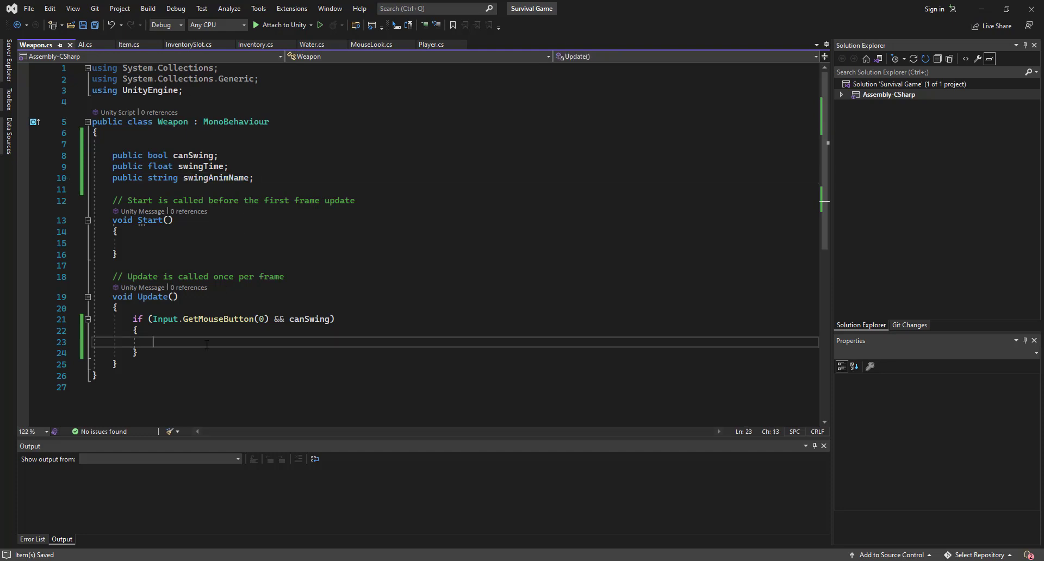
{"action": "type", "text": "swin"}
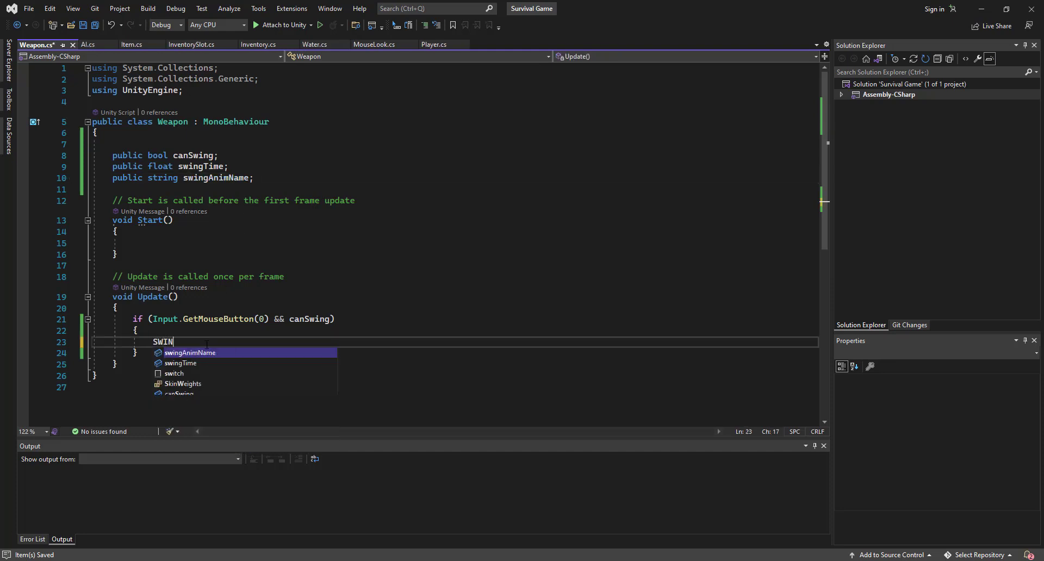
{"action": "type", "text": "g()"}
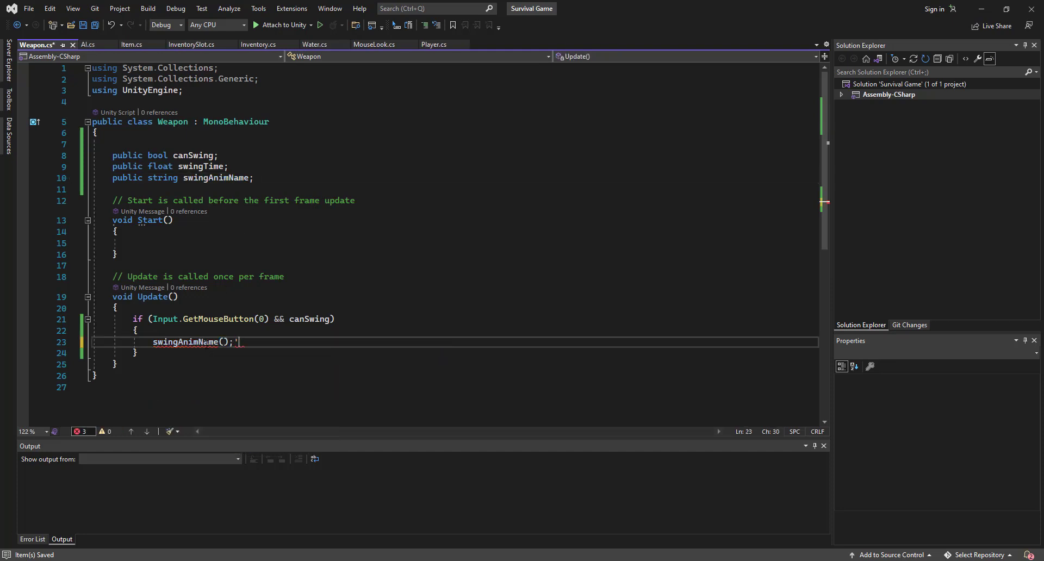
{"action": "key", "text": "BackSpace"}
{"action": "key", "text": "BackSpace"}
{"action": "key", "text": "ctrl+BackSpace"}
{"action": "key", "text": "ctrl+BackSpace"}
{"action": "type", "text": "SWING()"}
{"action": "type", "text": ";"}
{"action": "left_click", "coordinate": [182, 364]}
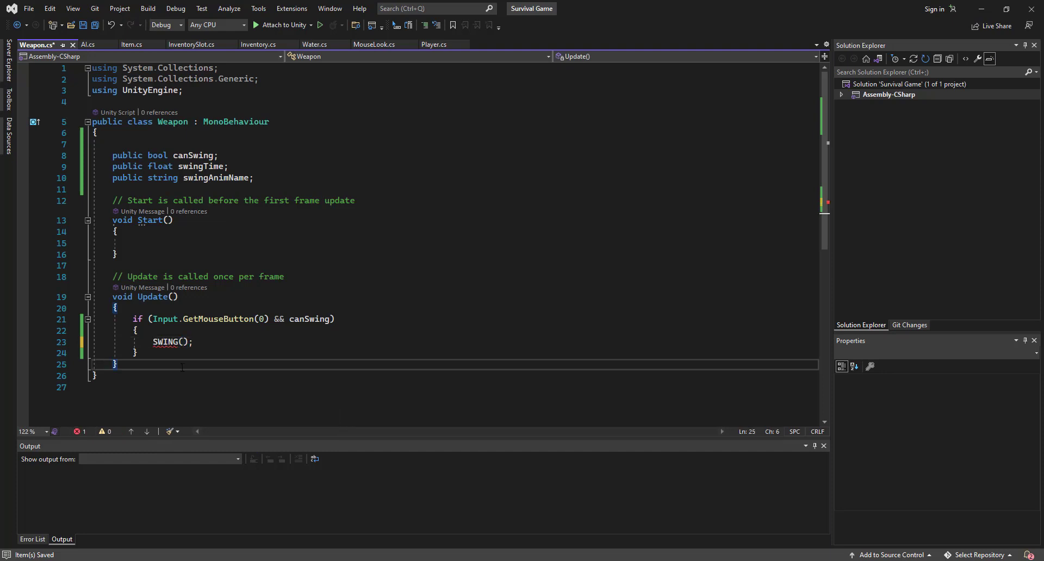
{"action": "key", "text": "Return"}
{"action": "key", "text": "Return"}
Step: Declare 'public void SWING()' below Update with a body containing 'canSwing = false;'
{"action": "type", "text": "public void"}
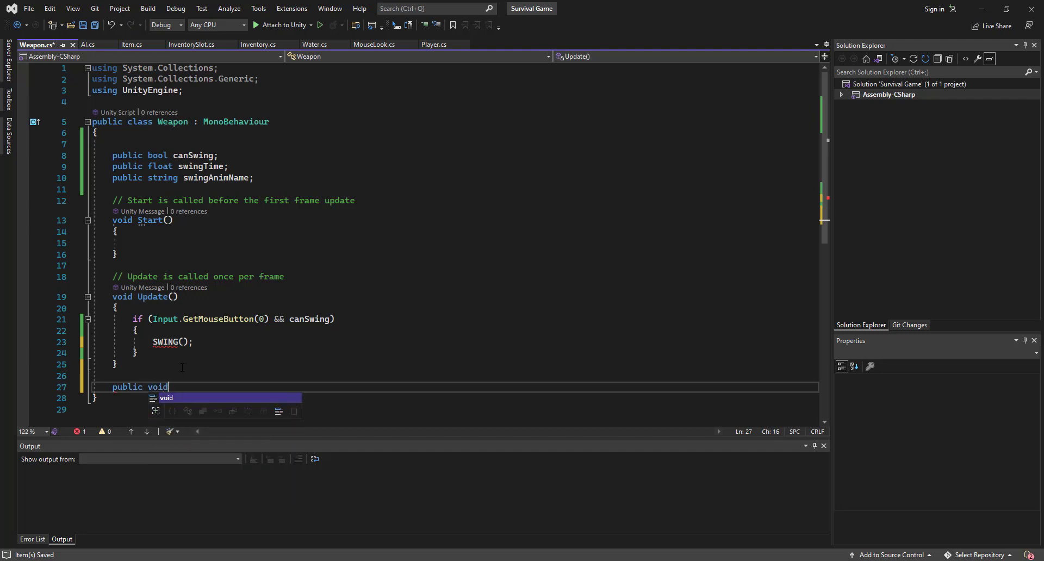
{"action": "type", "text": " SWING"}
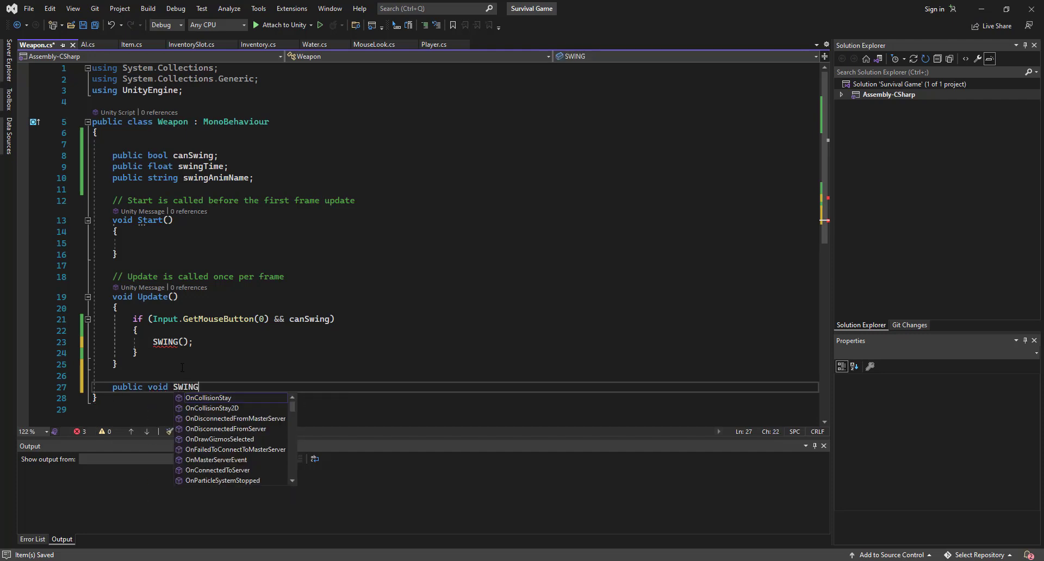
{"action": "type", "text": " ("}
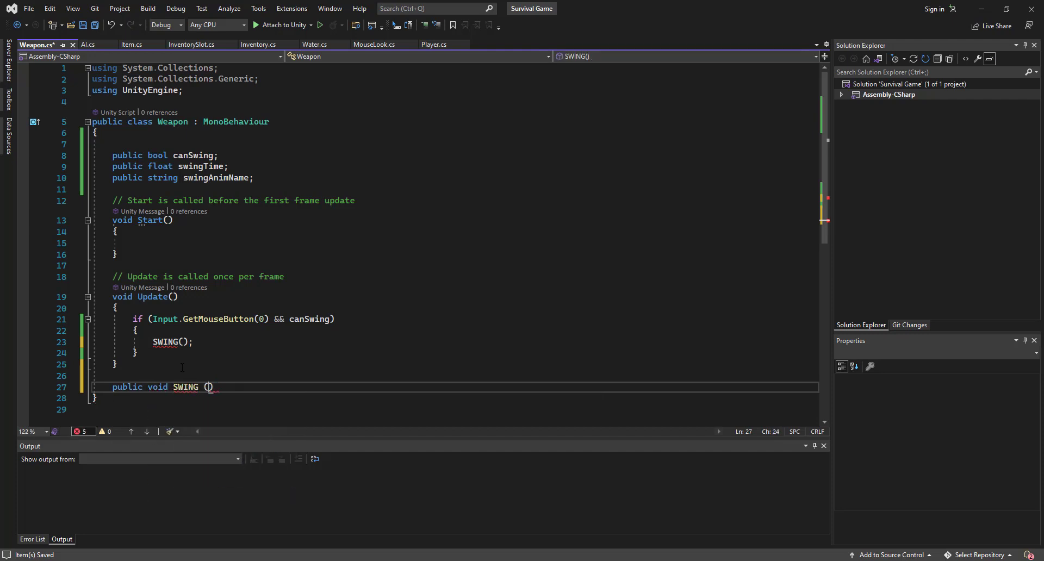
{"action": "type", "text": ")"}
{"action": "key", "text": "Return"}
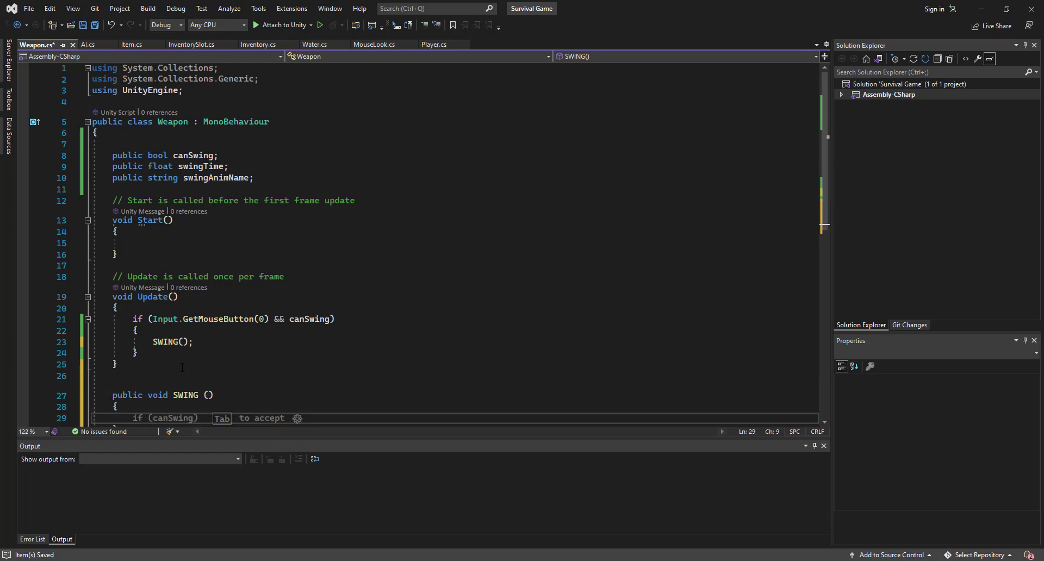
{"action": "type", "text": "{"}
{"action": "key", "text": "Return"}
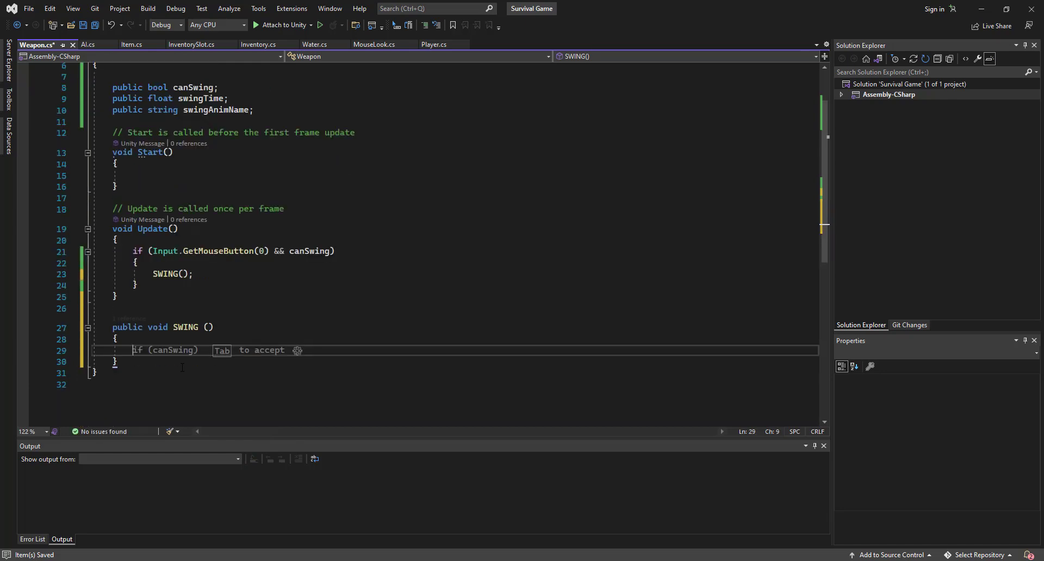
{"action": "type", "text": "canSwing ="}
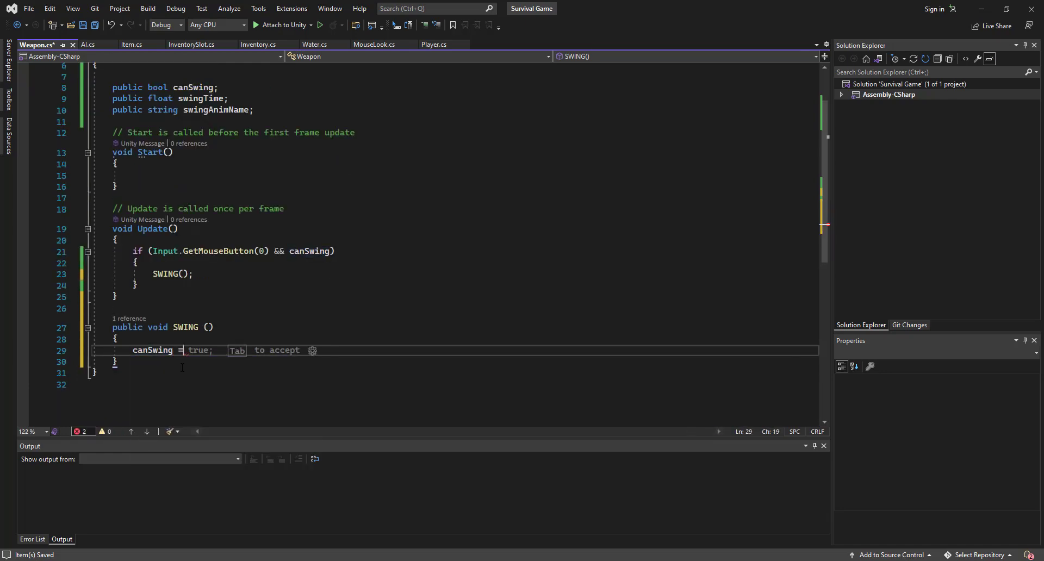
{"action": "key", "text": "BackSpace"}
{"action": "type", "text": "false"}
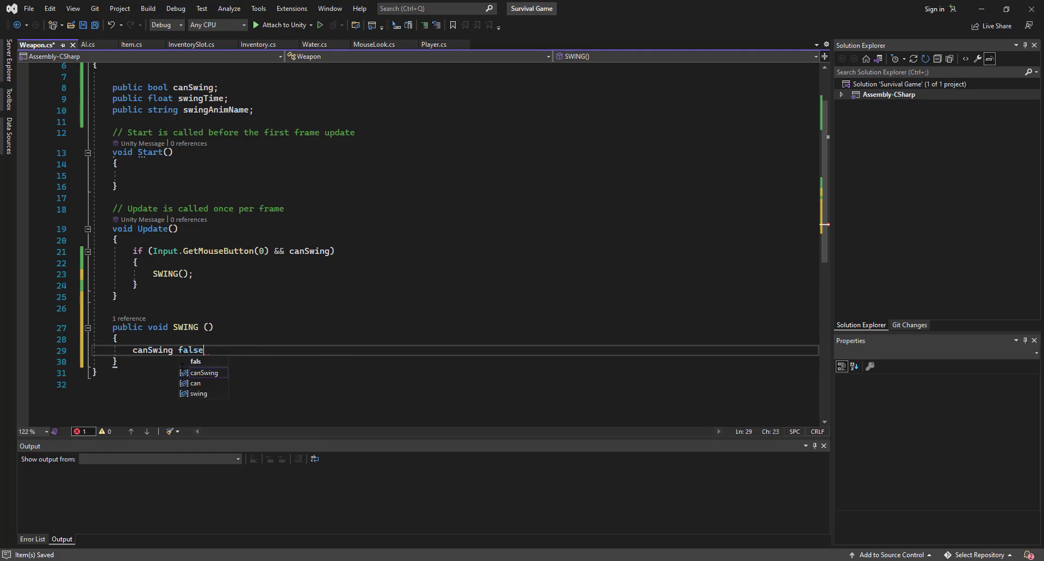
{"action": "key", "text": "BackSpace"}
{"action": "key", "text": "BackSpace"}
{"action": "key", "text": "BackSpace"}
{"action": "key", "text": "BackSpace"}
{"action": "key", "text": "BackSpace"}
{"action": "type", "text": "= f"}
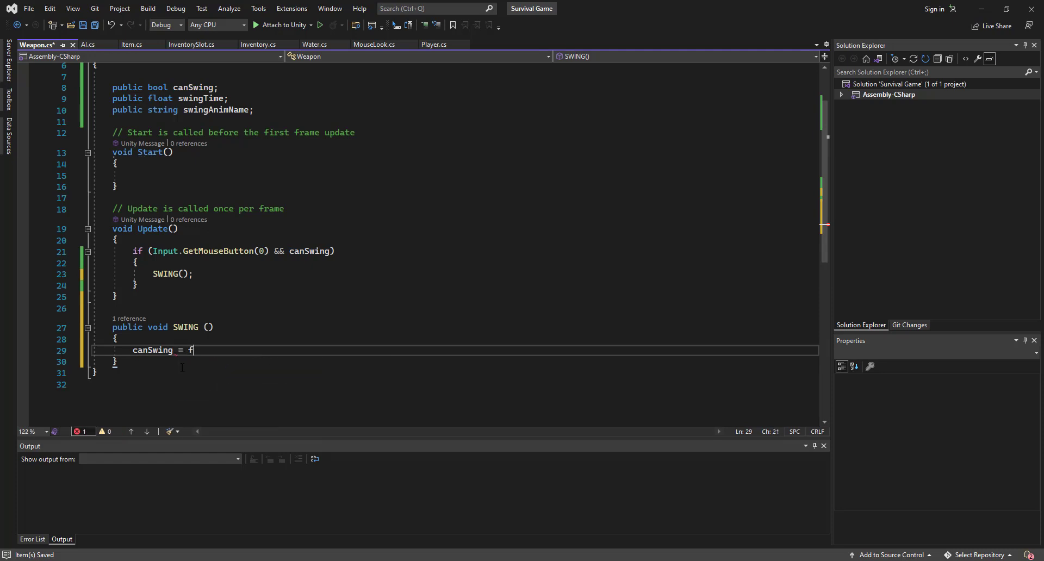
{"action": "type", "text": "alse;"}
{"action": "key", "text": "Return"}
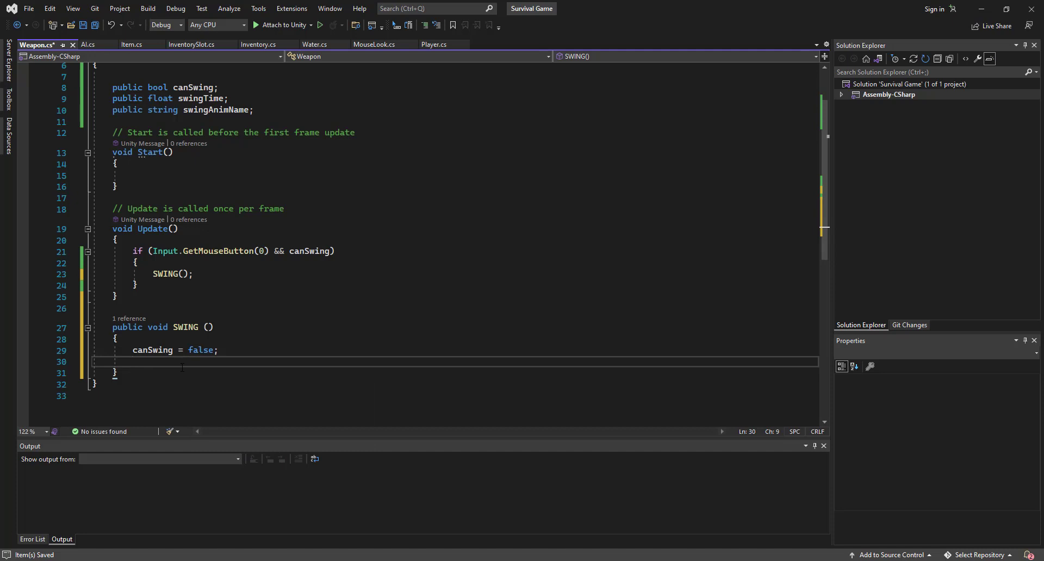
Step: Add 'GetComponent<Animation>().Play(swingAnimName);' to SWING() and close the method with a brace
{"action": "type", "text": "G"}
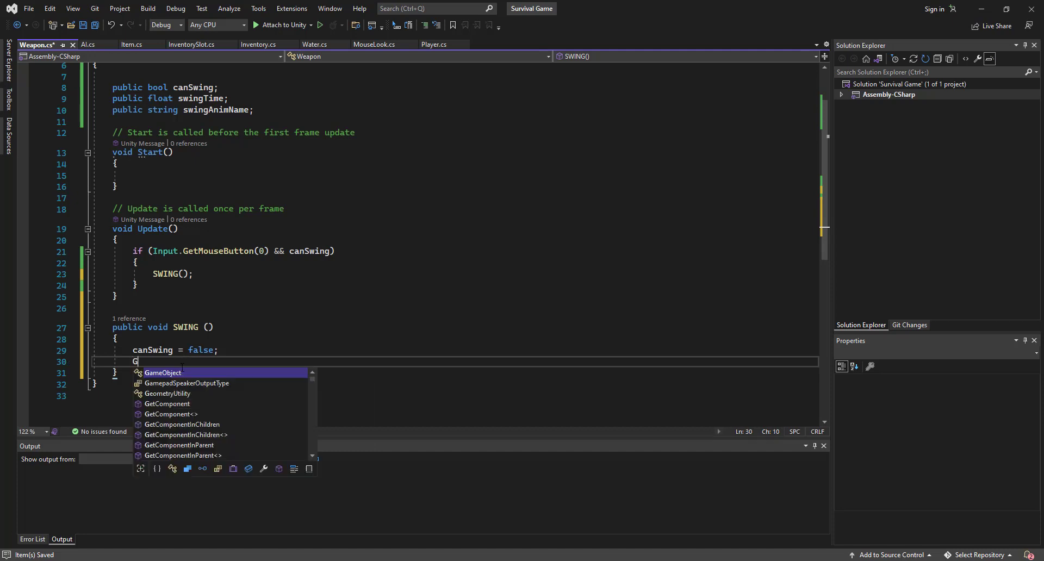
{"action": "type", "text": "etComp"}
{"action": "key", "text": "Tab"}
{"action": "type", "text": "<"}
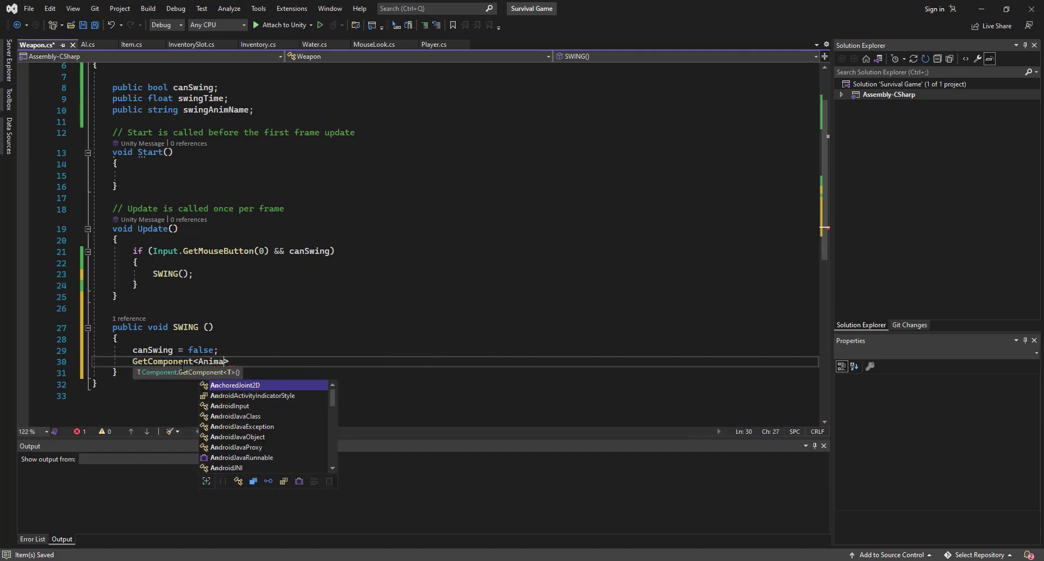
{"action": "type", "text": "Animation"}
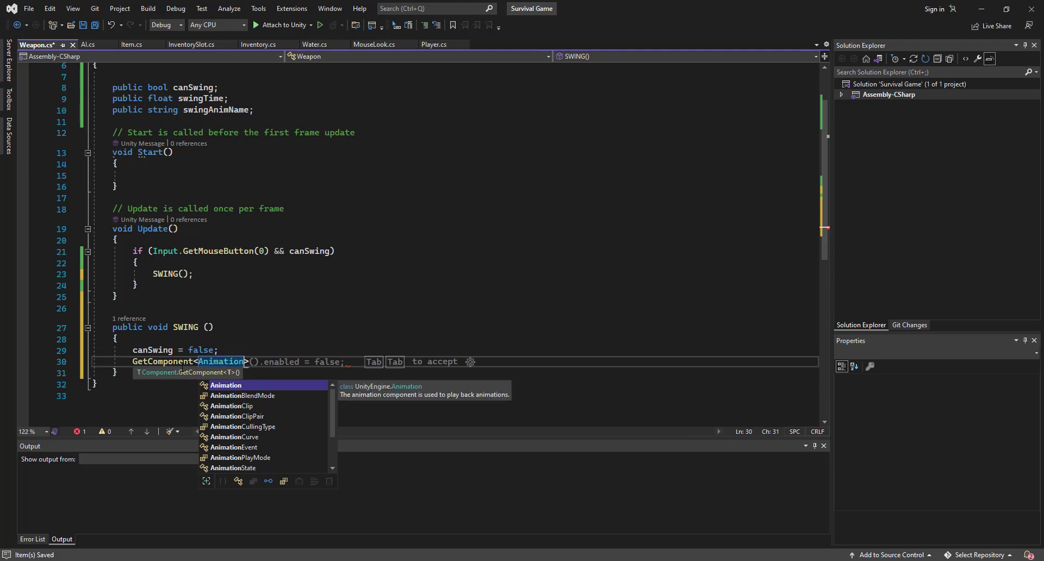
{"action": "type", "text": "()."}
{"action": "key", "text": "BackSpace"}
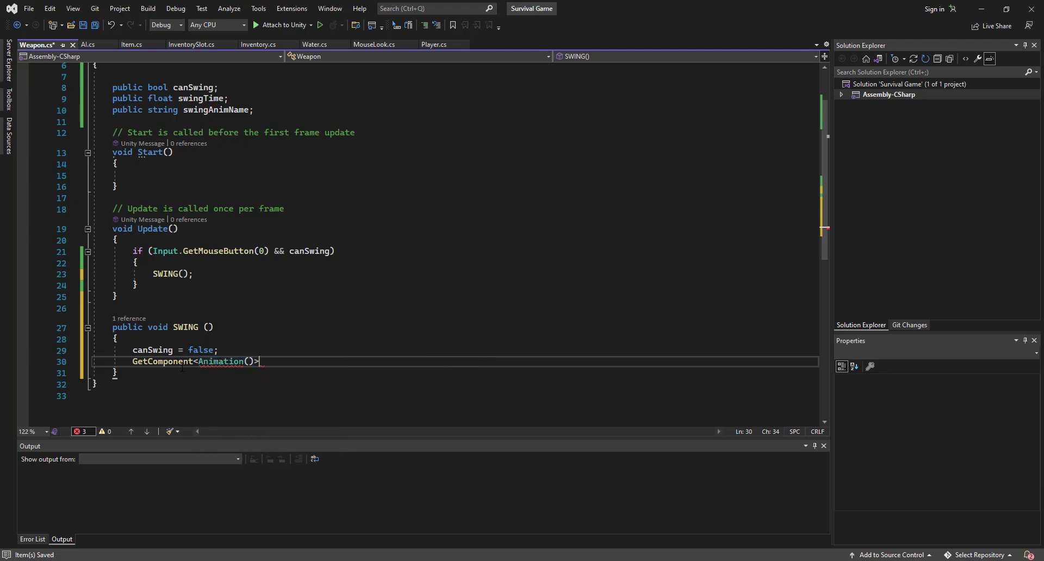
{"action": "key", "text": "Down"}
{"action": "key", "text": "BackSpace"}
{"action": "key", "text": "BackSpace"}
{"action": "key", "text": "BackSpace"}
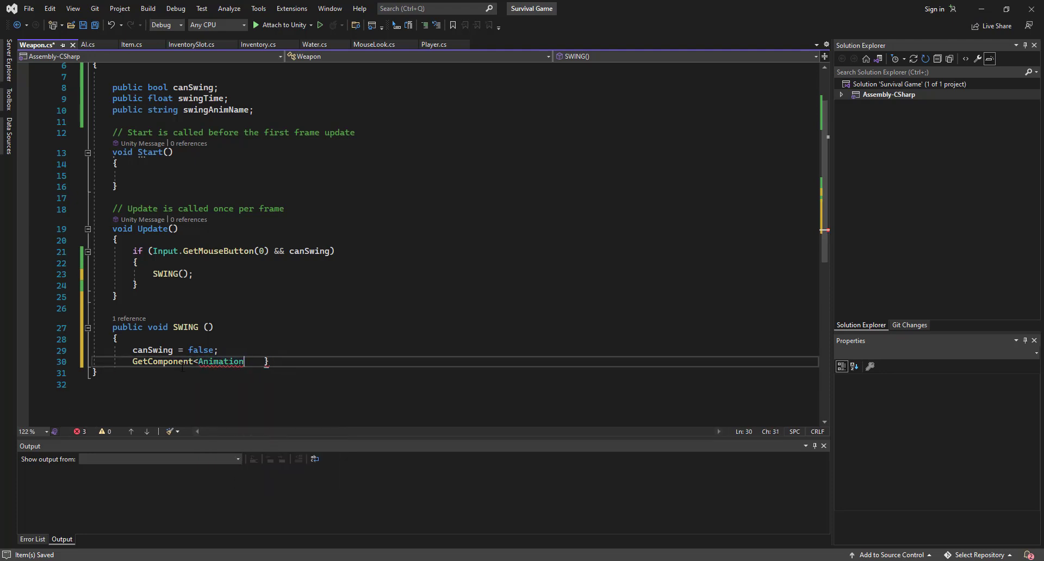
{"action": "type", "text": ">()."}
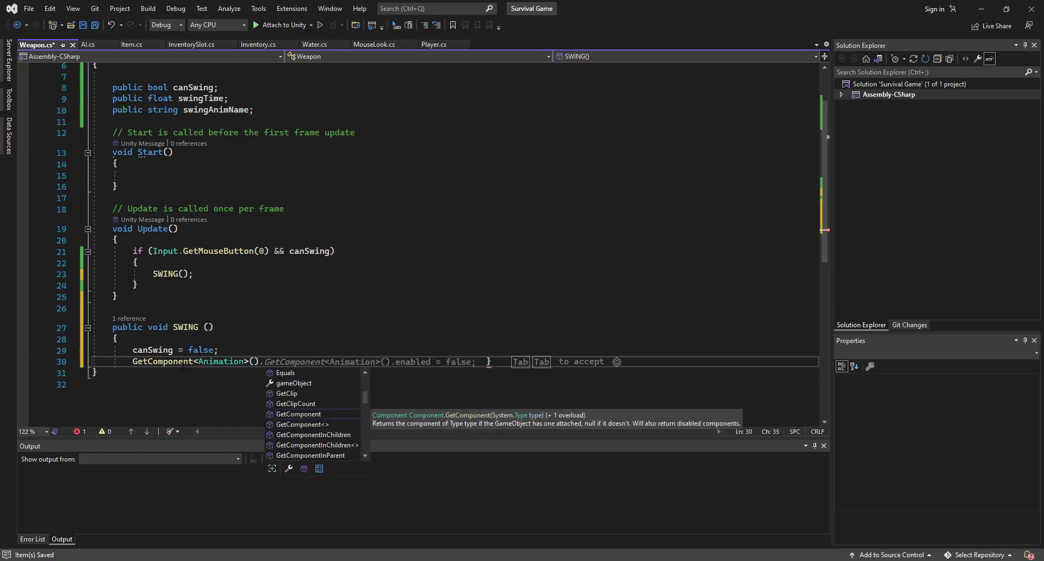
{"action": "type", "text": "Pl"}
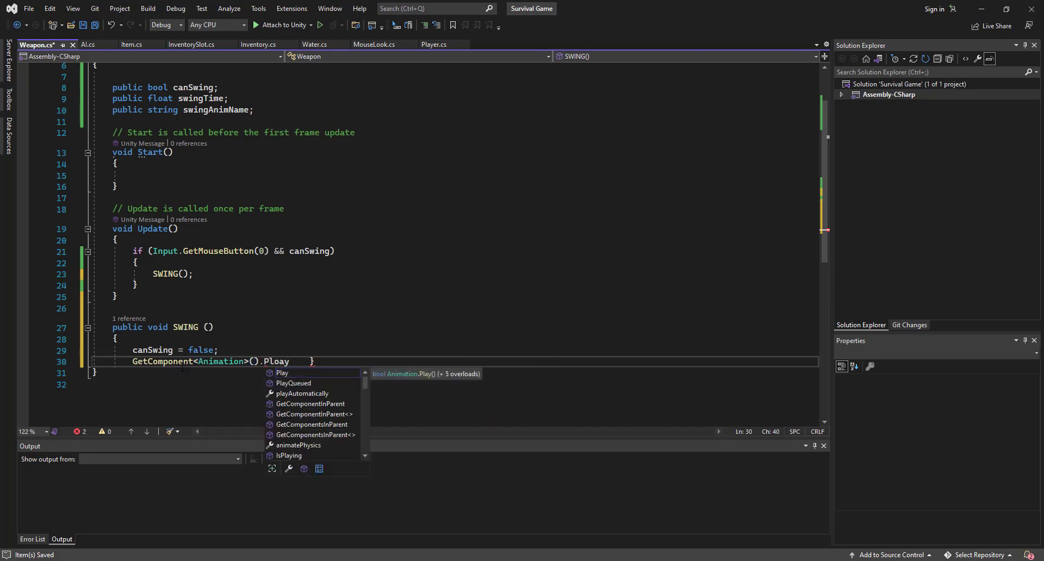
{"action": "type", "text": "ay(SWING"}
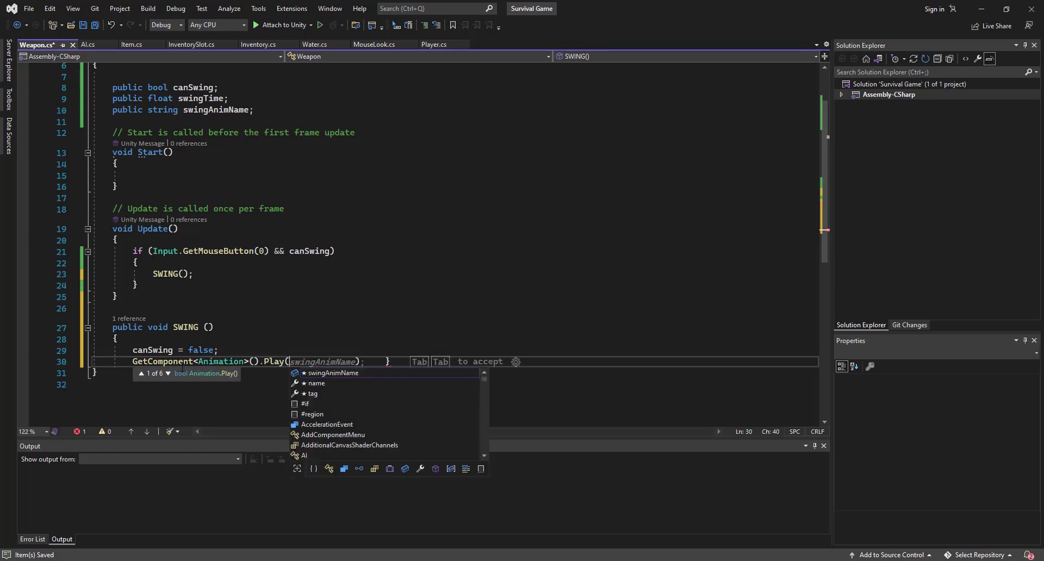
{"action": "key", "text": "BackSpace"}
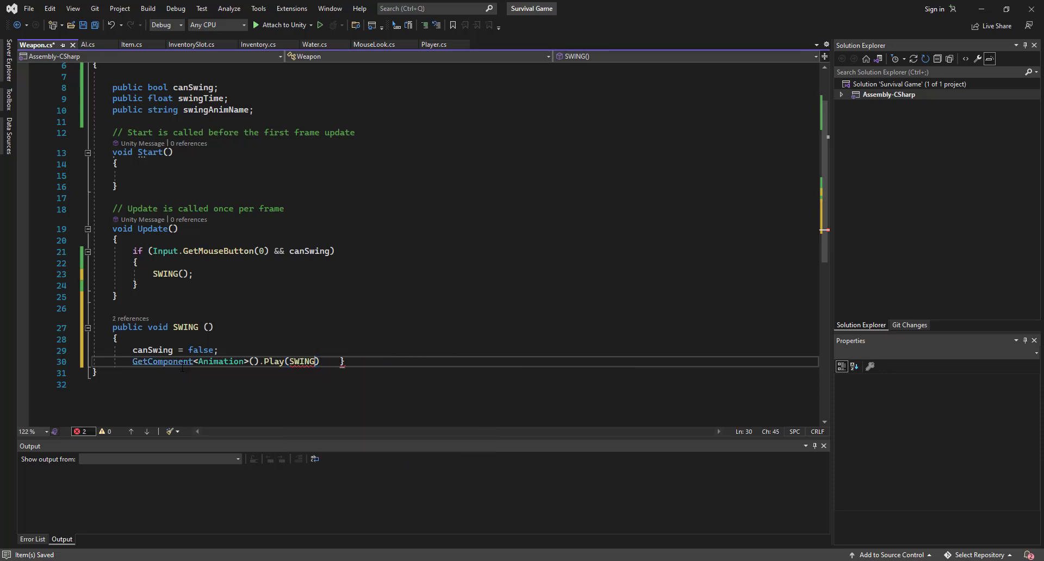
{"action": "key", "text": "BackSpace"}
{"action": "key", "text": "BackSpace"}
{"action": "key", "text": "BackSpace"}
{"action": "type", "text": "swingAnimN"}
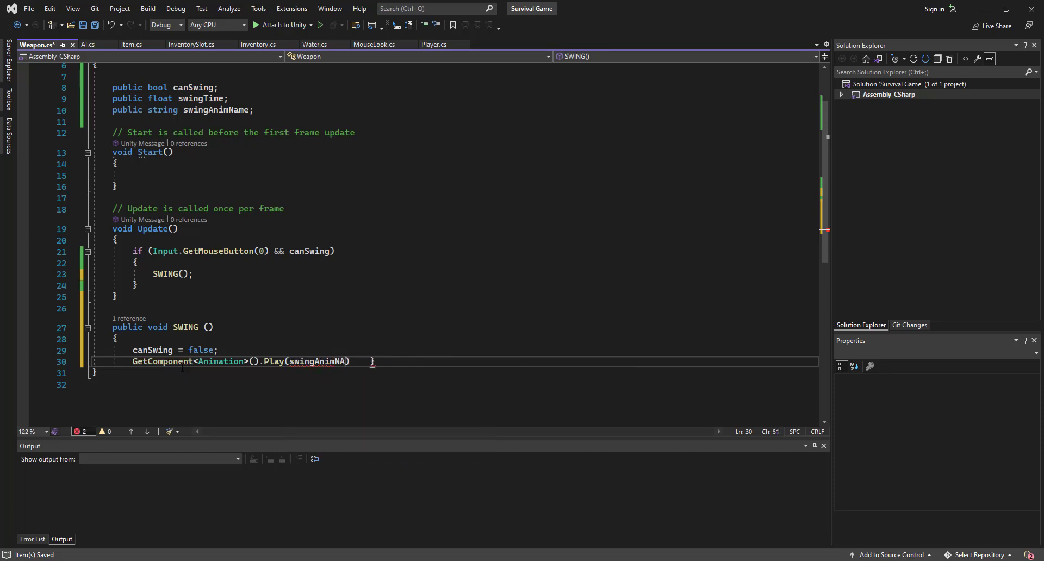
{"action": "type", "text": "ame);"}
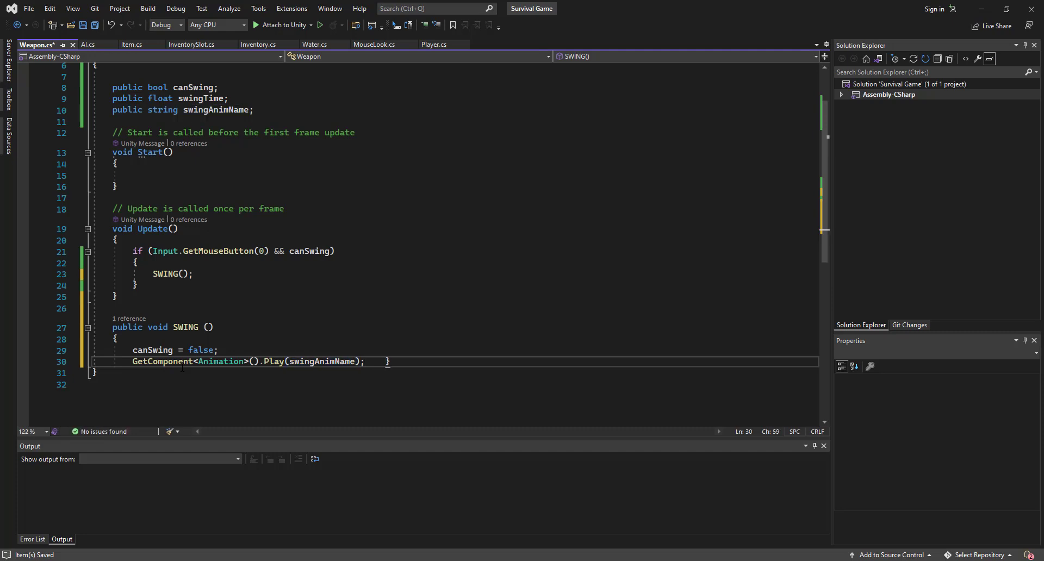
{"action": "key", "text": "BackSpace"}
{"action": "key", "text": "Return"}
{"action": "type", "text": "}"}
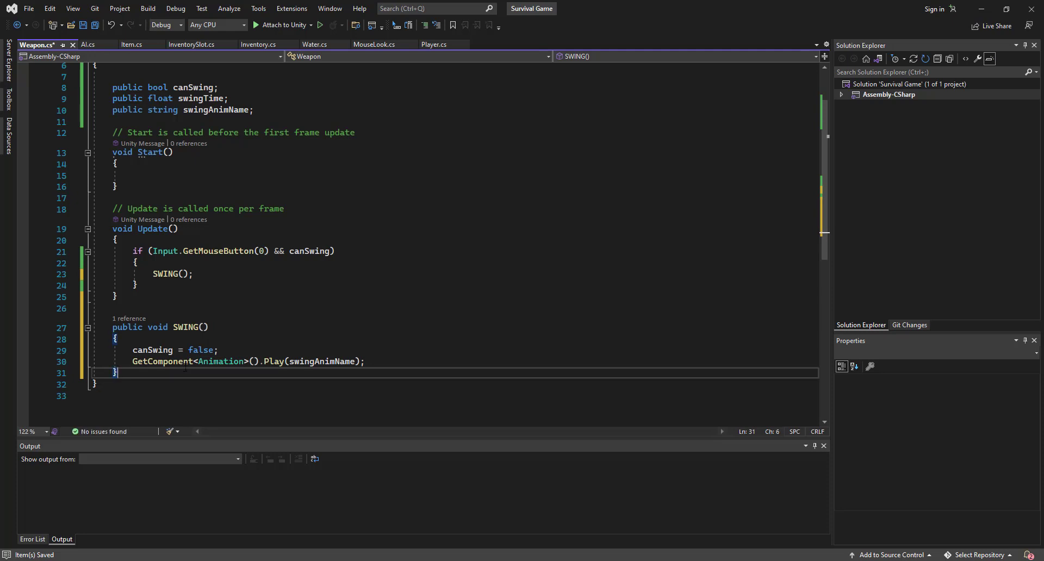
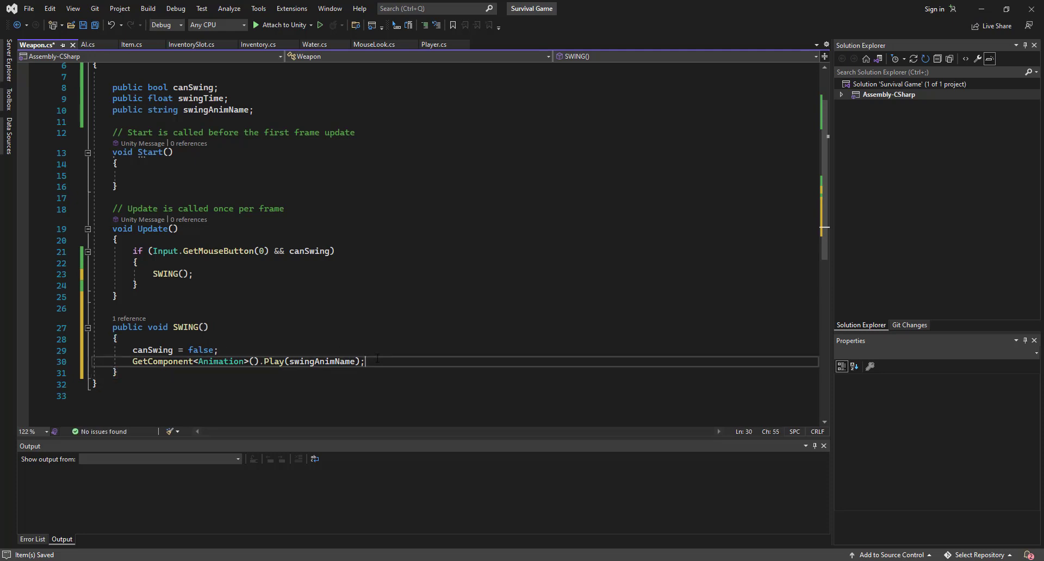
Step: Call StartCoroutine(swingDelay()); after the animation call in SWING()
{"action": "key", "text": "Return"}
{"action": "type", "text": "Star"}
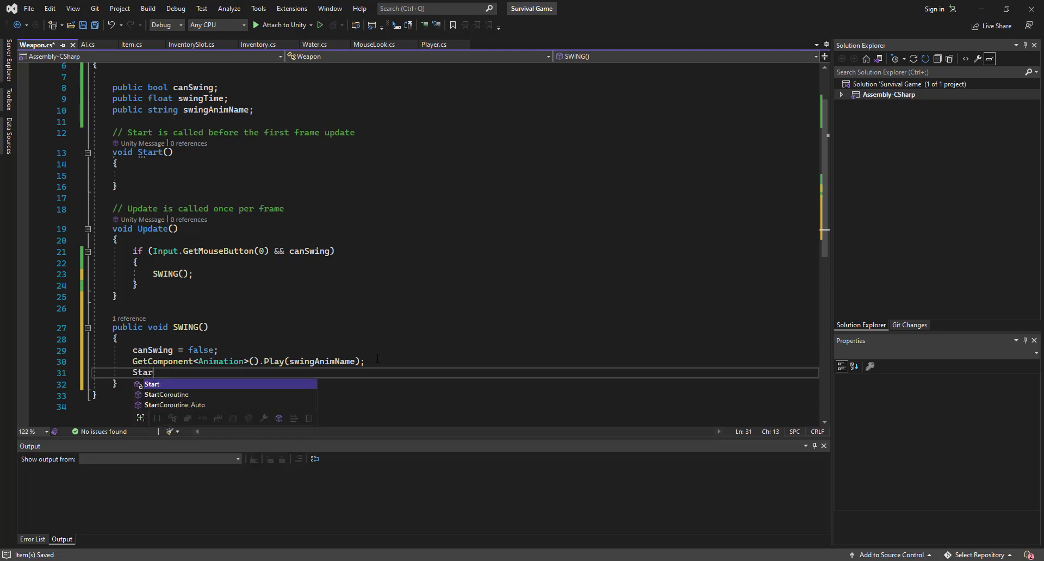
{"action": "type", "text": "tC"}
{"action": "key", "text": "Tab"}
{"action": "type", "text": "("}
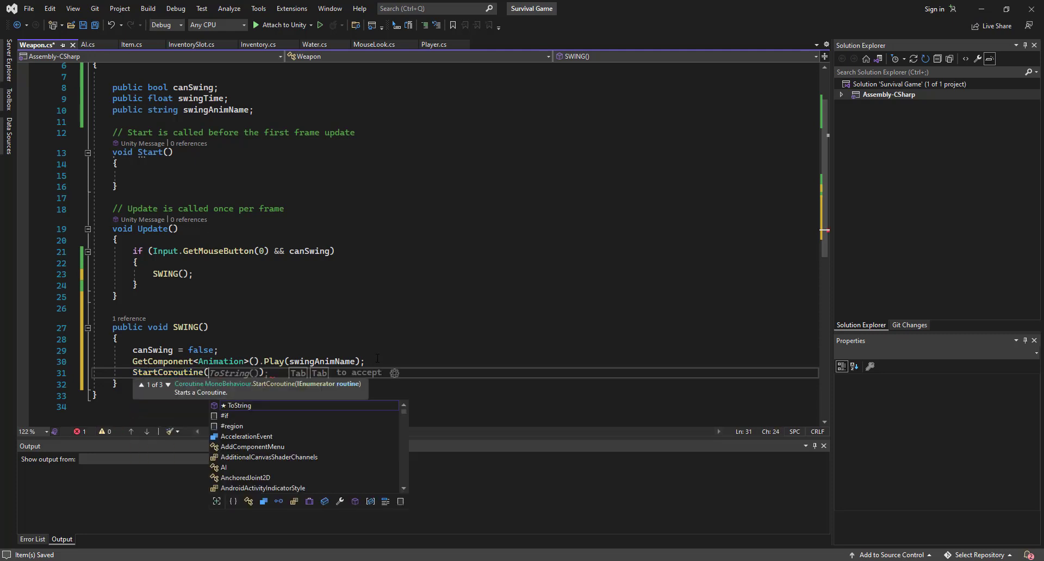
{"action": "type", "text": "swingDelay"}
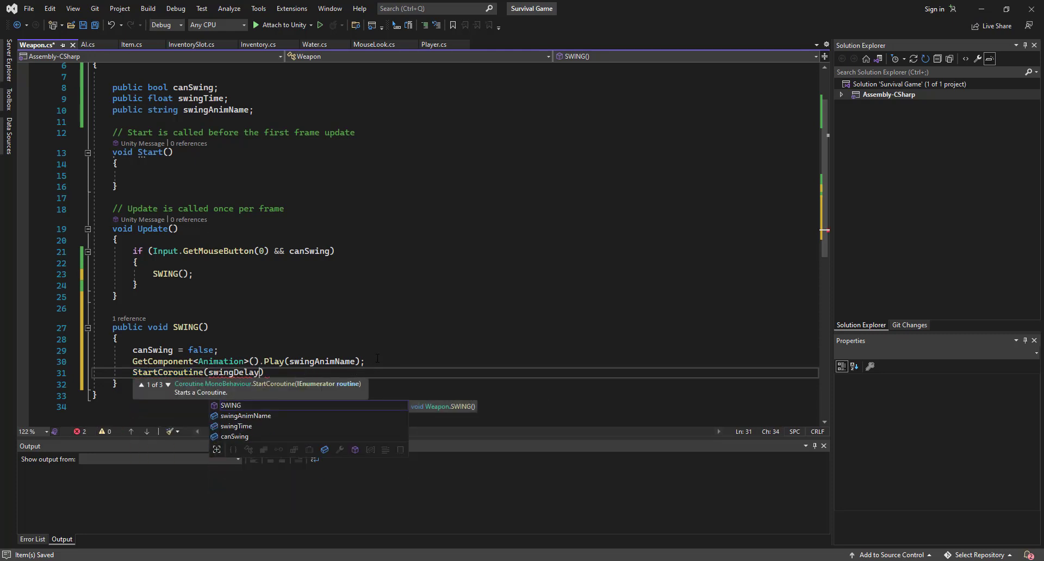
{"action": "type", "text": "());"}
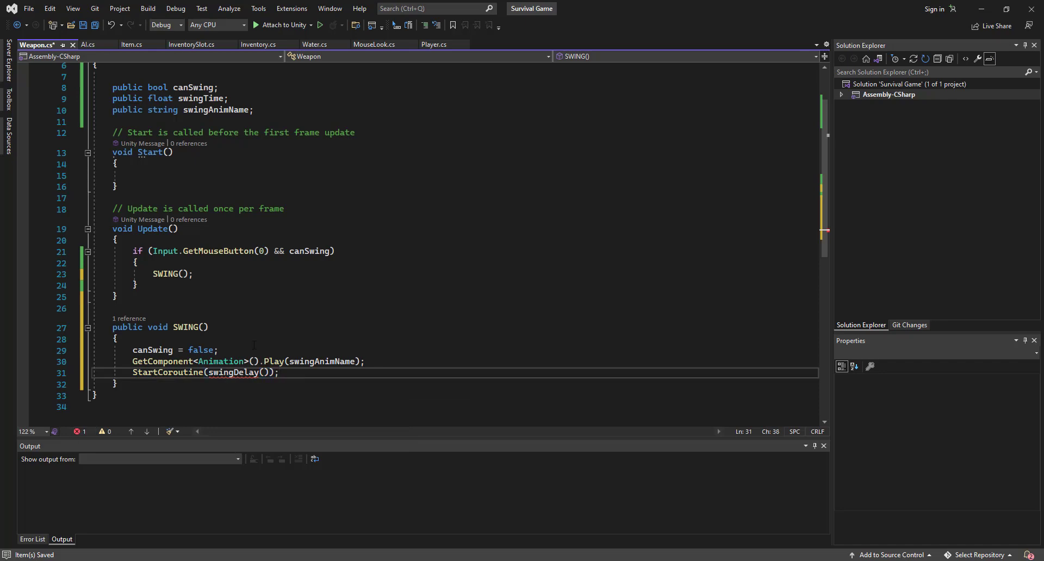
Step: Declare an IEnumerator swingDelay() method below SWING()
{"action": "scroll", "coordinate": [180, 332], "scroll_direction": "down", "scroll_amount": 2}
{"action": "left_click", "coordinate": [174, 318]}
{"action": "key", "text": "Return"}
{"action": "key", "text": "Return"}
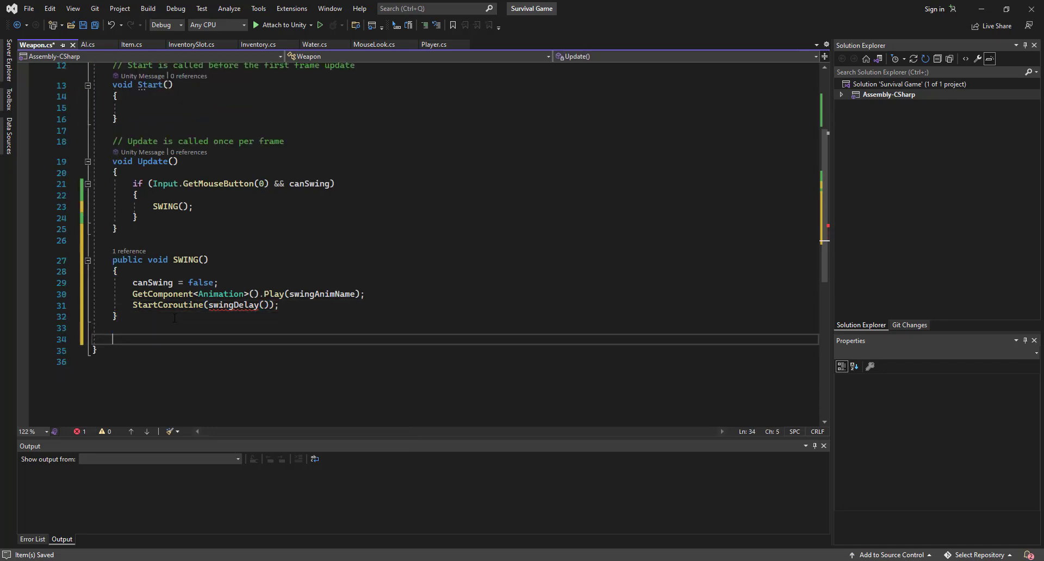
{"action": "type", "text": "Ienumer"}
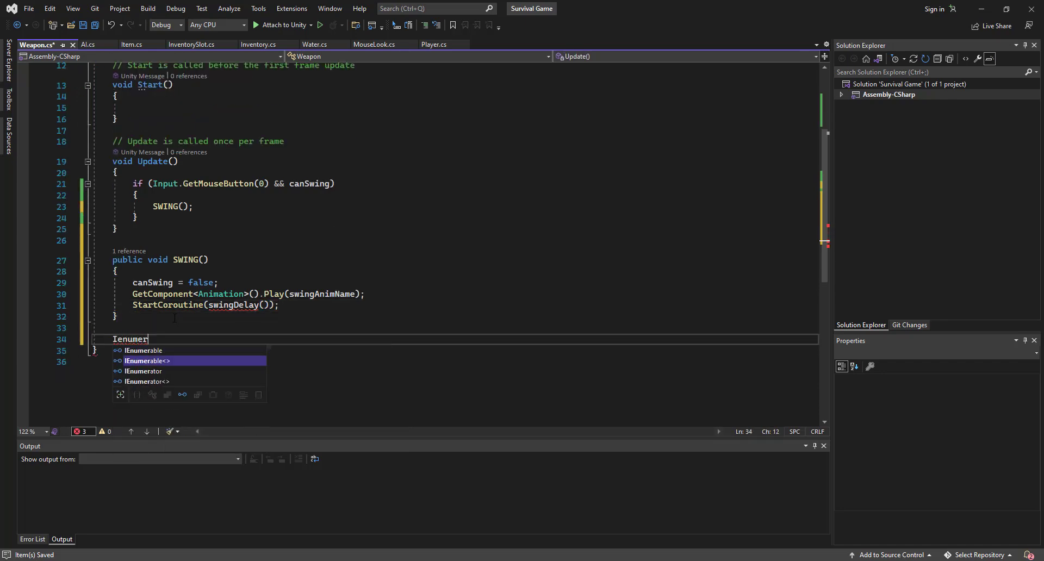
{"action": "key", "text": "Down"}
{"action": "key", "text": "Down"}
{"action": "key", "text": "Tab"}
{"action": "type", "text": "swingDel"}
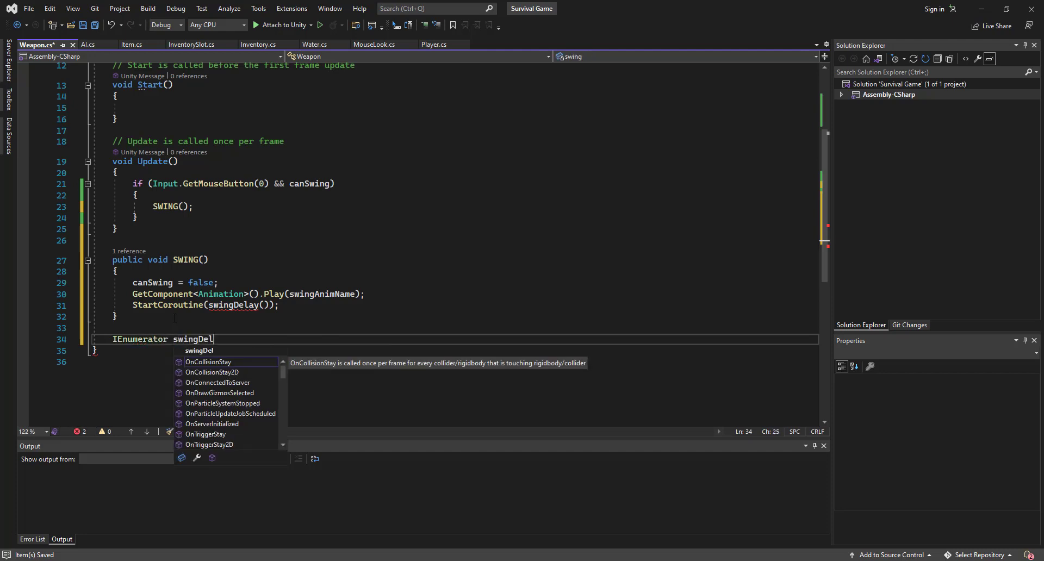
{"action": "type", "text": "ay ("}
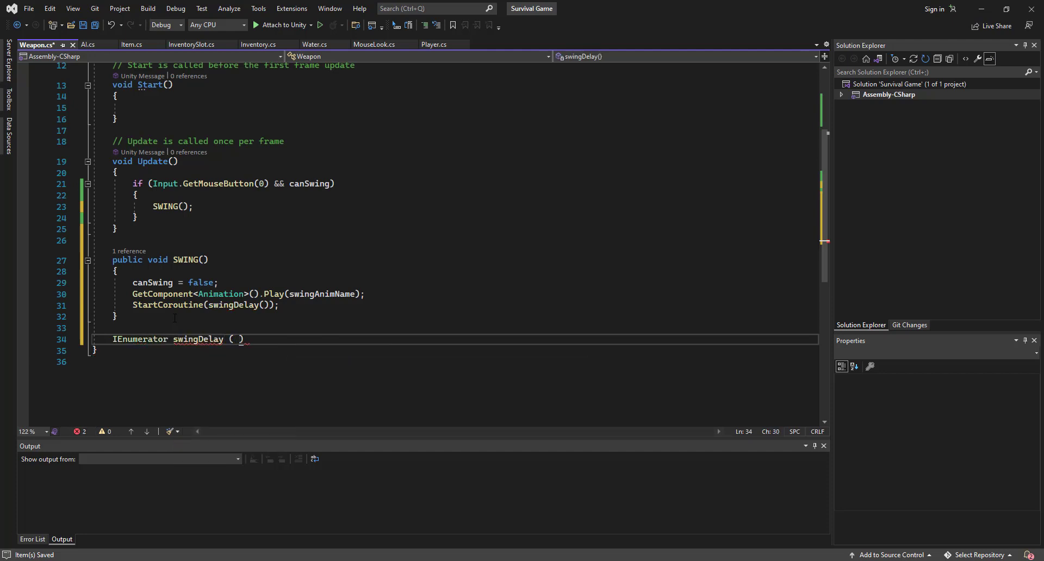
Step: Make swingDelay yield return new WaitForSeconds(swingTime)
{"action": "key", "text": "End"}
{"action": "key", "text": "Return"}
{"action": "type", "text": "{"}
{"action": "key", "text": "Return"}
{"action": "type", "text": "y"}
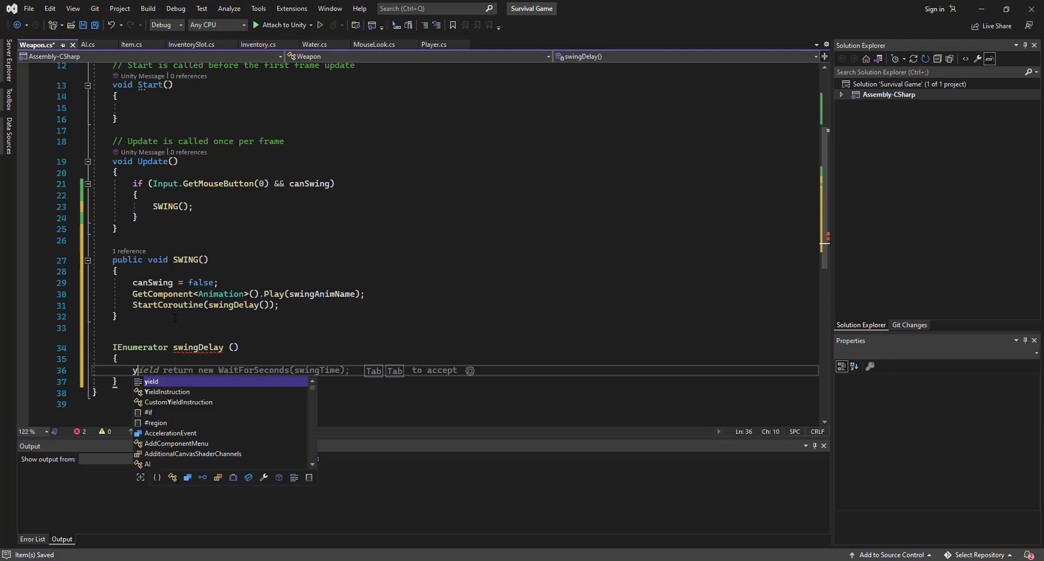
{"action": "type", "text": "ied"}
{"action": "key", "text": "BackSpace"}
{"action": "type", "text": "ld ret"}
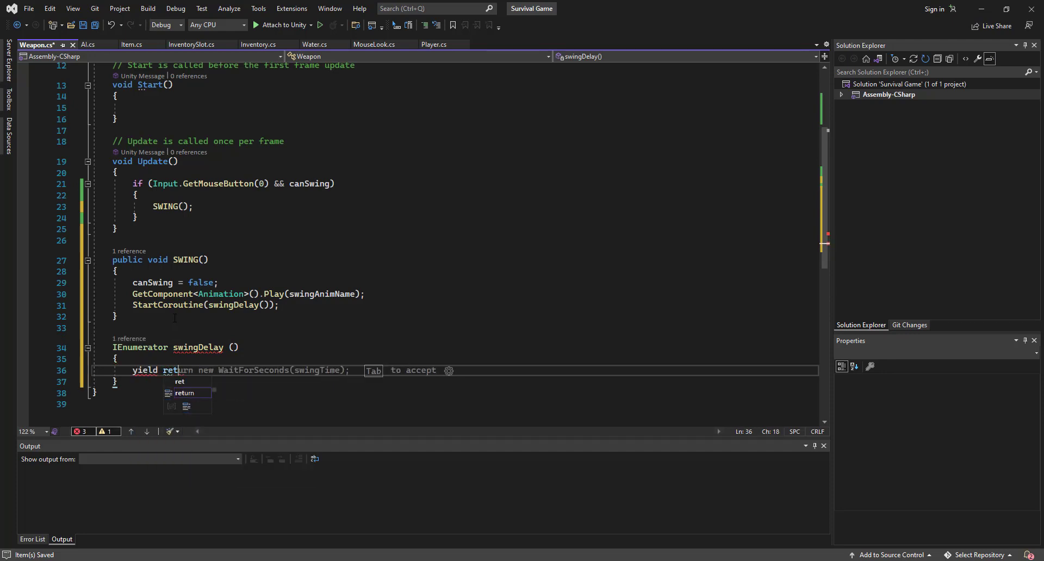
{"action": "type", "text": "urn new WaitF"}
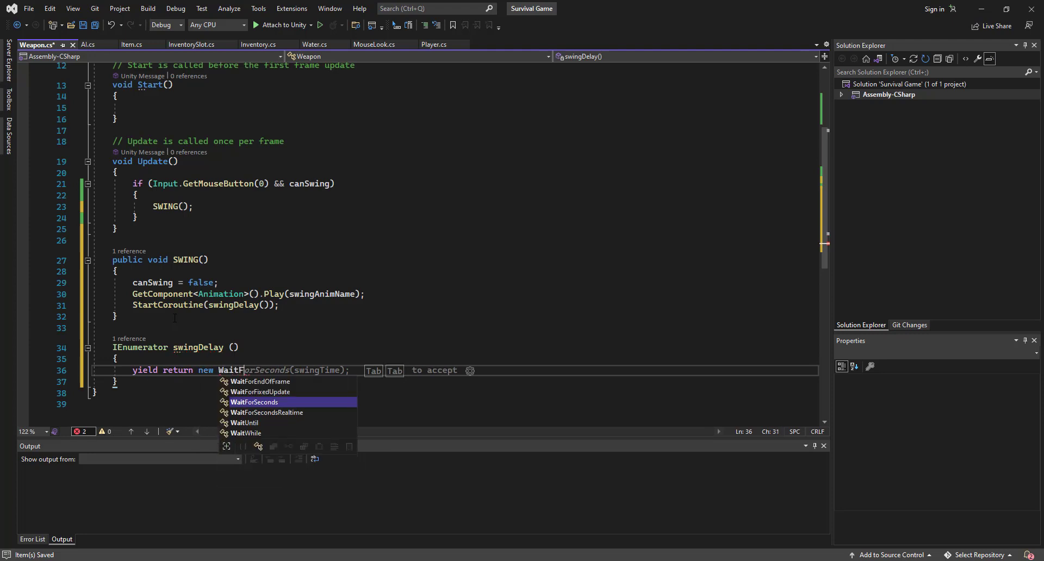
{"action": "type", "text": "orSeco"}
{"action": "key", "text": "Tab"}
{"action": "key", "text": "Tab"}
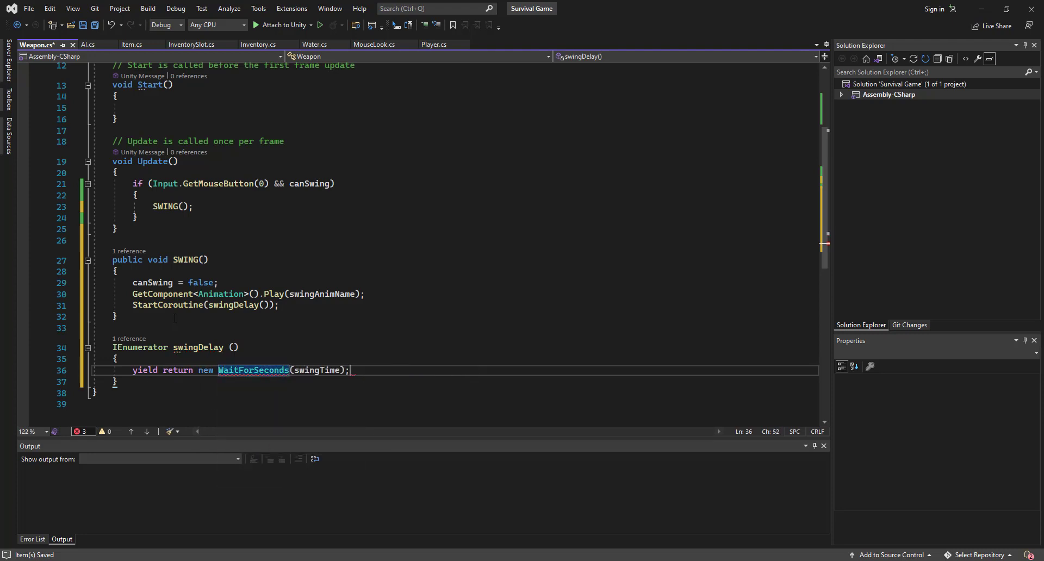
Step: Set canSwing = true after the wait and save Weapon.cs
{"action": "key", "text": "ctrl+s"}
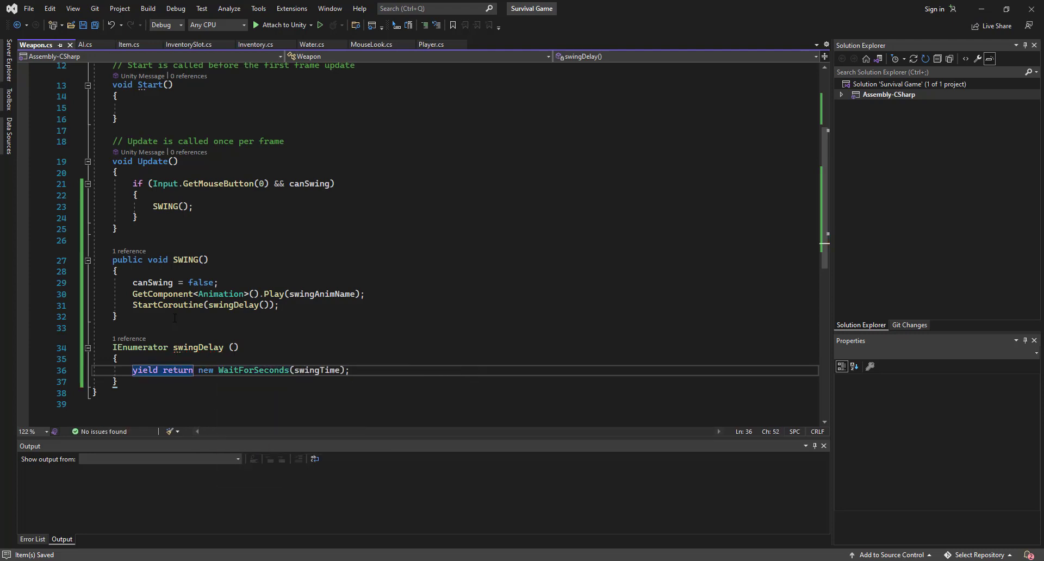
{"action": "key", "text": "Return"}
{"action": "type", "text": "canSwing = true;"}
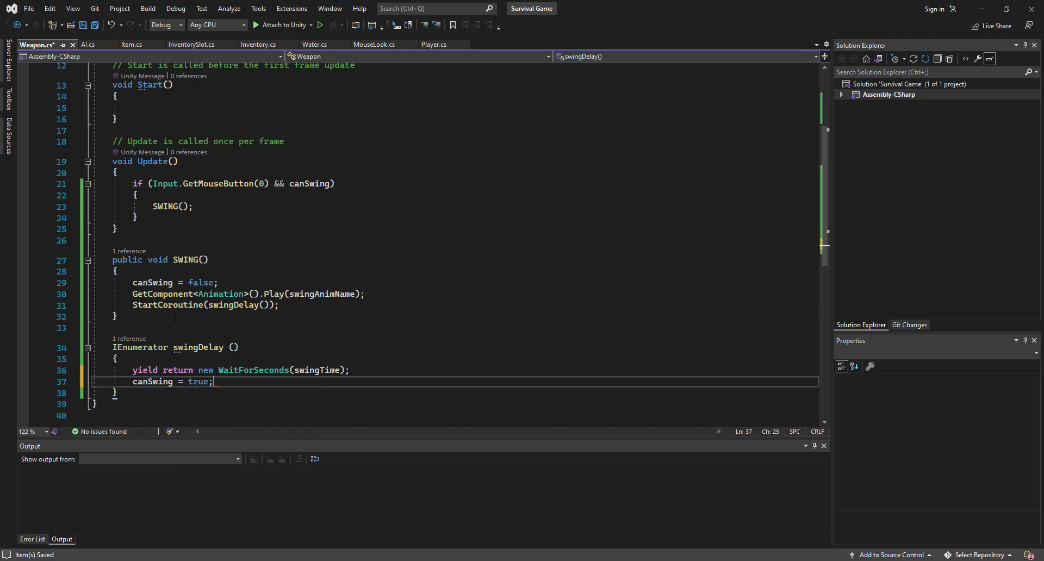
{"action": "key", "text": "ctrl+s"}
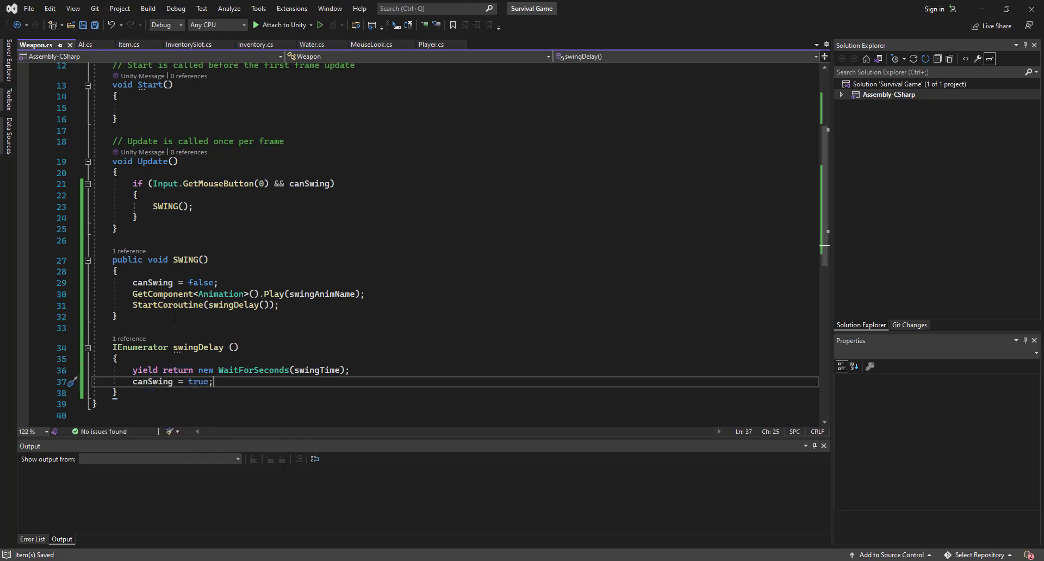
Step: Add Ray ray = Camera.main.ViewportPointToRay(new Vector3(0.5f, 0.5f, 0)); below the StartCoroutine line
{"action": "left_click", "coordinate": [273, 273]}
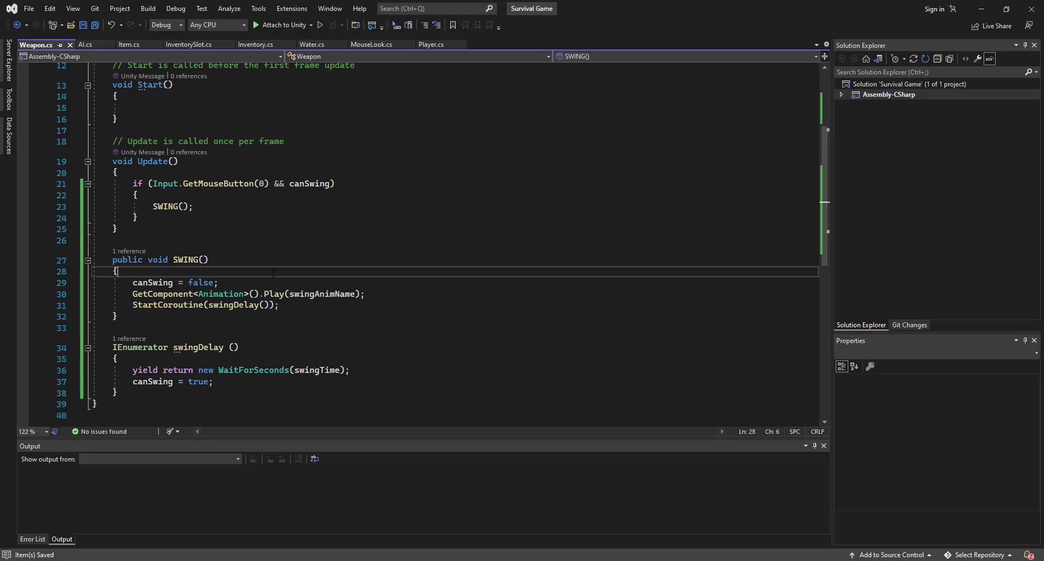
{"action": "left_click", "coordinate": [283, 305]}
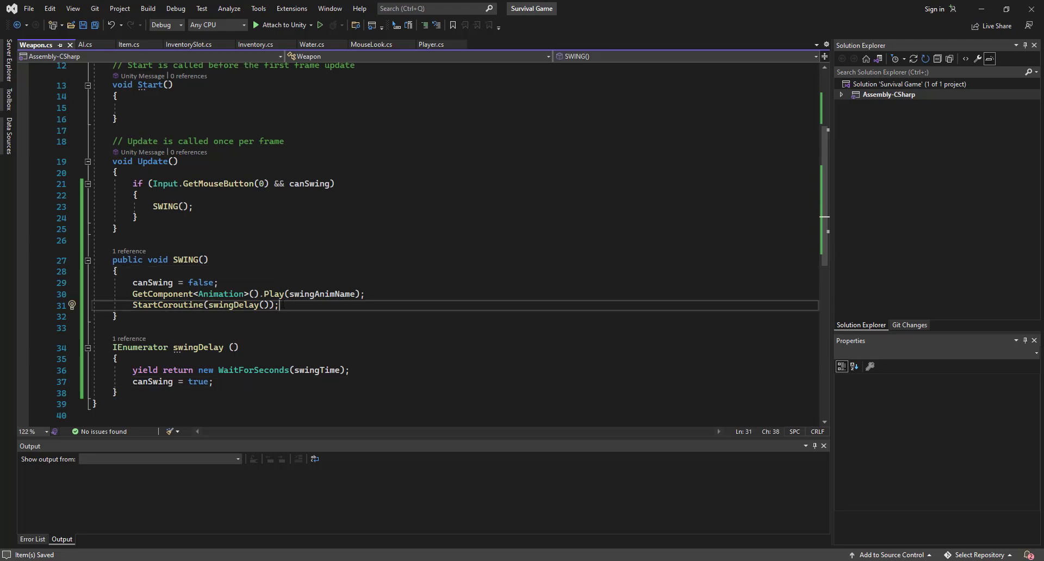
{"action": "key", "text": "Return"}
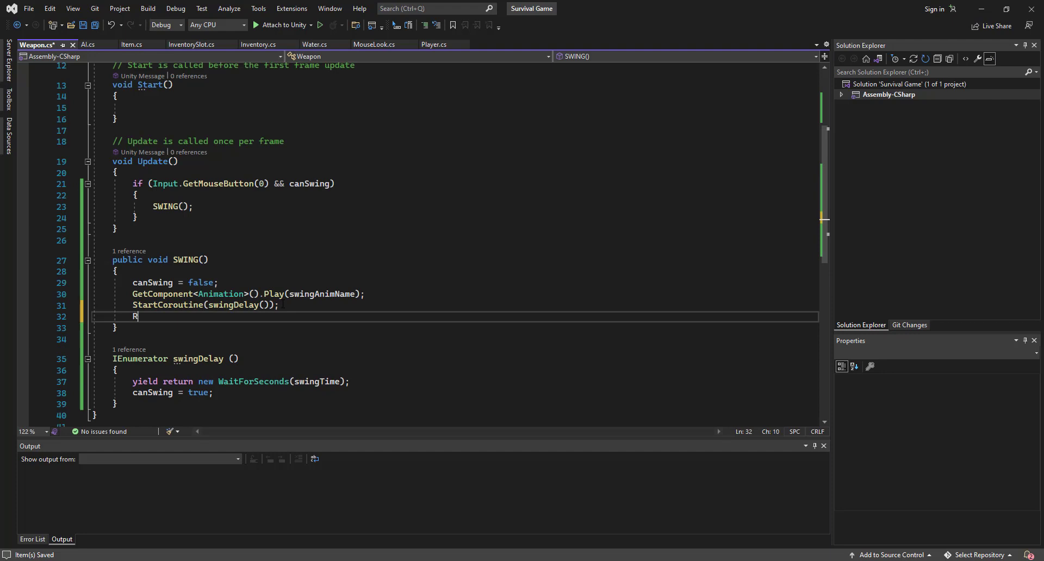
{"action": "type", "text": "Ray ray"}
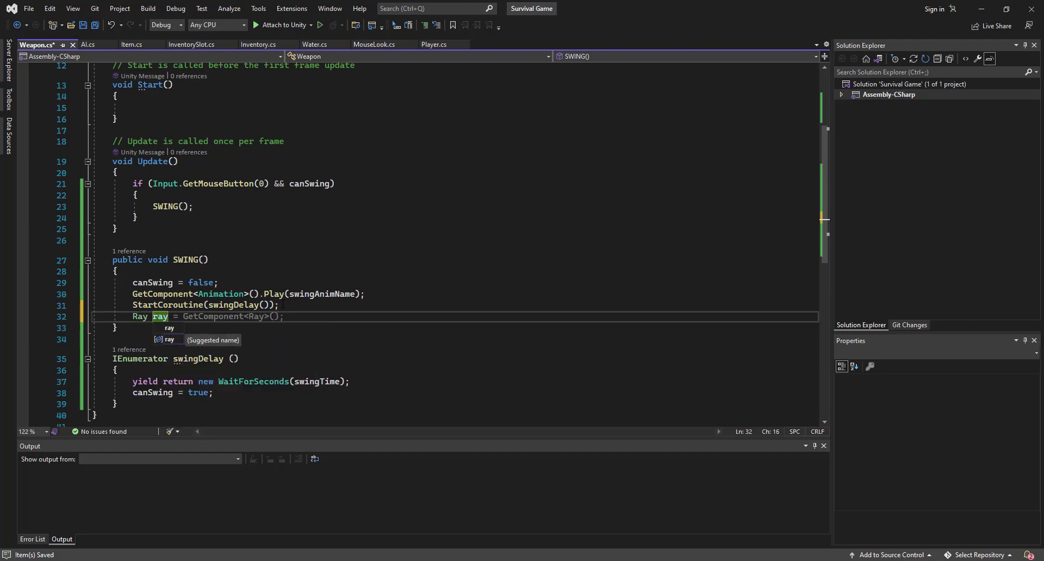
{"action": "type", "text": " = Came"}
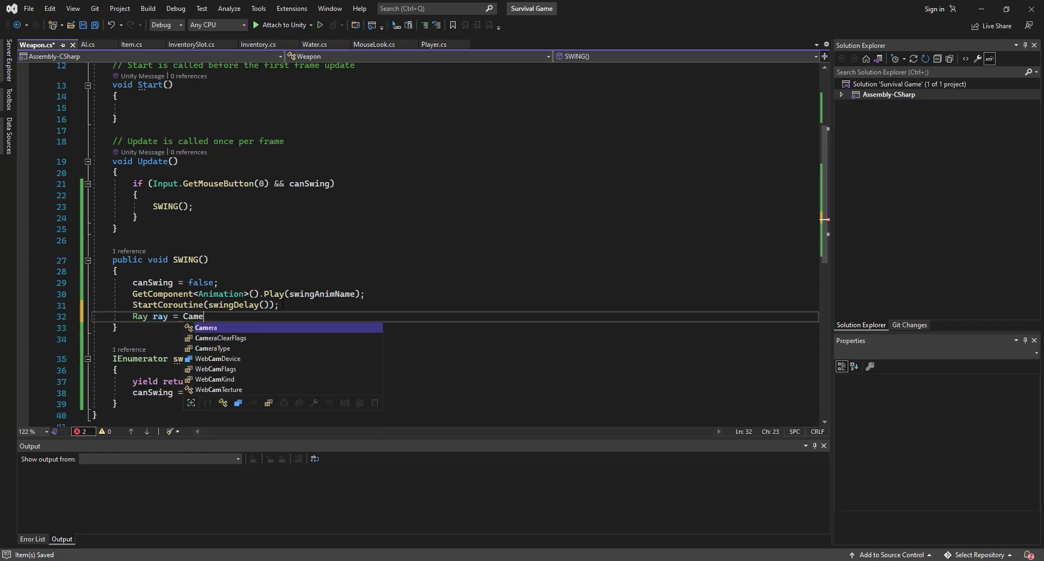
{"action": "type", "text": "ra.main"}
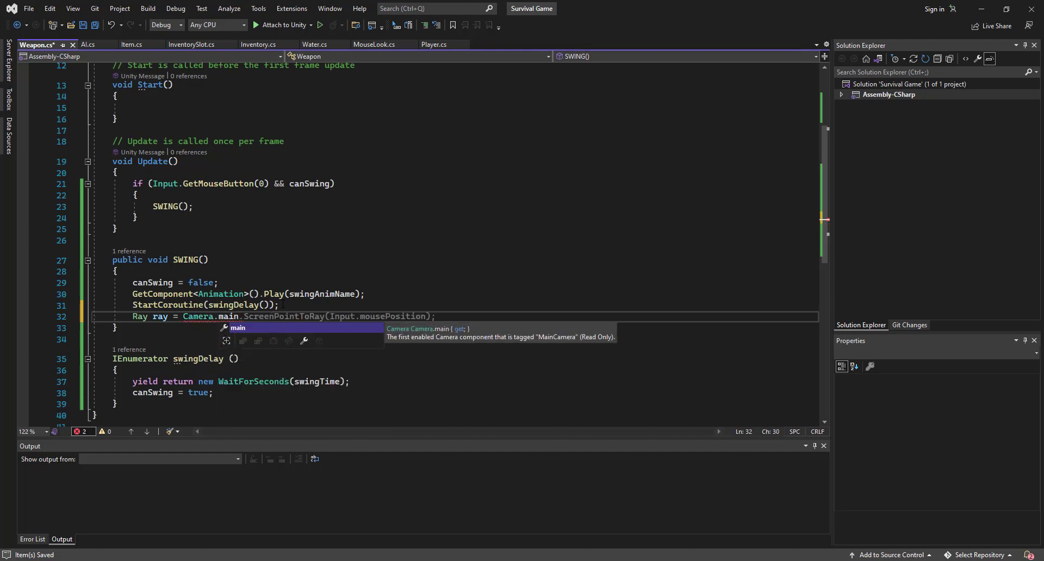
{"action": "key", "text": "Escape"}
{"action": "key", "text": "BackSpace"}
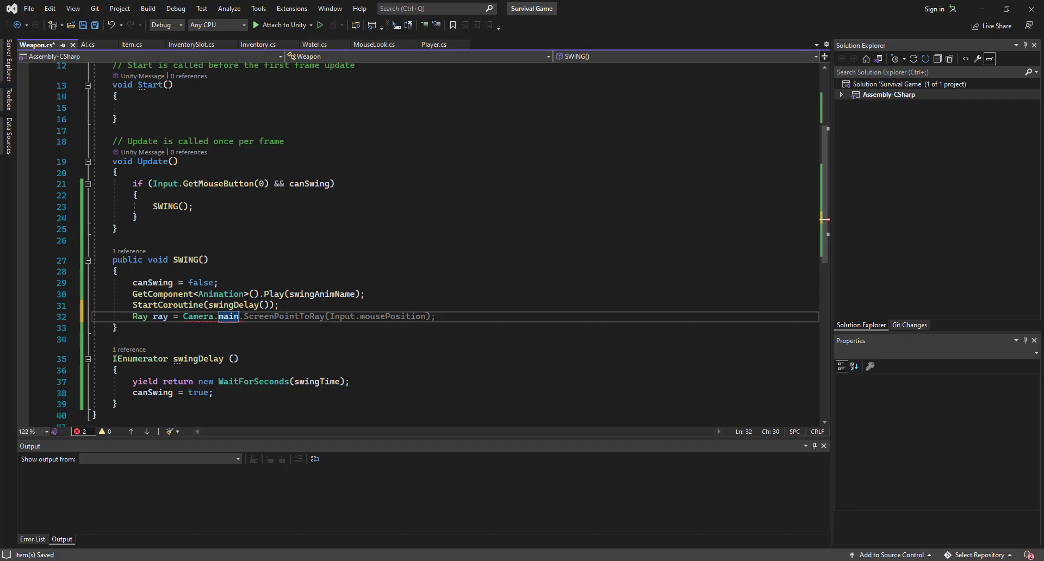
{"action": "type", "text": ".Vi"}
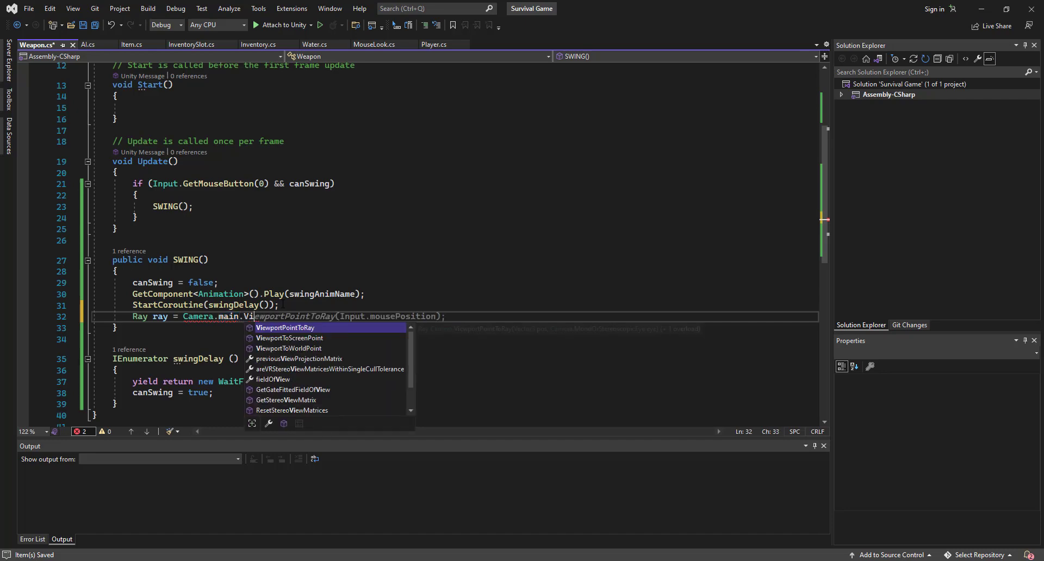
{"action": "type", "text": "ewport"}
{"action": "key", "text": "Tab"}
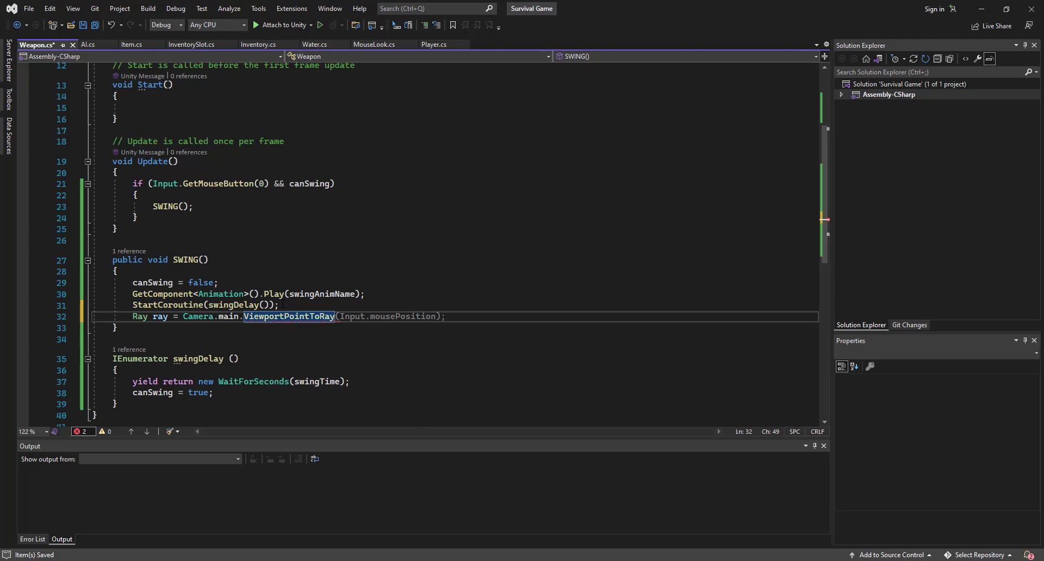
{"action": "type", "text": "(new Vecotr"}
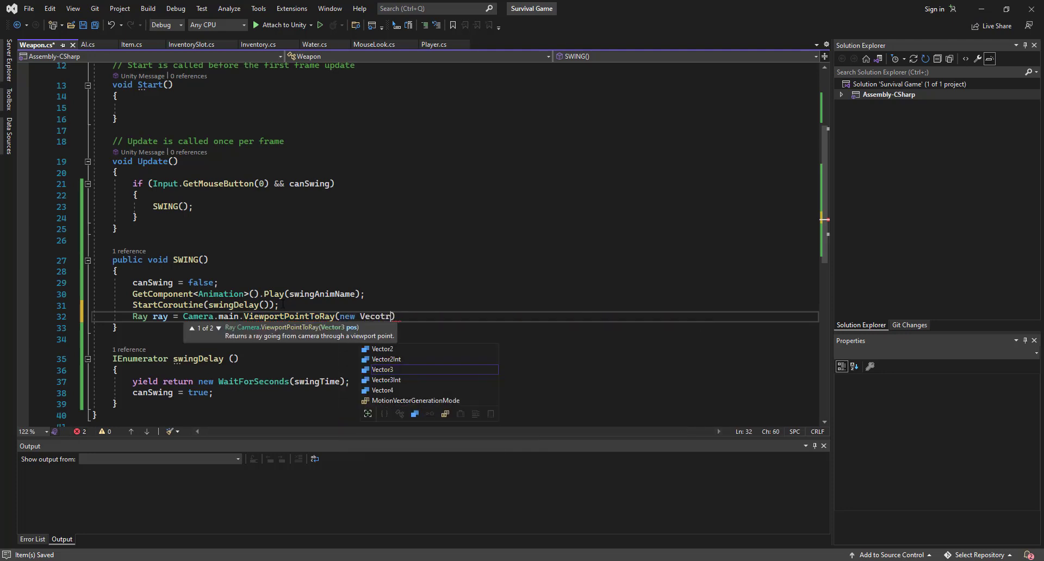
{"action": "key", "text": "BackSpace"}
{"action": "key", "text": "BackSpace"}
{"action": "key", "text": "BackSpace"}
{"action": "type", "text": "tor3"}
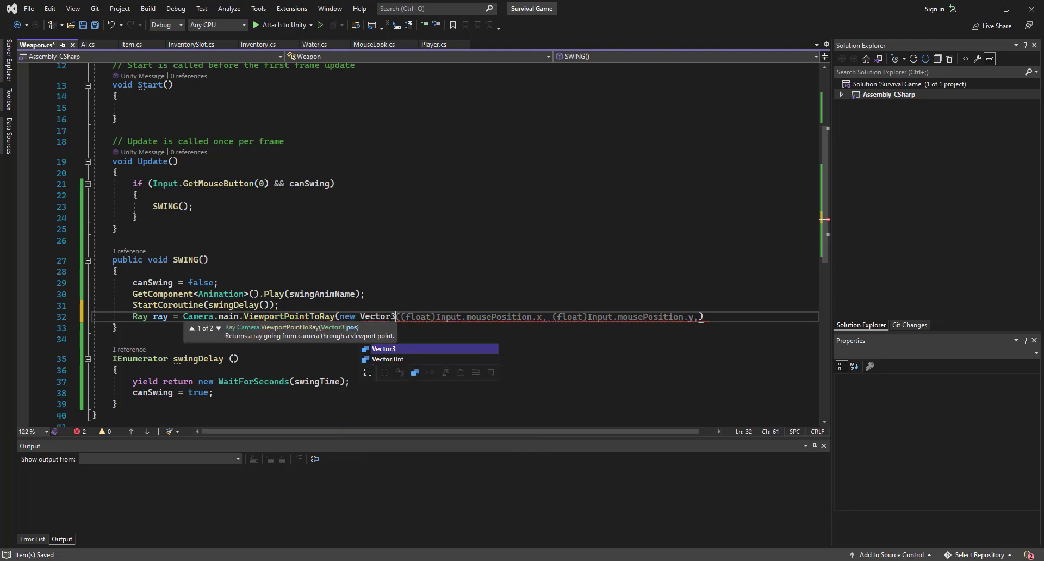
{"action": "type", "text": "("}
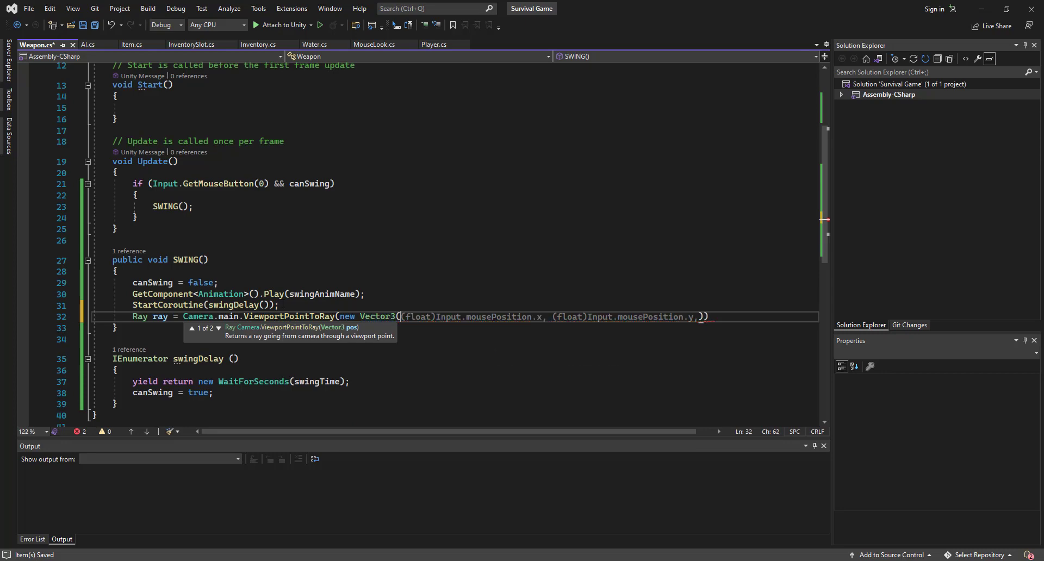
{"action": "type", "text": "0.5f, "}
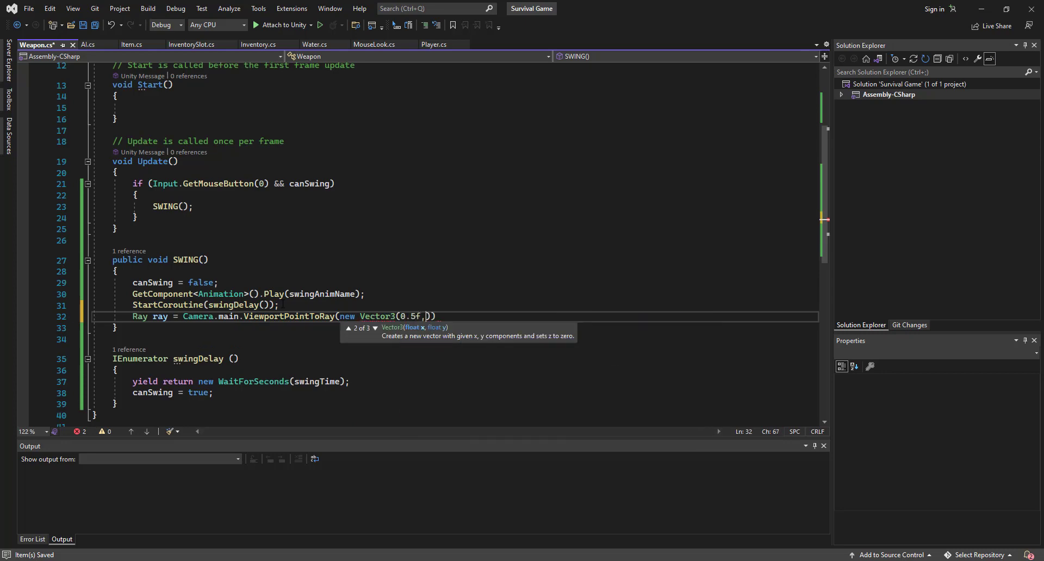
{"action": "type", "text": "0.5f"}
{"action": "type", "text": ", 0.5f, "}
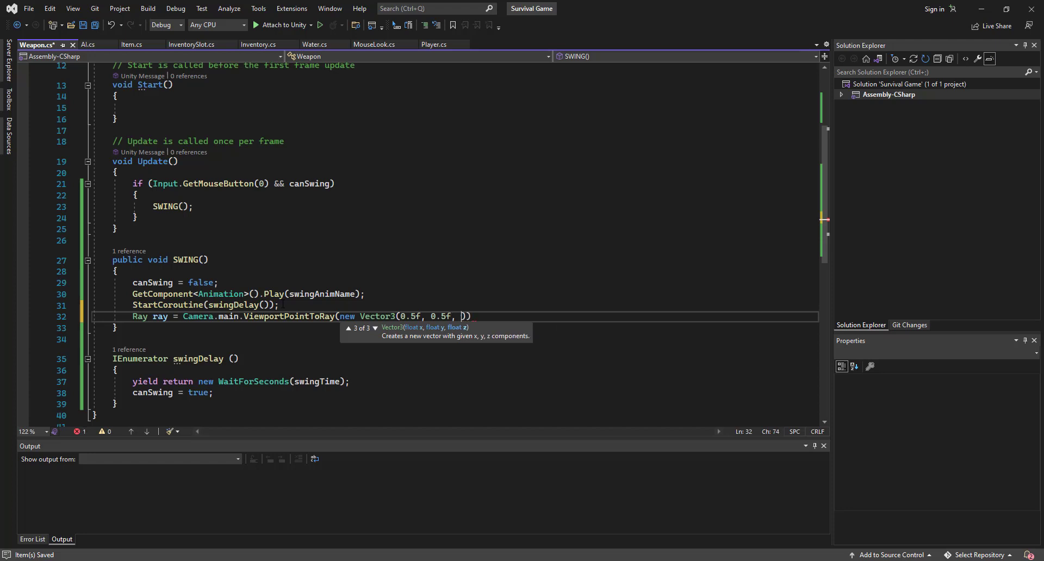
{"action": "type", "text": "))"}
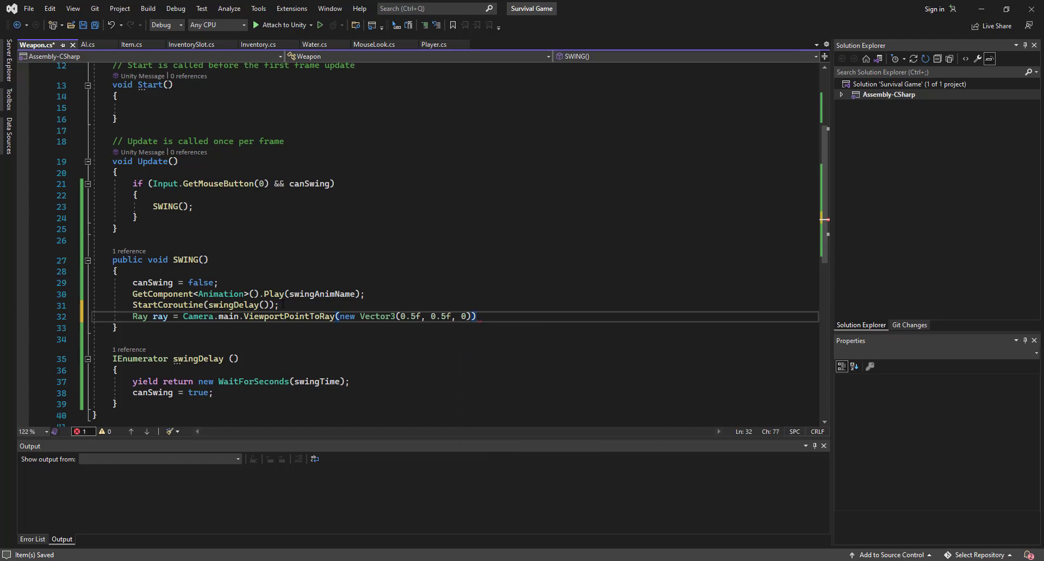
{"action": "type", "text": ";"}
{"action": "key", "text": "Return"}
Step: Declare RaycastHit hit; below the ray line
{"action": "type", "text": "Ra"}
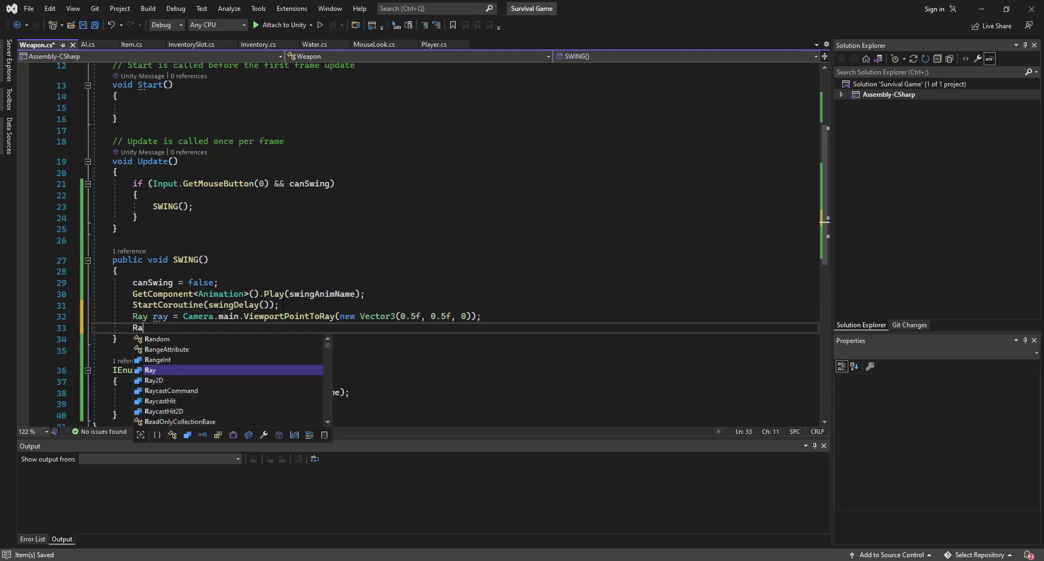
{"action": "type", "text": "ycastHit "}
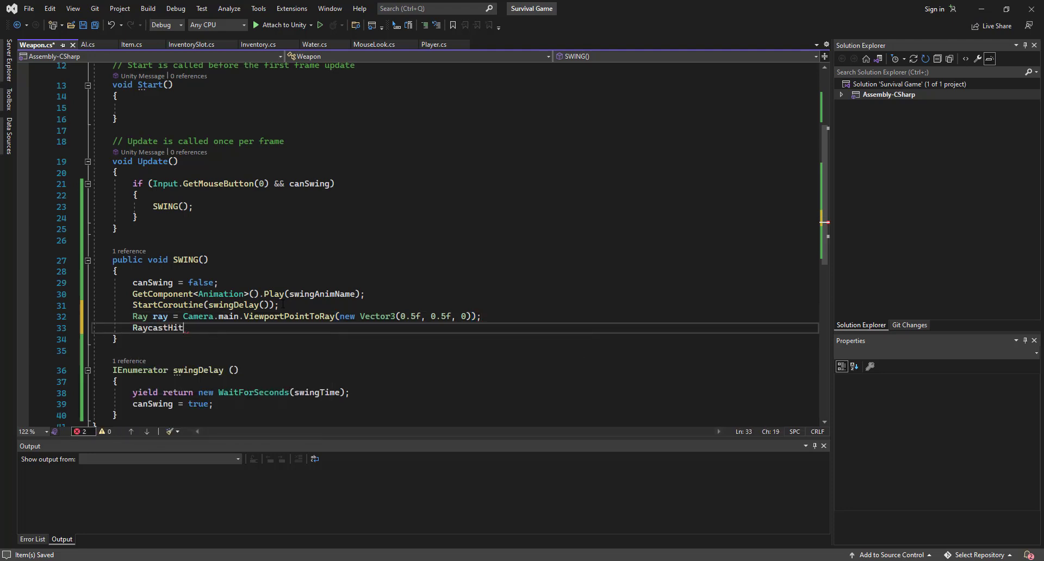
{"action": "type", "text": "hit;"}
{"action": "key", "text": "Return"}
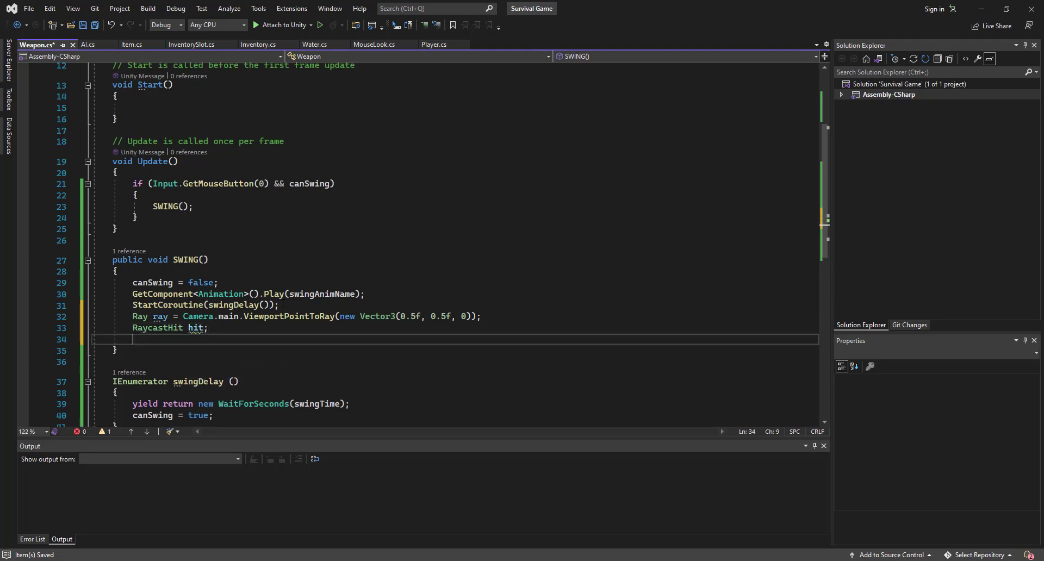
{"action": "key", "text": "Return"}
Step: Add an empty if block testing Physics.Raycast(ray, out hit, 3)
{"action": "type", "text": "if("}
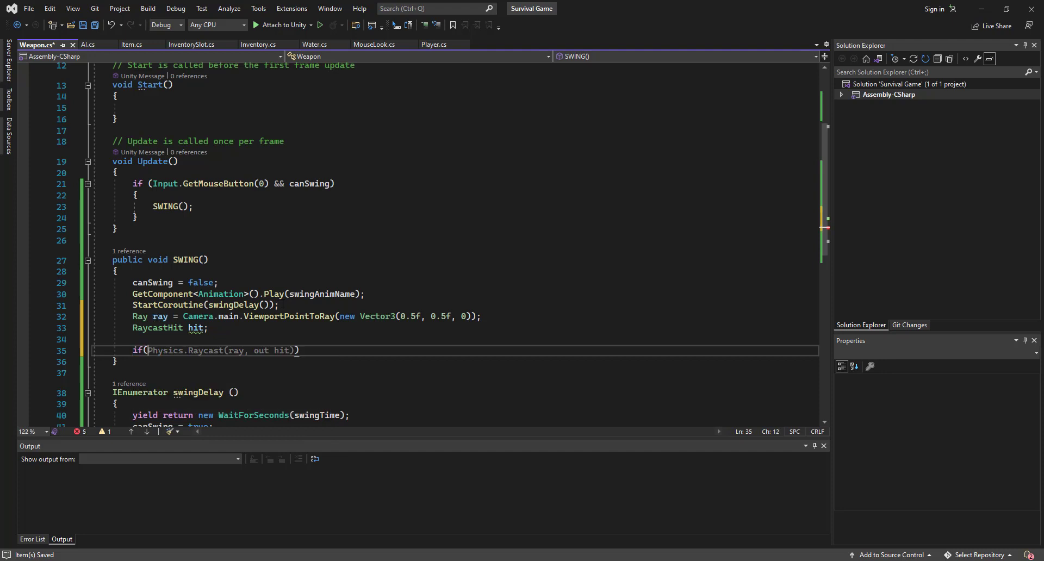
{"action": "key", "text": "Tab"}
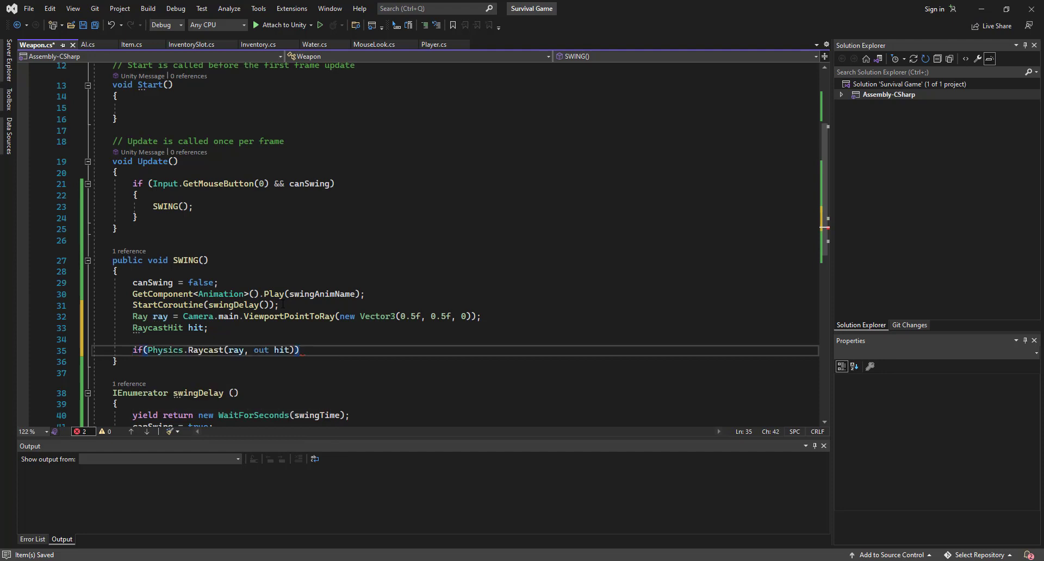
{"action": "type", "text": ", 3"}
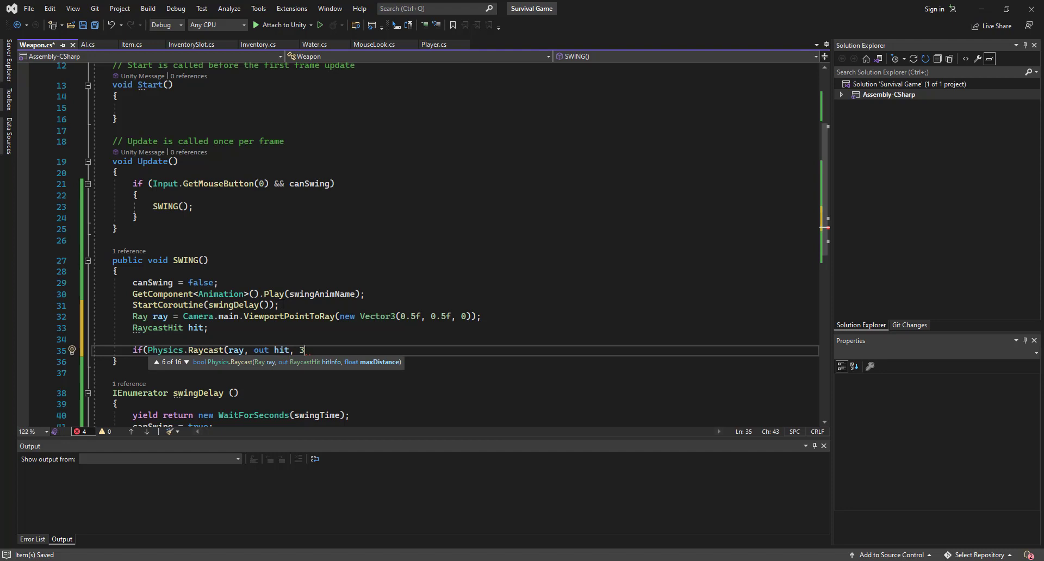
{"action": "type", "text": ")"}
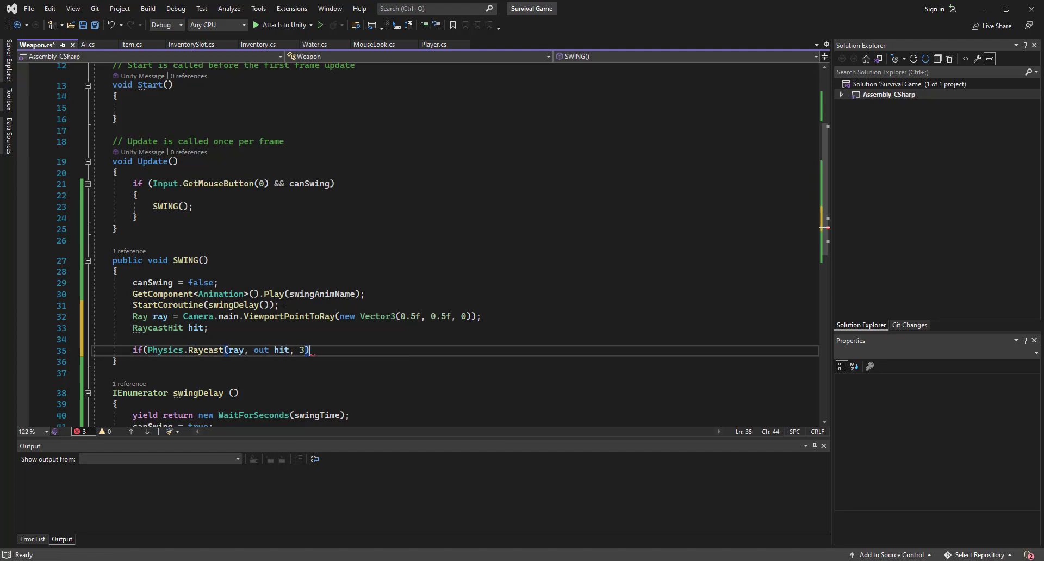
{"action": "type", "text": ")"}
{"action": "key", "text": "Return"}
{"action": "type", "text": "{"}
{"action": "key", "text": "Return"}
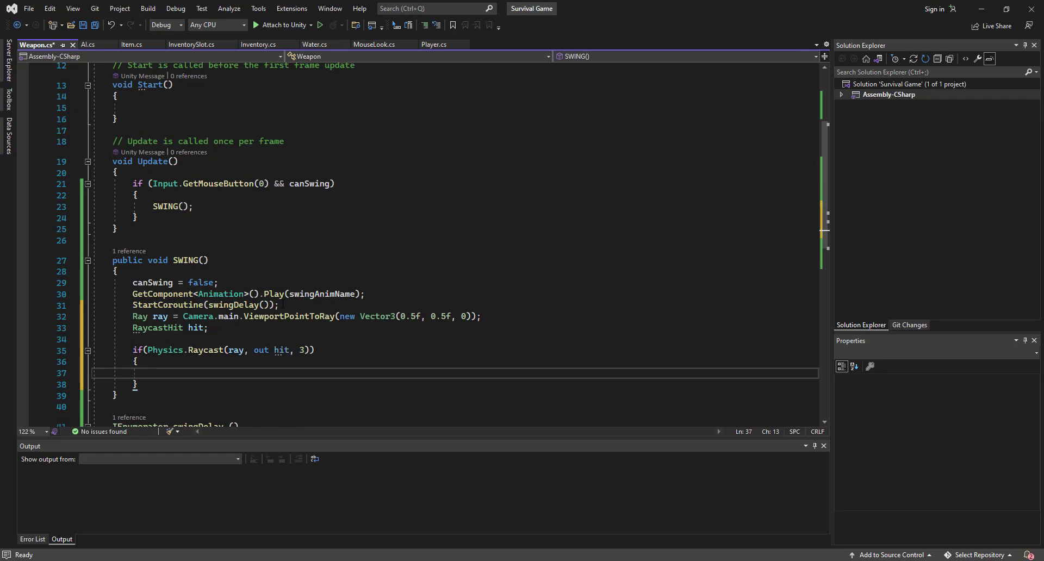
Step: Add a public int AIHealth field to AI.cs and save it
{"action": "left_click", "coordinate": [93, 47]}
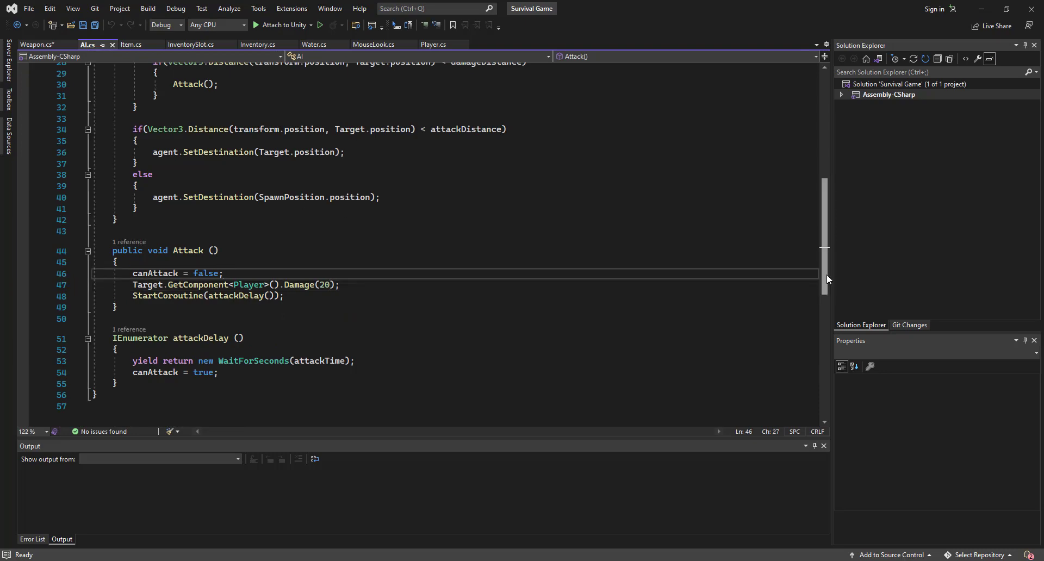
{"action": "left_click_drag", "start_coordinate": [826, 274], "coordinate": [815, 139]}
{"action": "left_click", "coordinate": [295, 157]}
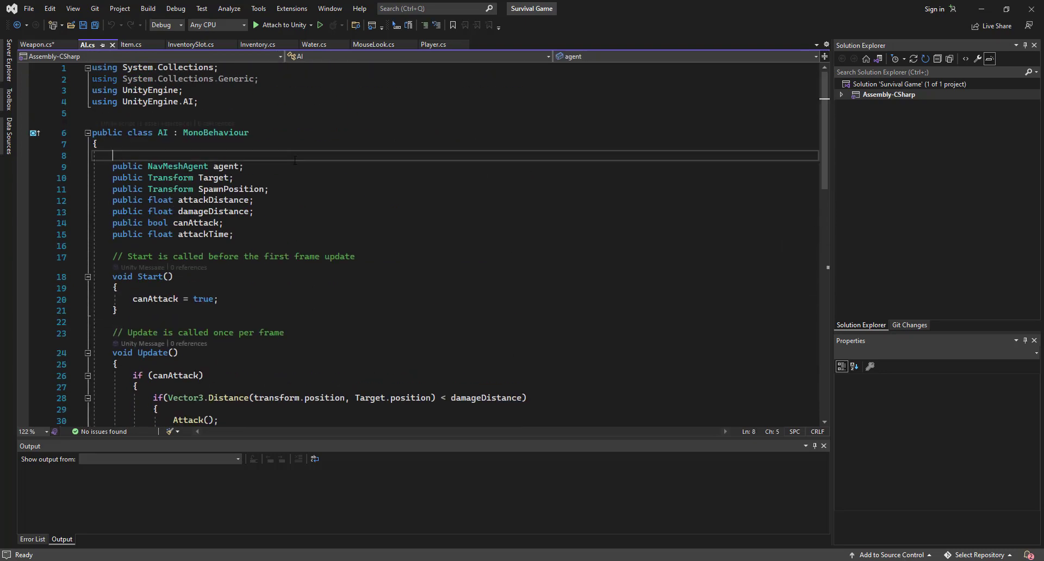
{"action": "type", "text": "public int"}
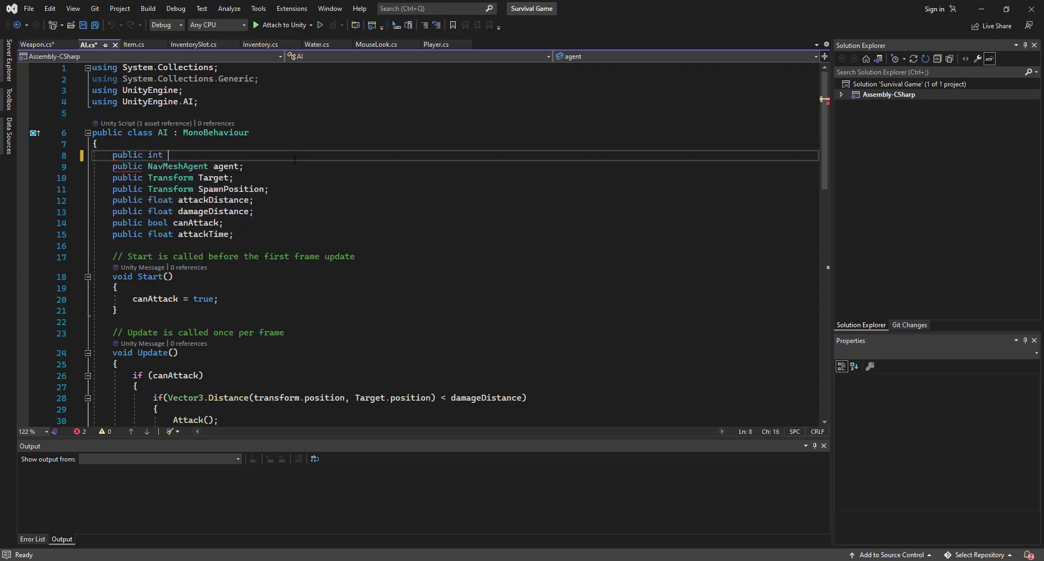
{"action": "type", "text": " AIHealth"}
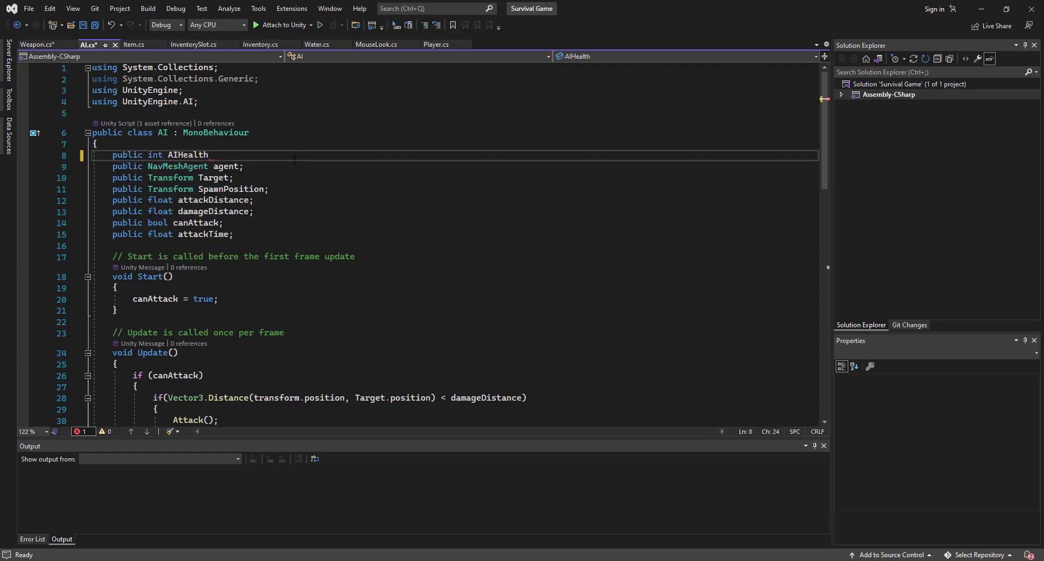
{"action": "type", "text": ";"}
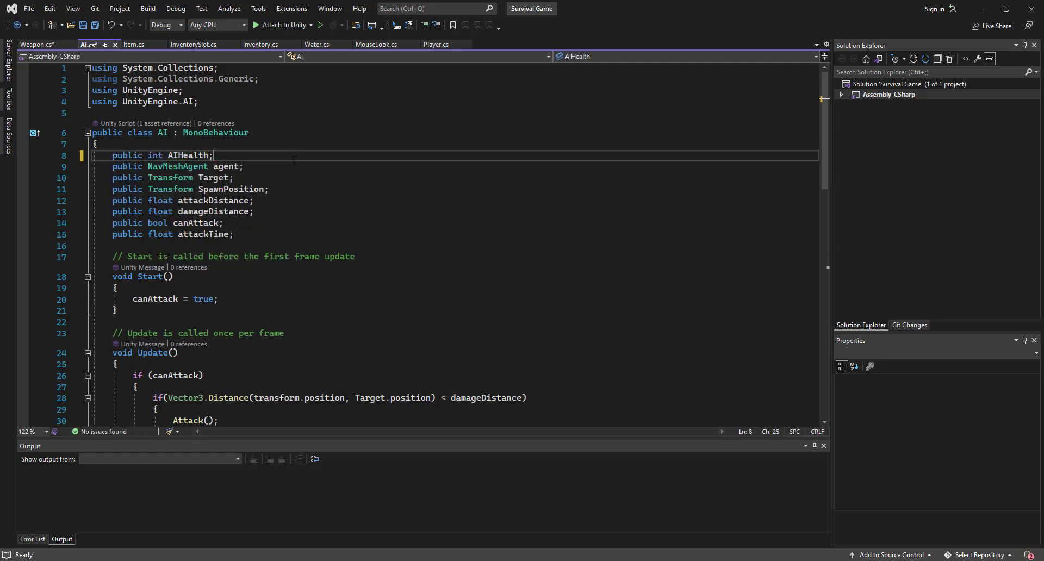
{"action": "key", "text": "ctrl+s"}
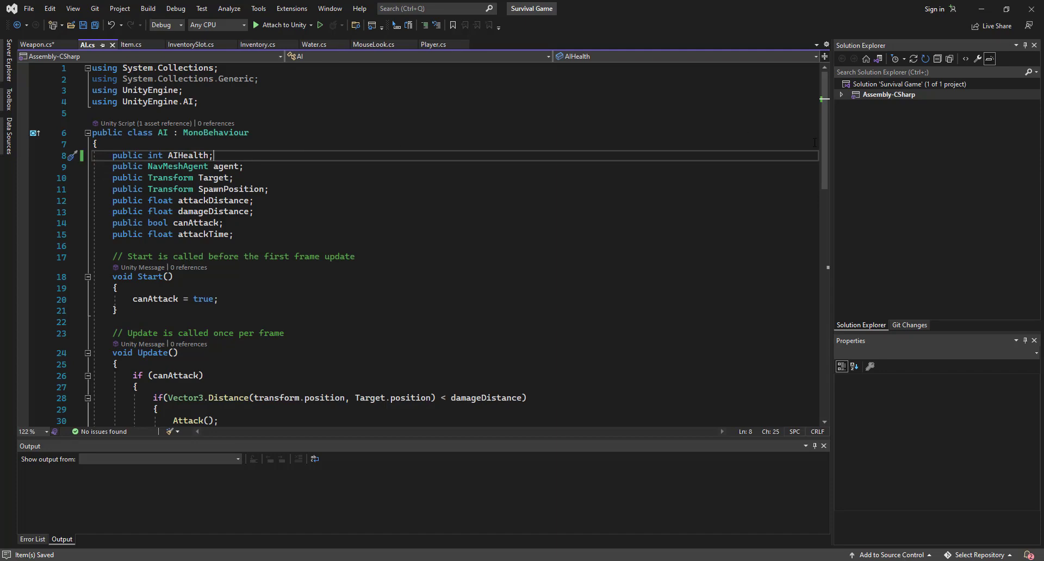
Step: Start an if(AIHealth <= 0) check at the top of Update()
{"action": "scroll", "coordinate": [457, 221], "scroll_direction": "down", "scroll_amount": 9}
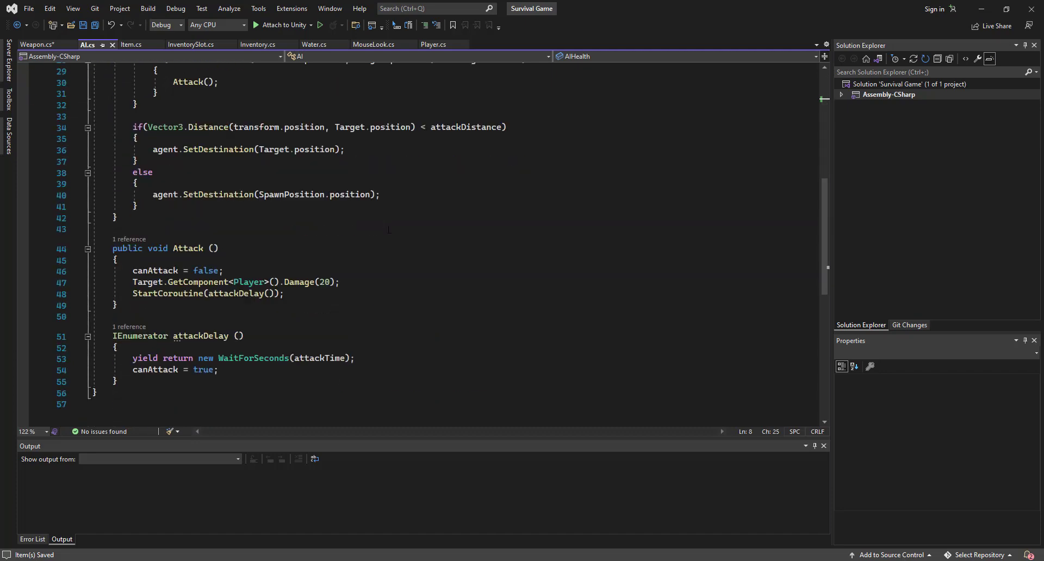
{"action": "left_click", "coordinate": [137, 381]}
{"action": "scroll", "coordinate": [137, 380], "scroll_direction": "up", "scroll_amount": 3}
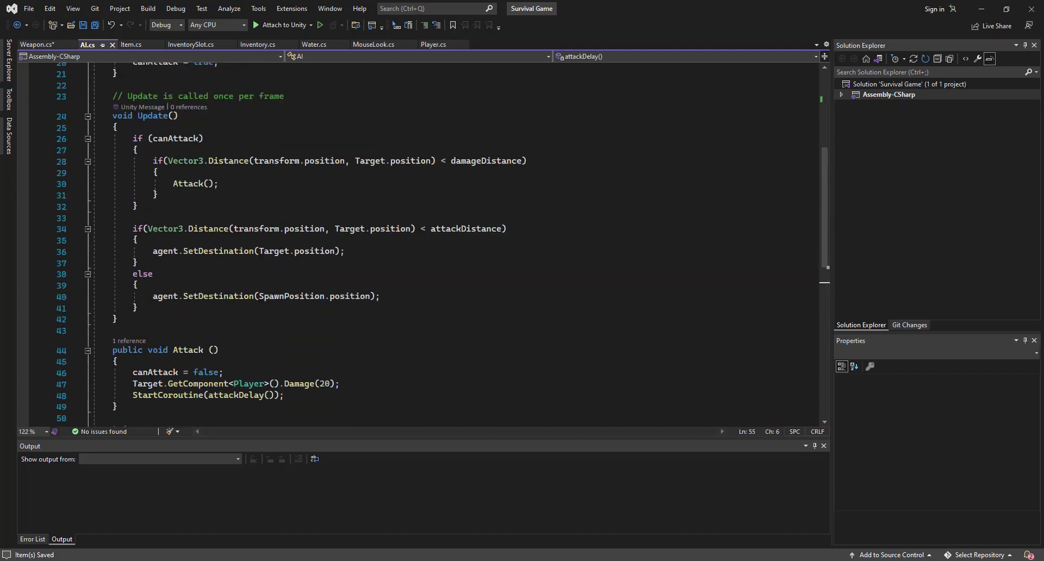
{"action": "scroll", "coordinate": [137, 380], "scroll_direction": "up", "scroll_amount": 3}
{"action": "left_click", "coordinate": [172, 231]}
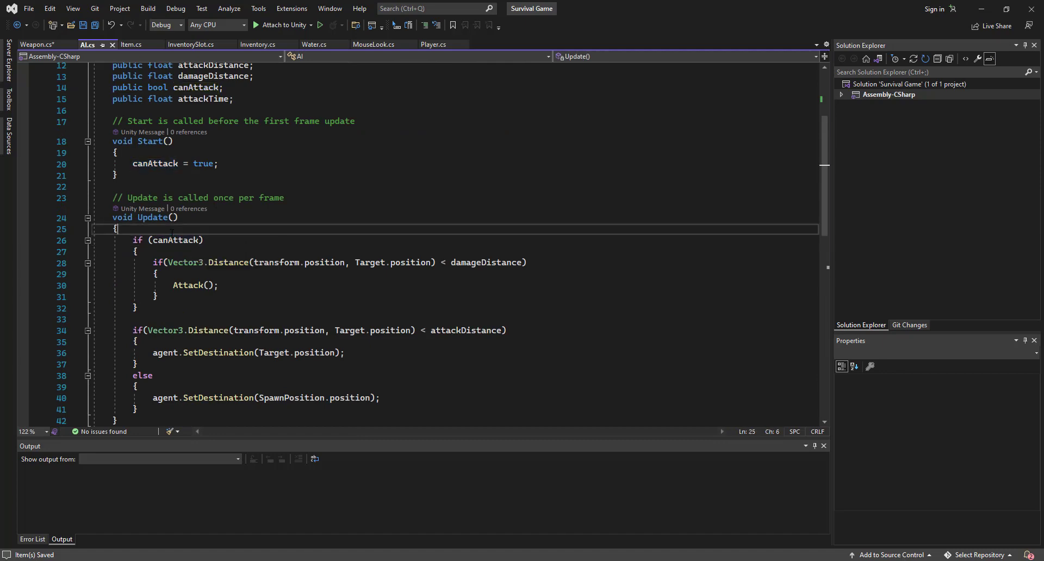
{"action": "key", "text": "Return"}
{"action": "key", "text": "Return"}
{"action": "key", "text": "Return"}
{"action": "key", "text": "Up"}
{"action": "type", "text": "if("}
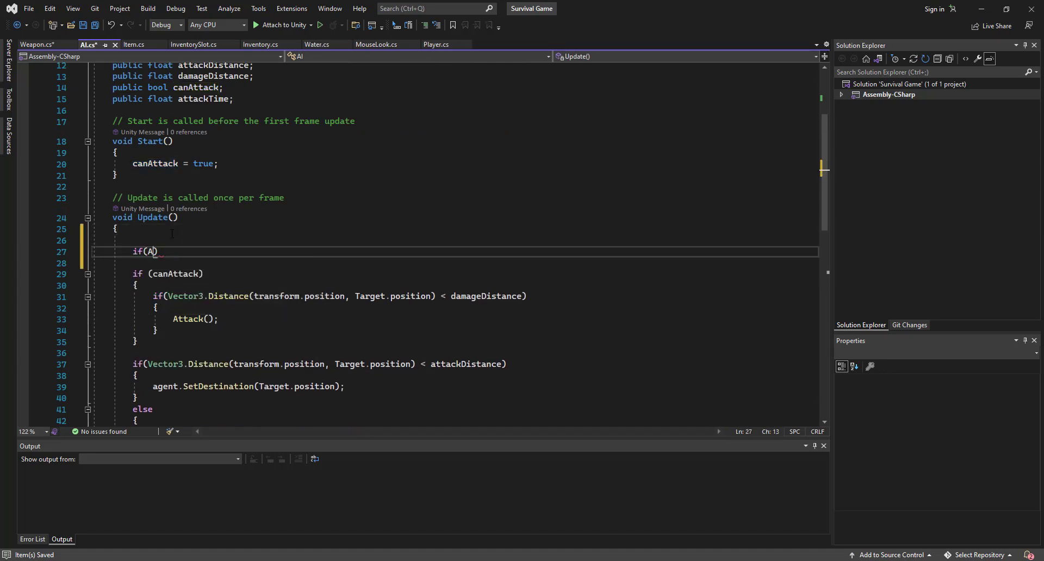
{"action": "type", "text": "AIHealth <"}
{"action": "type", "text": "= 0"}
Step: Make the health check call Die() inside its block, then save AI.cs
{"action": "key", "text": "Down"}
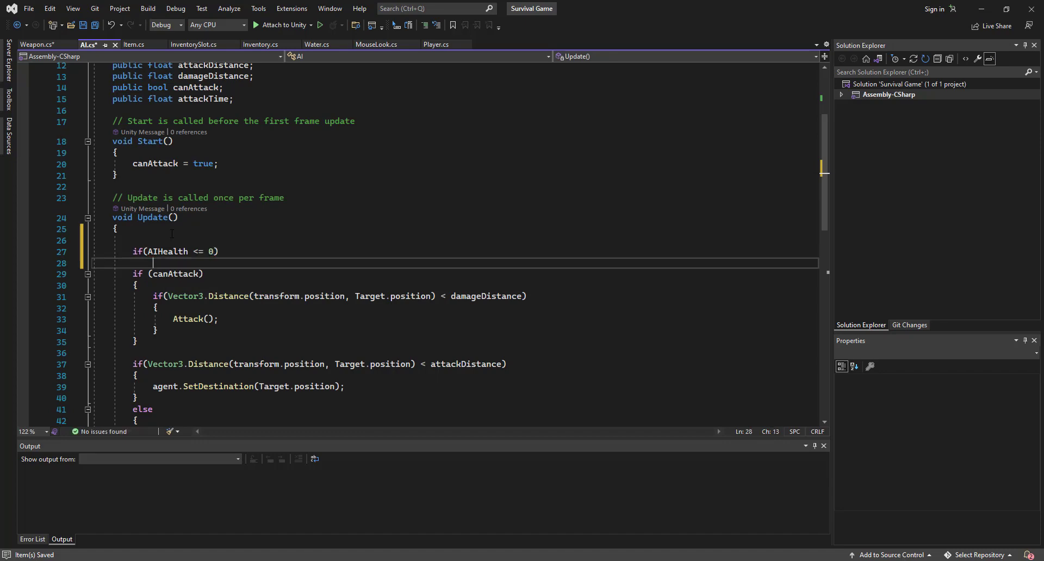
{"action": "key", "text": "Up"}
{"action": "key", "text": "Return"}
{"action": "type", "text": "{"}
{"action": "key", "text": "Return"}
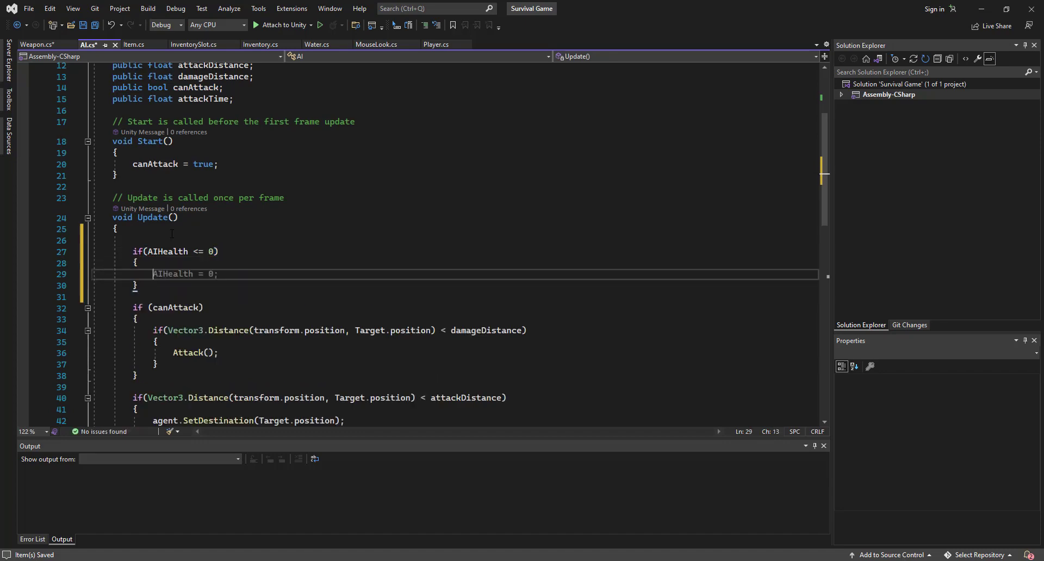
{"action": "type", "text": "Die();"}
{"action": "key", "text": "ctrl+s"}
Step: Place the cursor after the attackDelay coroutine at the end of the class
{"action": "scroll", "coordinate": [172, 234], "scroll_direction": "down", "scroll_amount": 5}
{"action": "scroll", "coordinate": [172, 234], "scroll_direction": "down", "scroll_amount": 3}
{"action": "scroll", "coordinate": [164, 272], "scroll_direction": "down", "scroll_amount": 1}
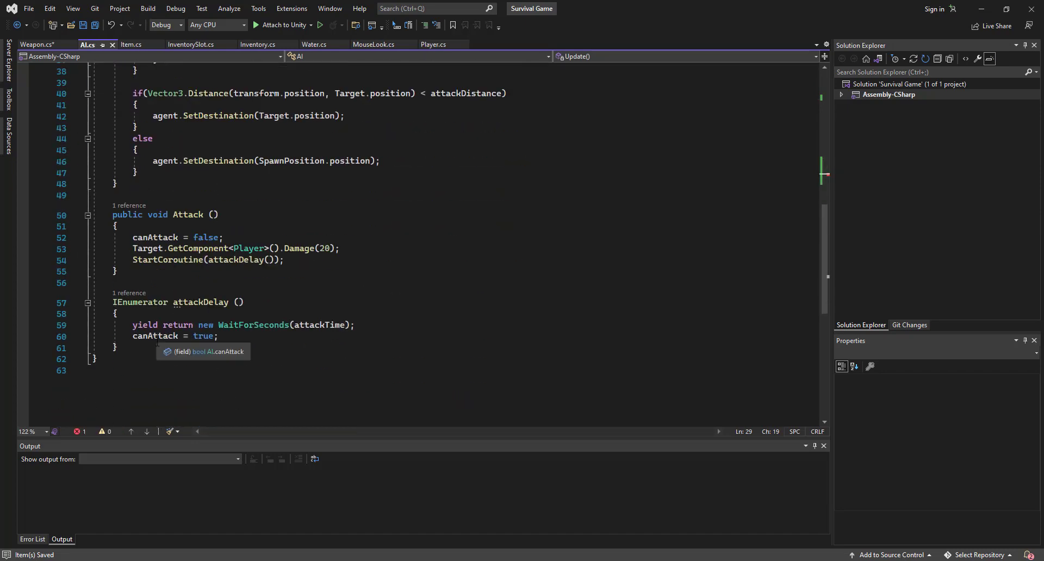
{"action": "left_click", "coordinate": [158, 336]}
{"action": "left_click", "coordinate": [143, 354]}
Step: Declare a public void Die() method below the attackDelay coroutine
{"action": "key", "text": "Return"}
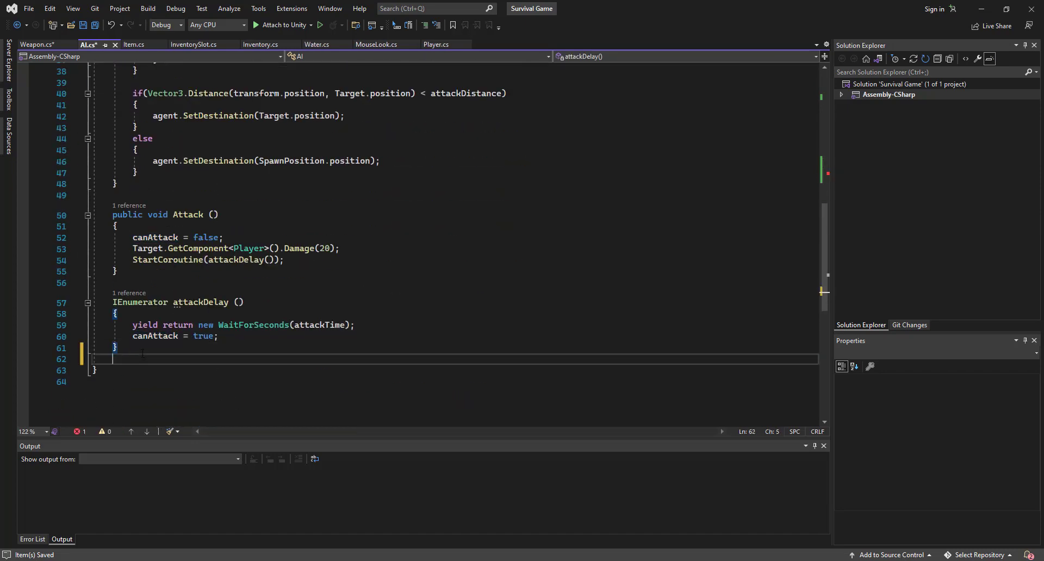
{"action": "key", "text": "Return"}
{"action": "type", "text": "public void "}
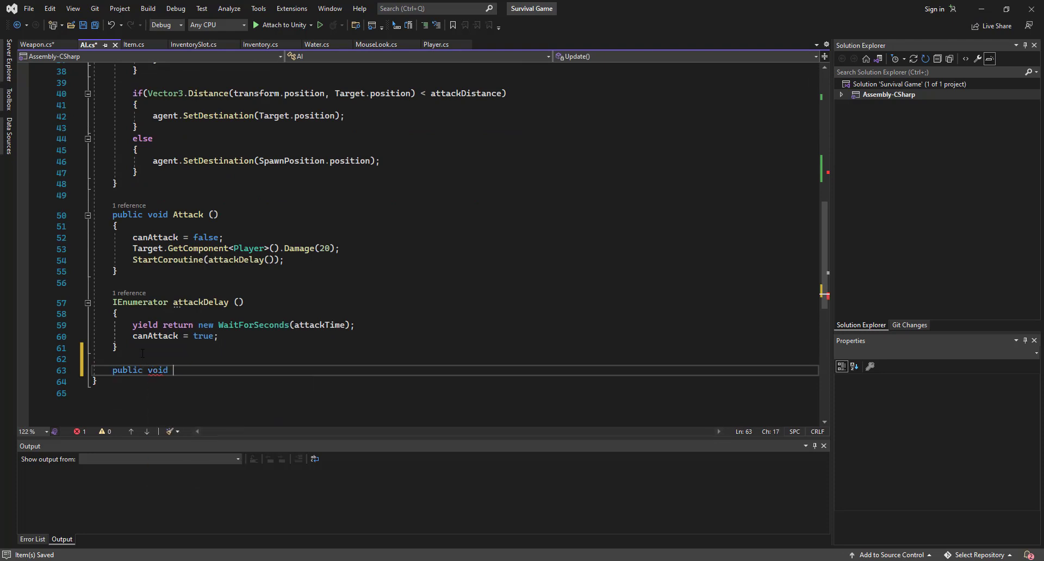
{"action": "type", "text": "Die ()"}
{"action": "key", "text": "Return"}
{"action": "type", "text": "{"}
{"action": "key", "text": "Return"}
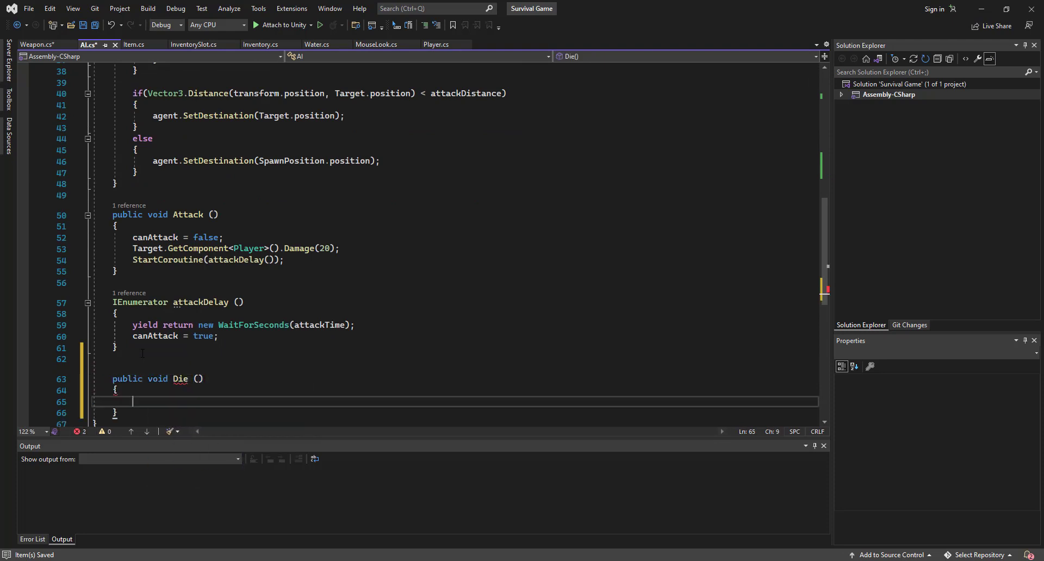
Step: Add Destroy(SpawnPosition.transform); as Die()'s first line
{"action": "type", "text": "Desto"}
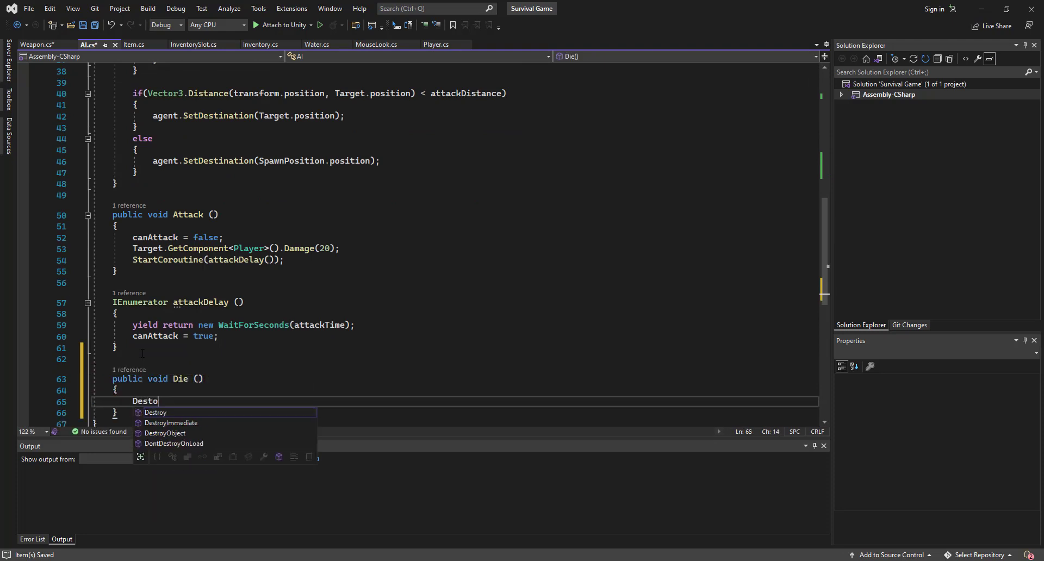
{"action": "key", "text": "Tab"}
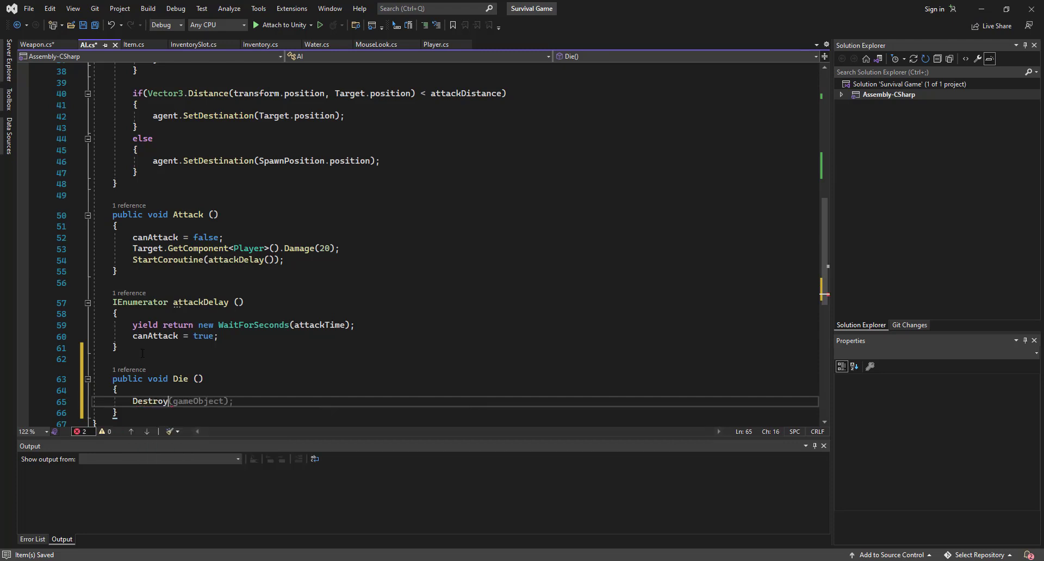
{"action": "type", "text": "(Sp"}
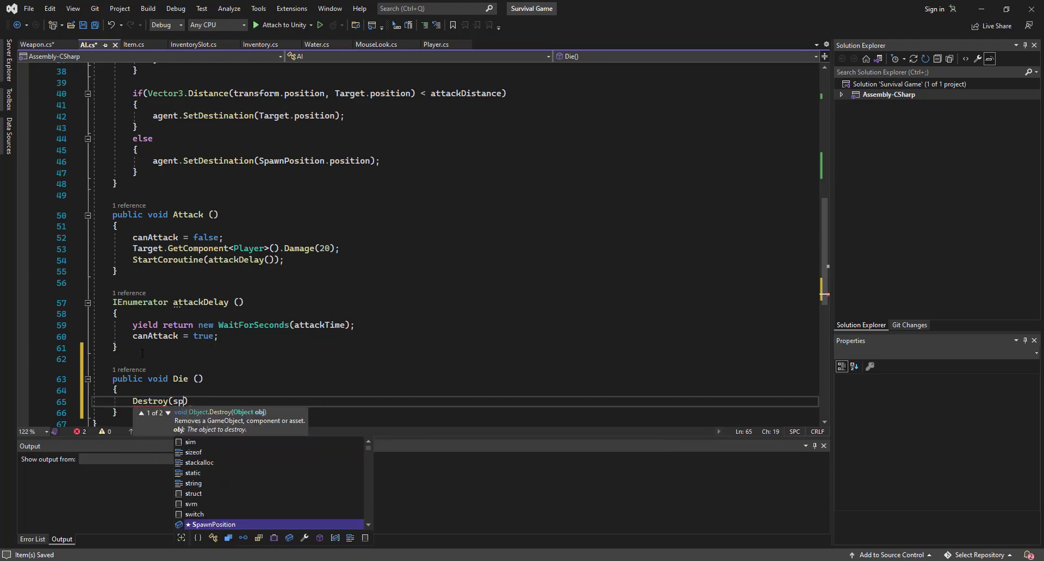
{"action": "type", "text": "awn"}
{"action": "key", "text": "Tab"}
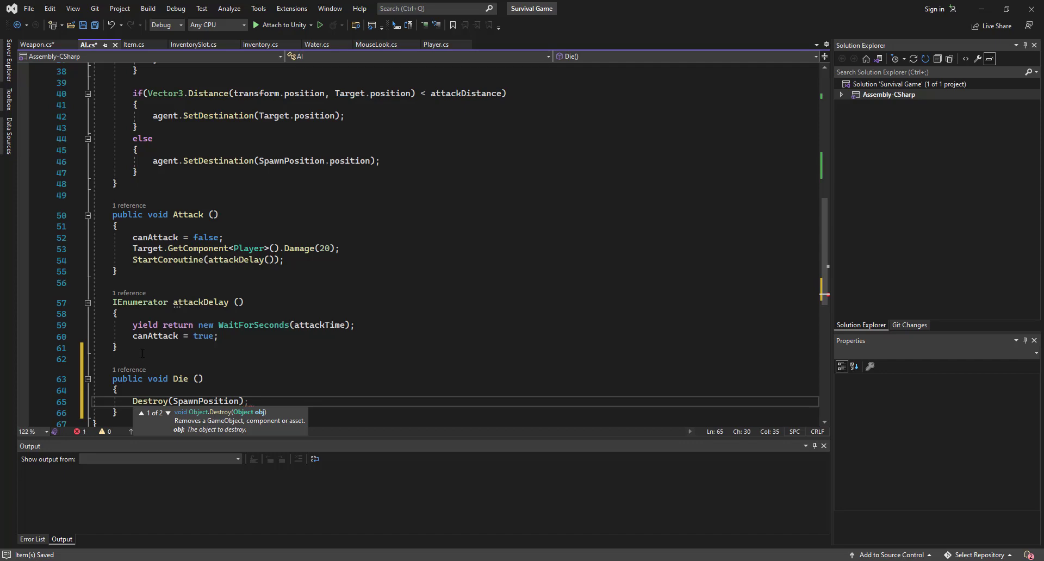
{"action": "type", "text": ".trans"}
{"action": "key", "text": "Tab"}
{"action": "type", "text": ")"}
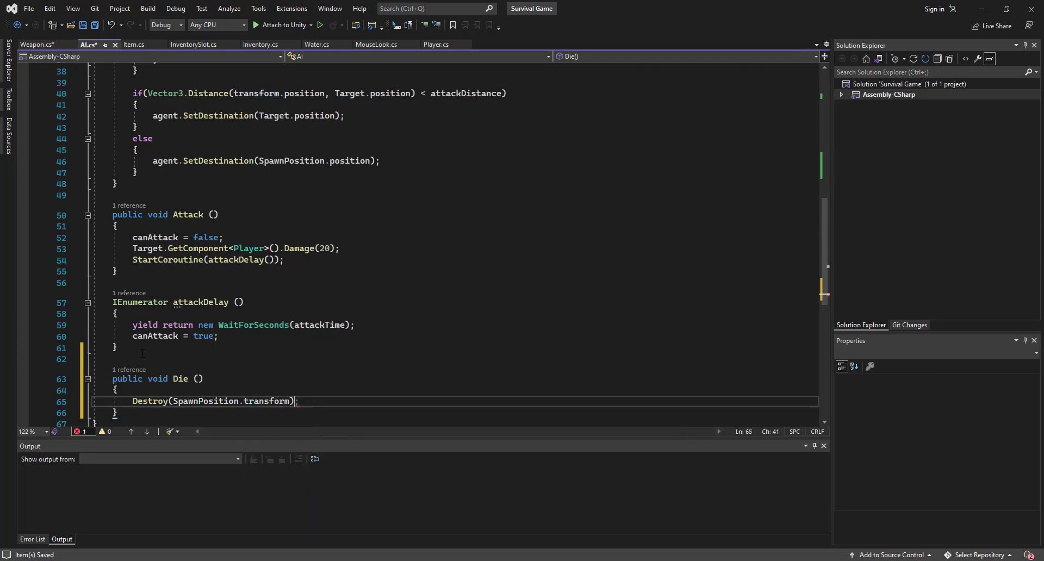
{"action": "type", "text": ";"}
Step: Add Destroy(gameObject); to Die() and save AI.cs
{"action": "key", "text": "Return"}
{"action": "type", "text": "Dest"}
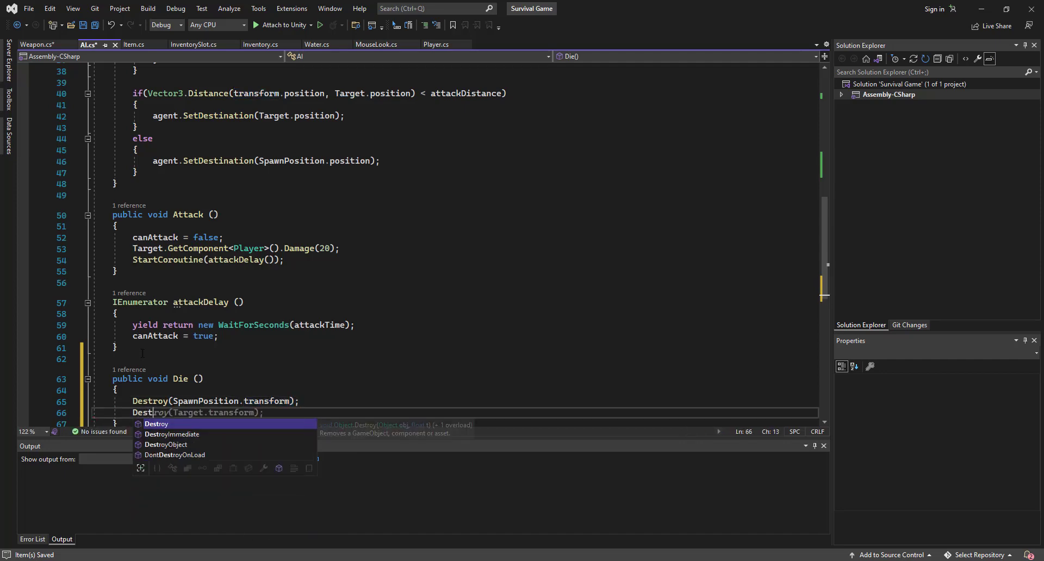
{"action": "key", "text": "Tab"}
{"action": "type", "text": "("}
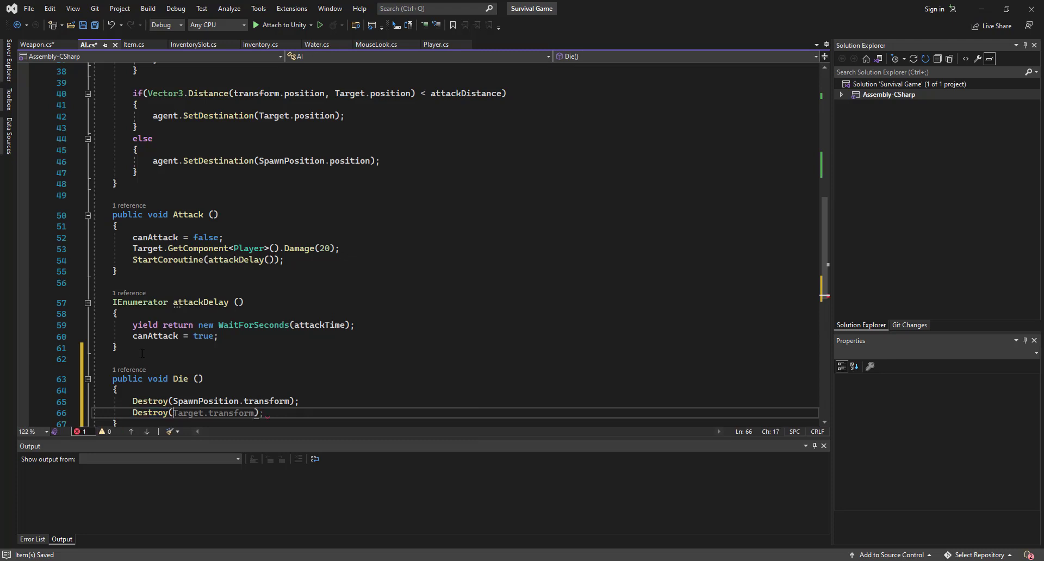
{"action": "type", "text": "t"}
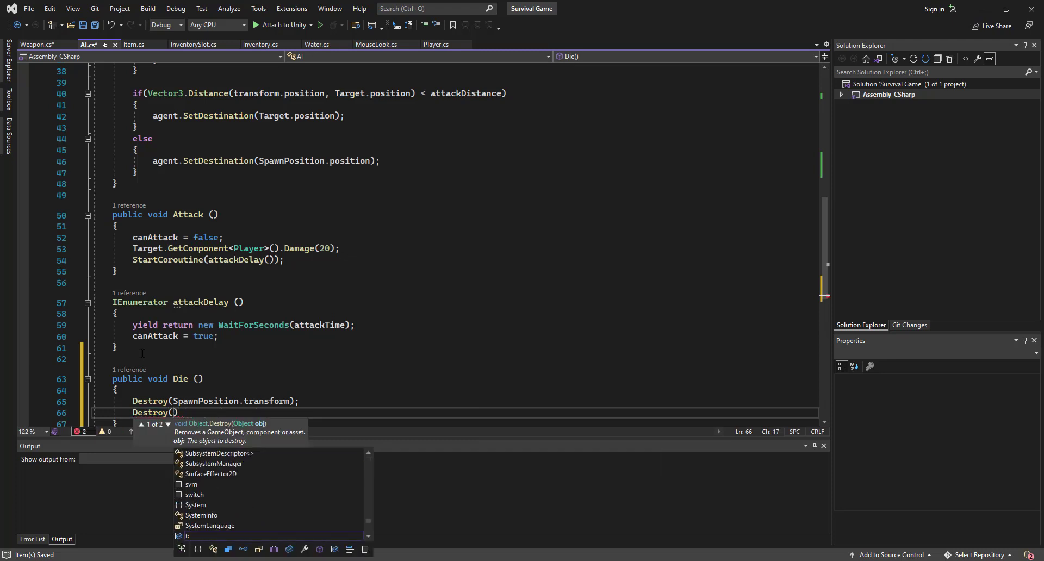
{"action": "type", "text": "game"}
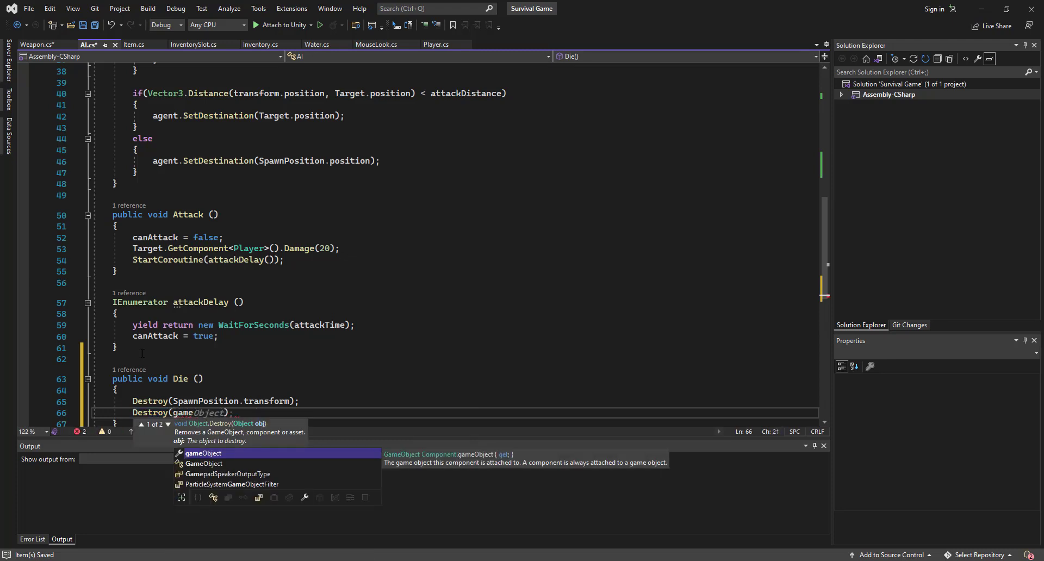
{"action": "key", "text": "Tab"}
{"action": "key", "text": "Return"}
{"action": "key", "text": "Return"}
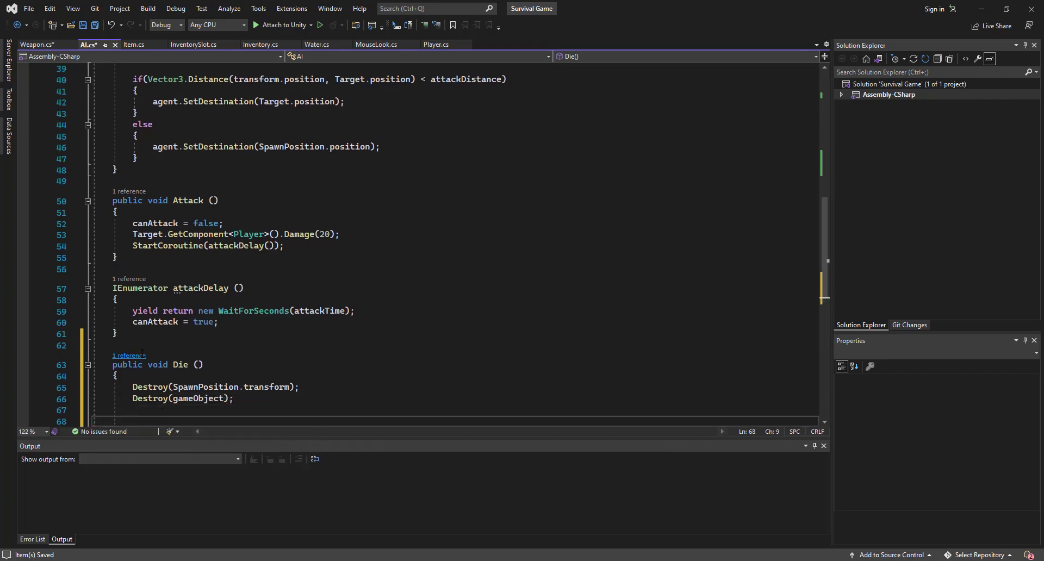
{"action": "key", "text": "ctrl+s"}
Step: Remove extra blank lines, change the first call to SpawnPosition.gameObject, save, and return to Unity
{"action": "scroll", "coordinate": [142, 356], "scroll_direction": "down", "scroll_amount": 1}
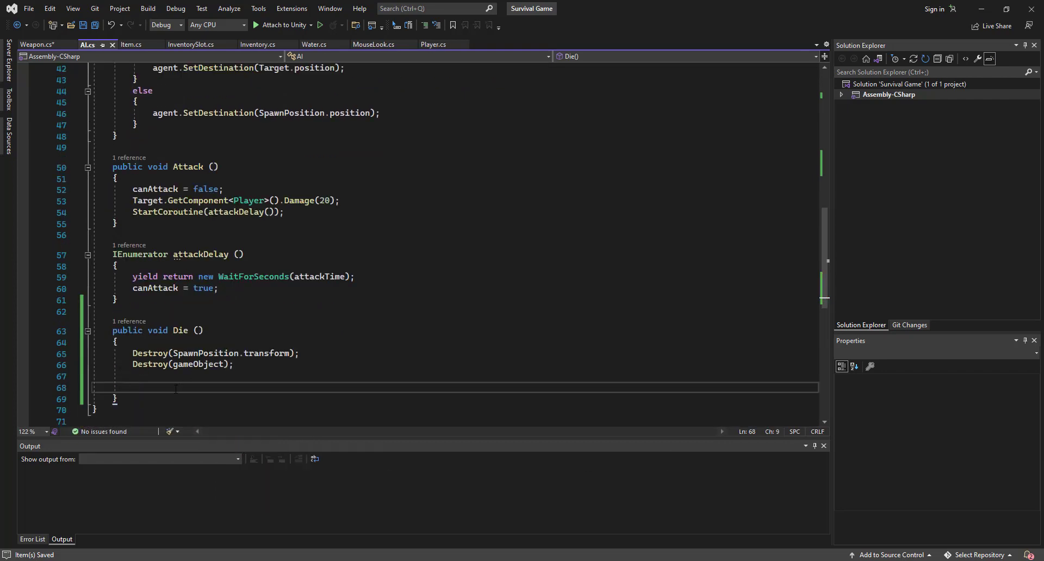
{"action": "left_click_drag", "start_coordinate": [176, 389], "coordinate": [71, 375]}
{"action": "key", "text": "BackSpace"}
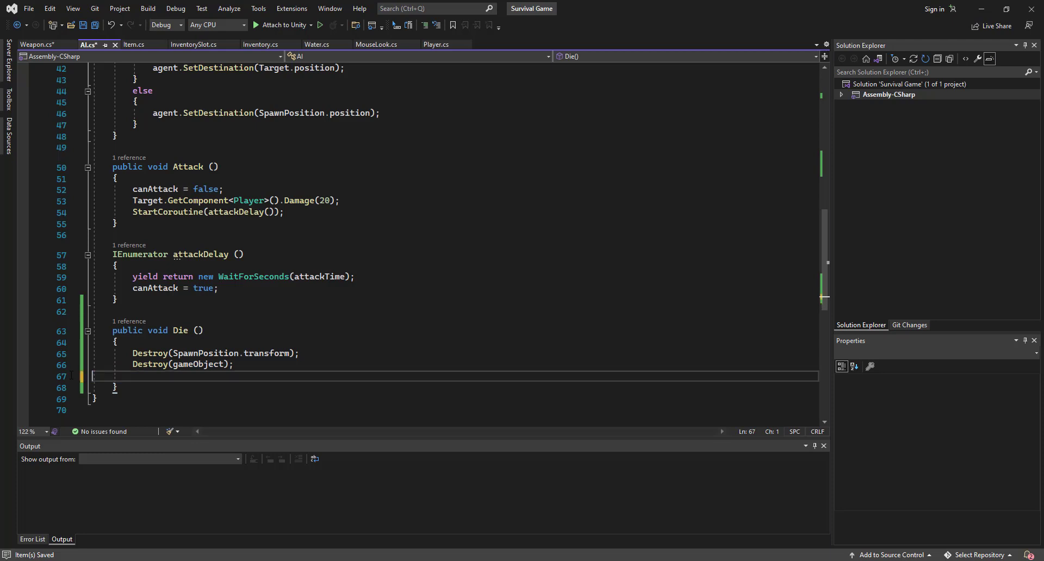
{"action": "key", "text": "BackSpace"}
{"action": "left_click_drag", "start_coordinate": [291, 354], "coordinate": [249, 354]}
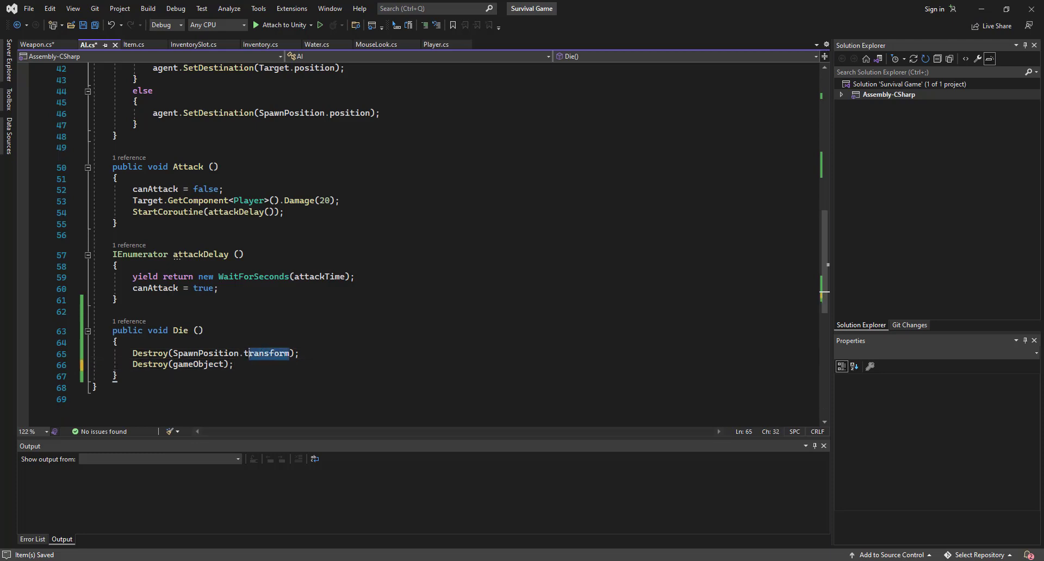
{"action": "type", "text": "game"}
{"action": "key", "text": "Tab"}
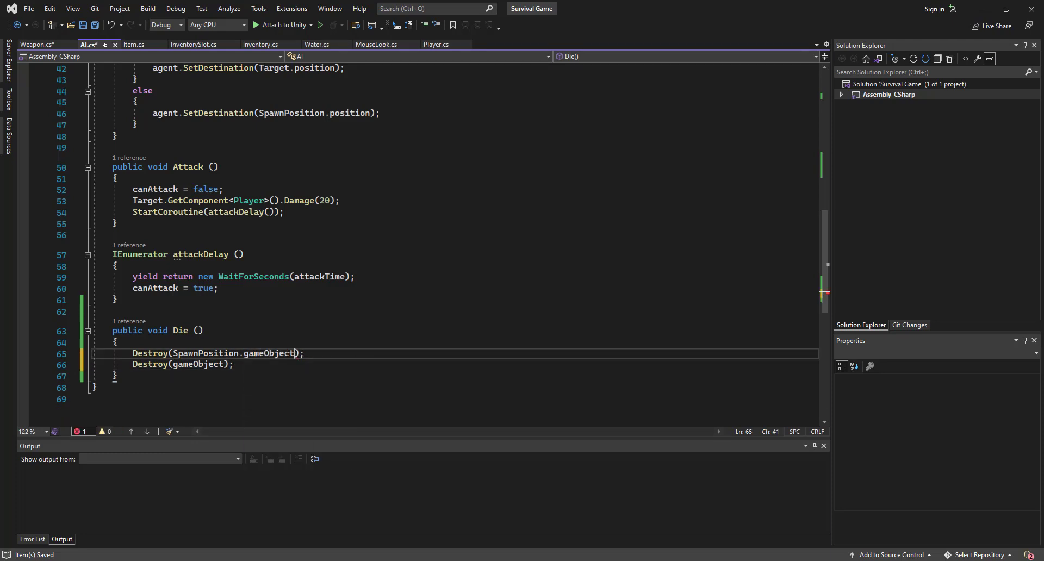
{"action": "key", "text": "ctrl+s"}
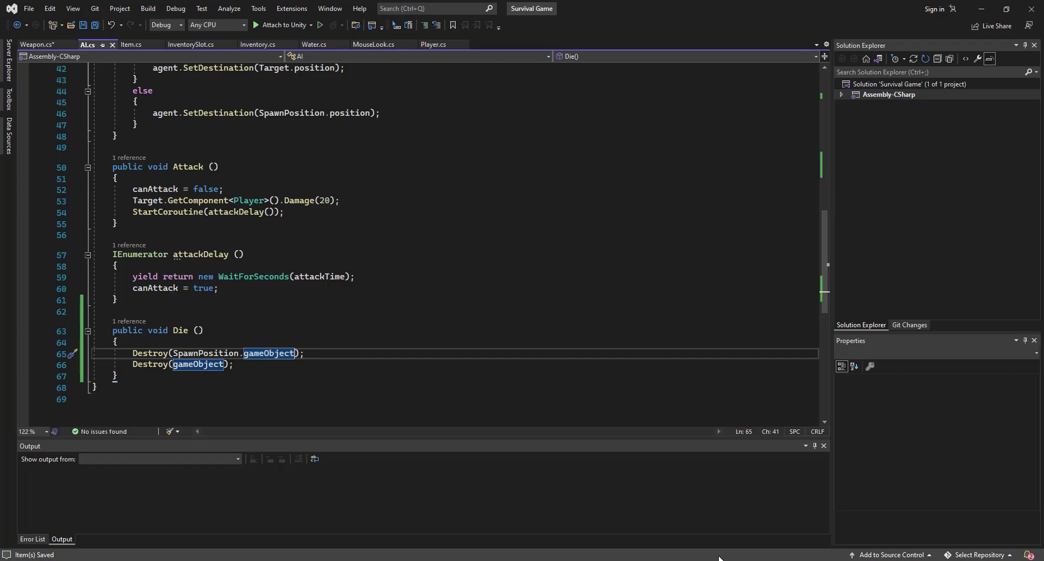
{"action": "left_click", "coordinate": [719, 560]}
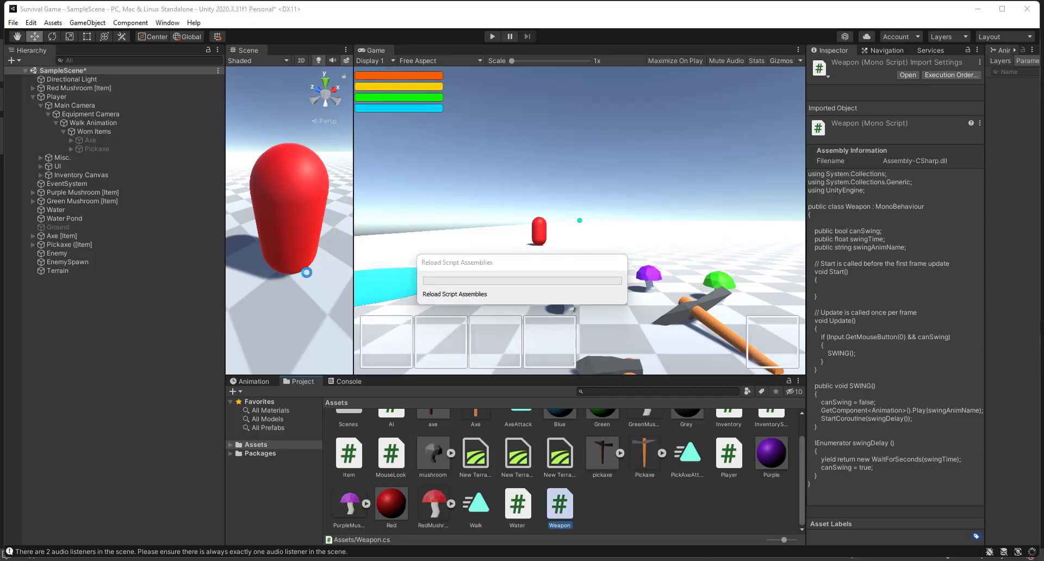
Step: Select the Enemy and start entering 100 in the AI (Script) AI Health field
{"action": "left_click", "coordinate": [141, 252]}
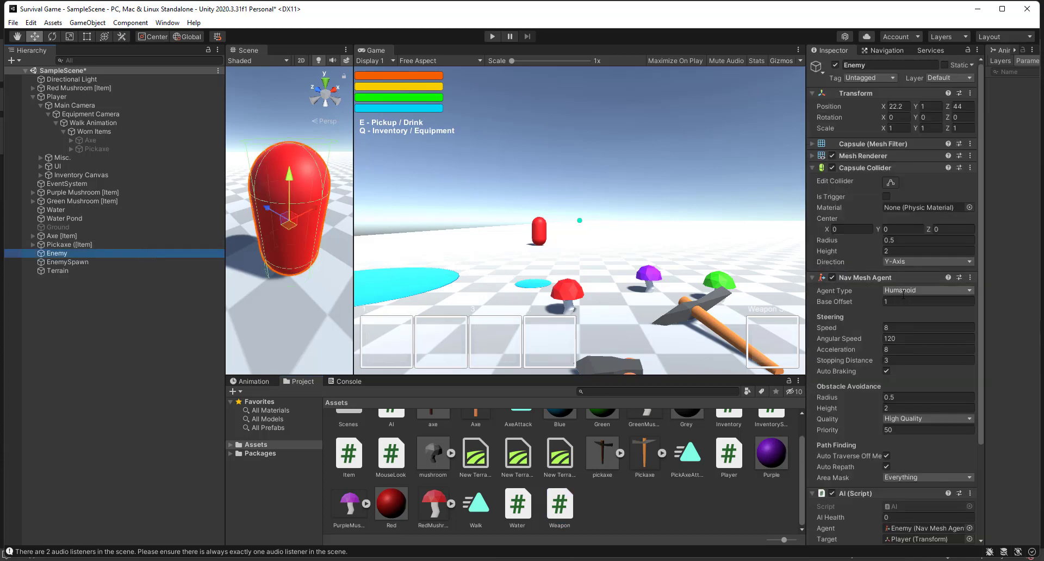
{"action": "scroll", "coordinate": [903, 294], "scroll_direction": "down", "scroll_amount": 5}
{"action": "left_click", "coordinate": [935, 390]}
{"action": "left_click", "coordinate": [928, 400]}
{"action": "type", "text": "100"}
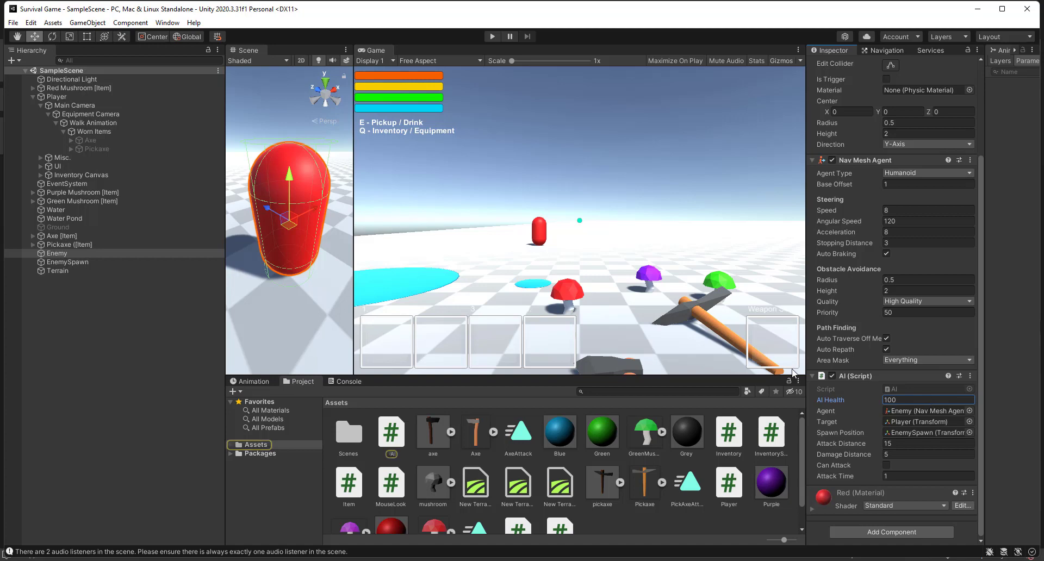
Step: Set the Axe's Swing Anim Name to AxeAttack and its Swing Time to 1
{"action": "left_click", "coordinate": [114, 140]}
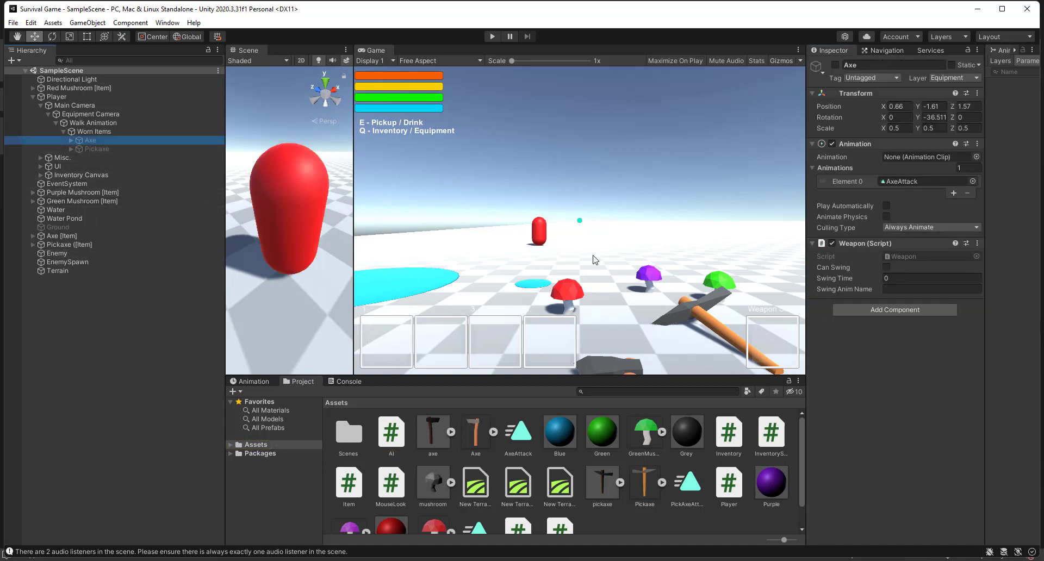
{"action": "left_click", "coordinate": [935, 289]}
{"action": "type", "text": "Axer"}
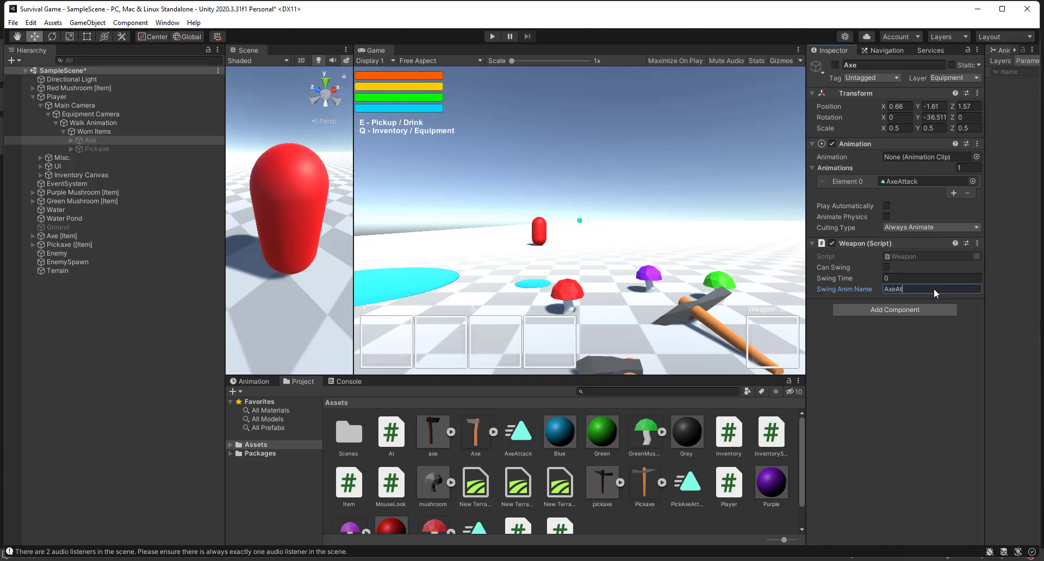
{"action": "left_click", "coordinate": [921, 276]}
{"action": "type", "text": "1"}
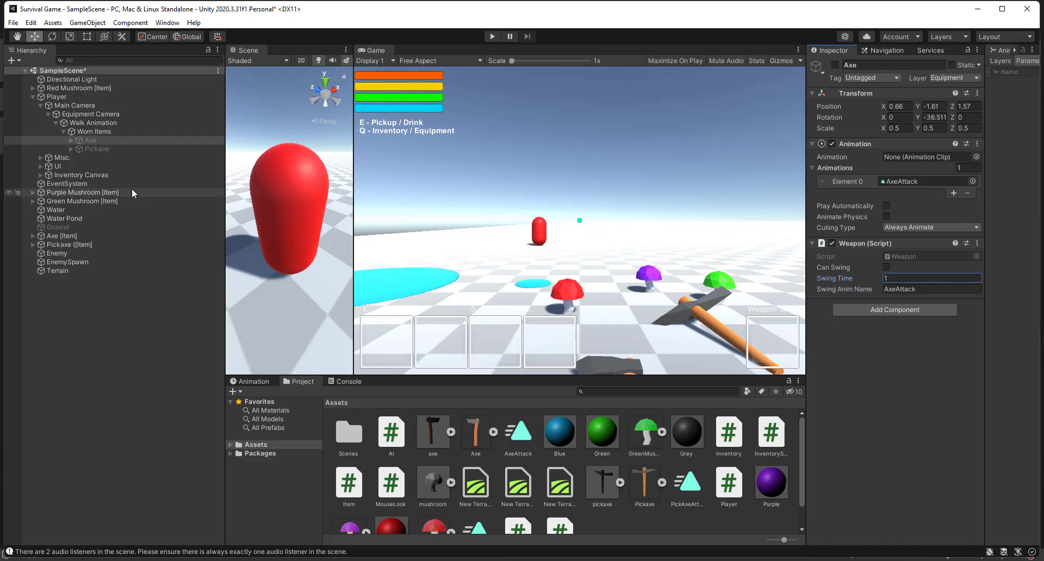
Step: Set the Pickaxe's Swing Anim Name to PickAxeAttack and its Swing Time to 1
{"action": "left_click", "coordinate": [126, 150]}
{"action": "left_click", "coordinate": [892, 289]}
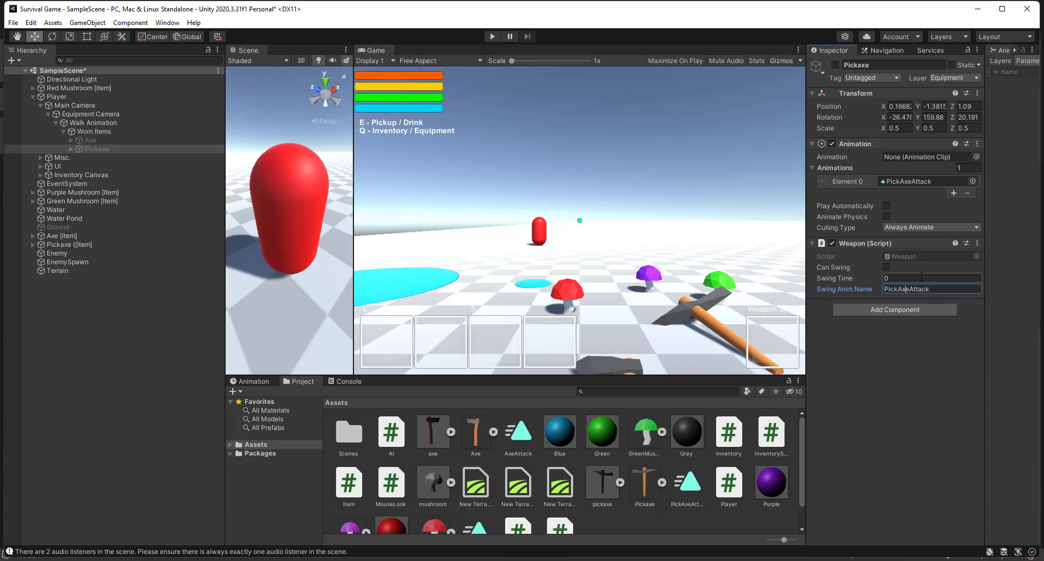
{"action": "left_click", "coordinate": [918, 279]}
{"action": "type", "text": "1"}
Step: Play-test walking to the axe, picking it up and equipping it, then stop and switch to Visual Studio
{"action": "left_click", "coordinate": [493, 36]}
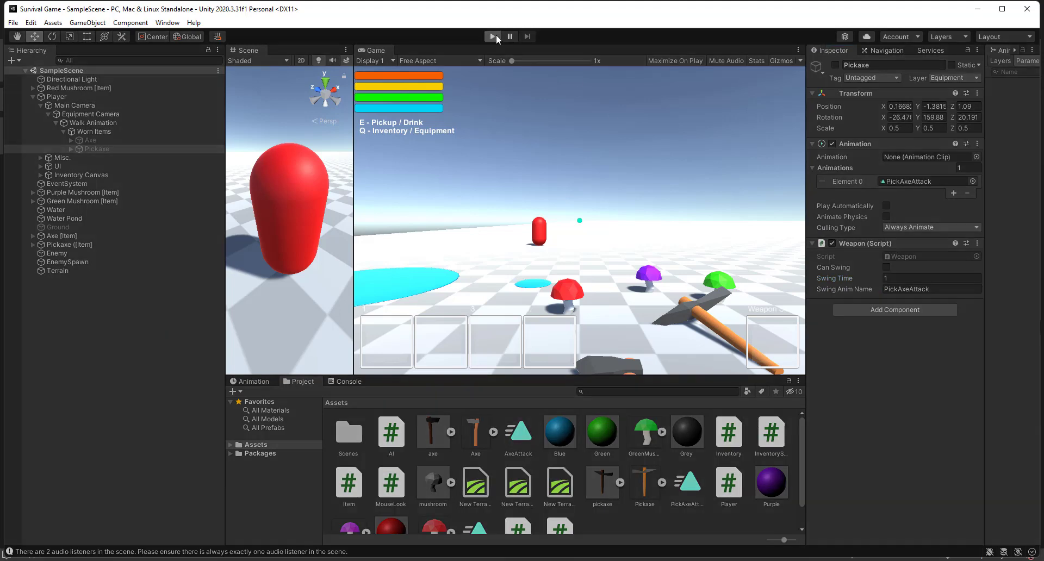
{"action": "key", "text": "w"}
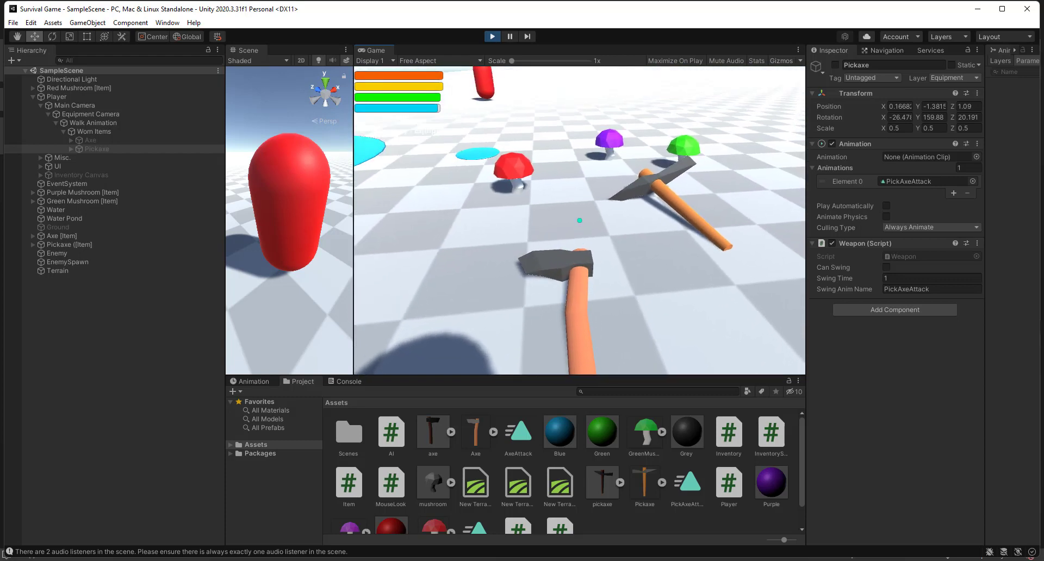
{"action": "key", "text": "e"}
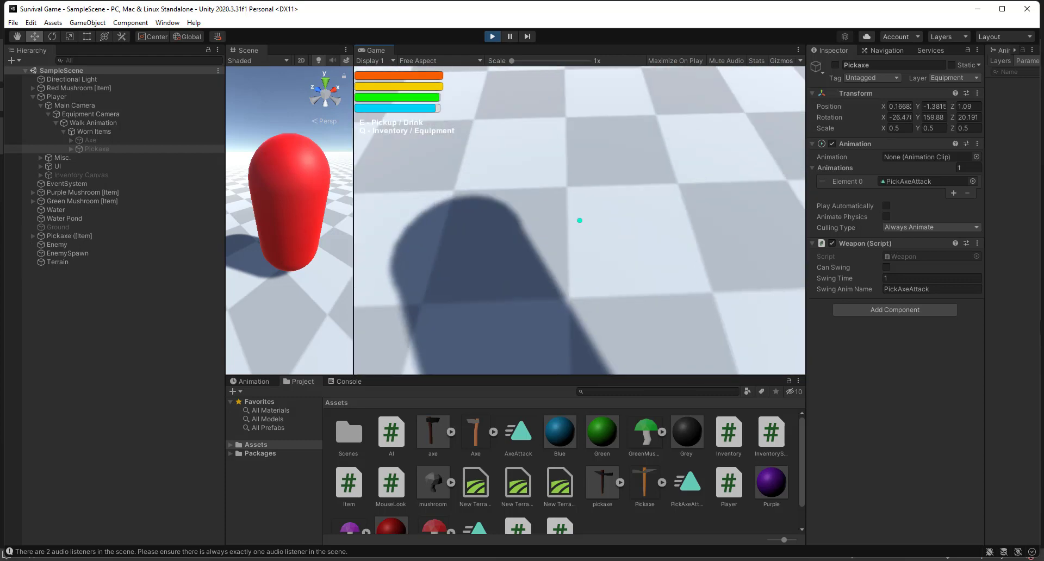
{"action": "key", "text": "q"}
{"action": "left_click", "coordinate": [383, 338]}
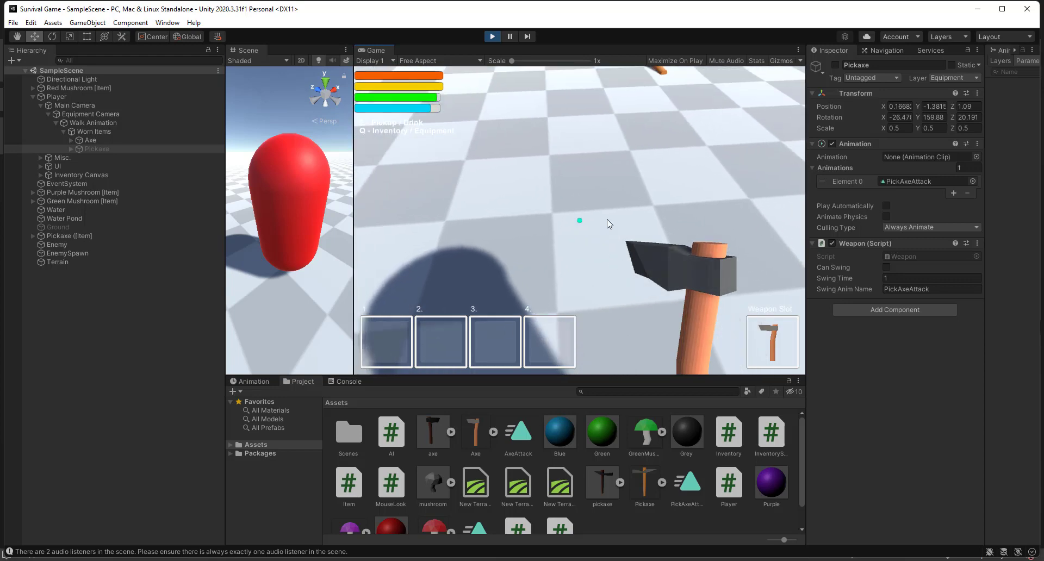
{"action": "key", "text": "ctrl+p"}
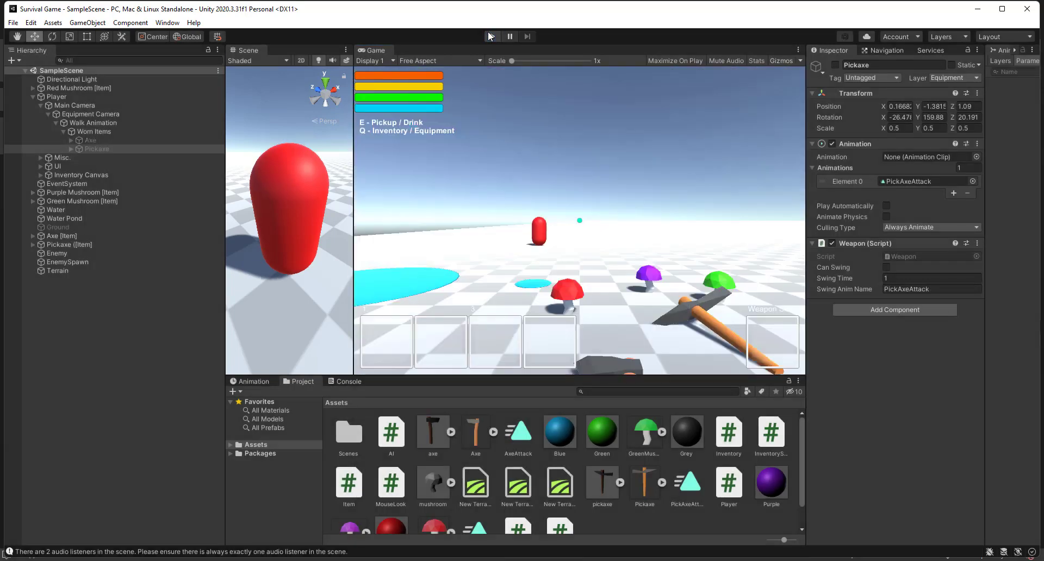
{"action": "key", "text": "alt+Tab"}
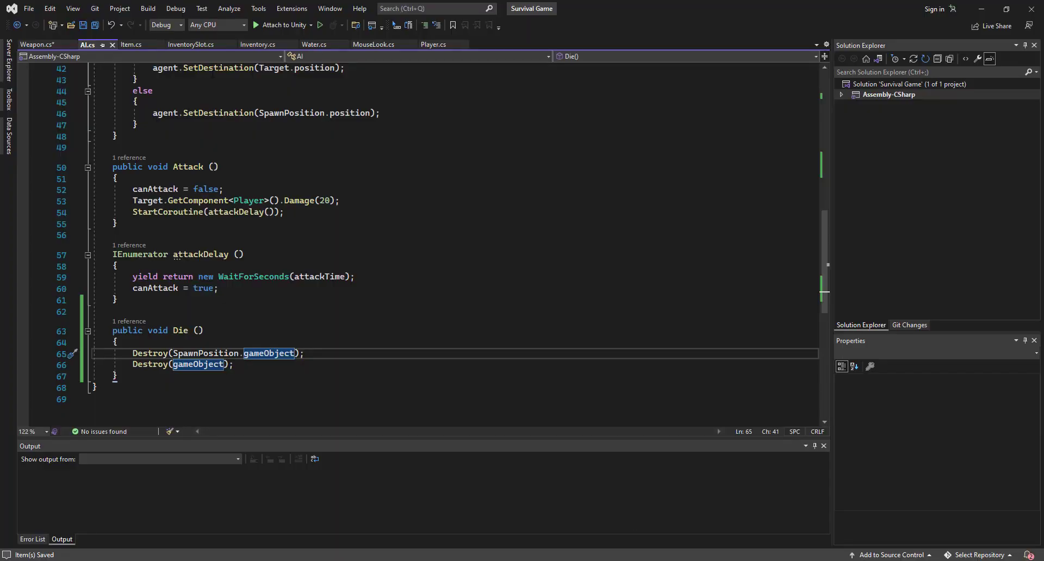
Step: Add canSwing = true; to Start() in Weapon.cs, save it, and return to Unity
{"action": "left_click", "coordinate": [37, 44]}
{"action": "left_click", "coordinate": [233, 180]}
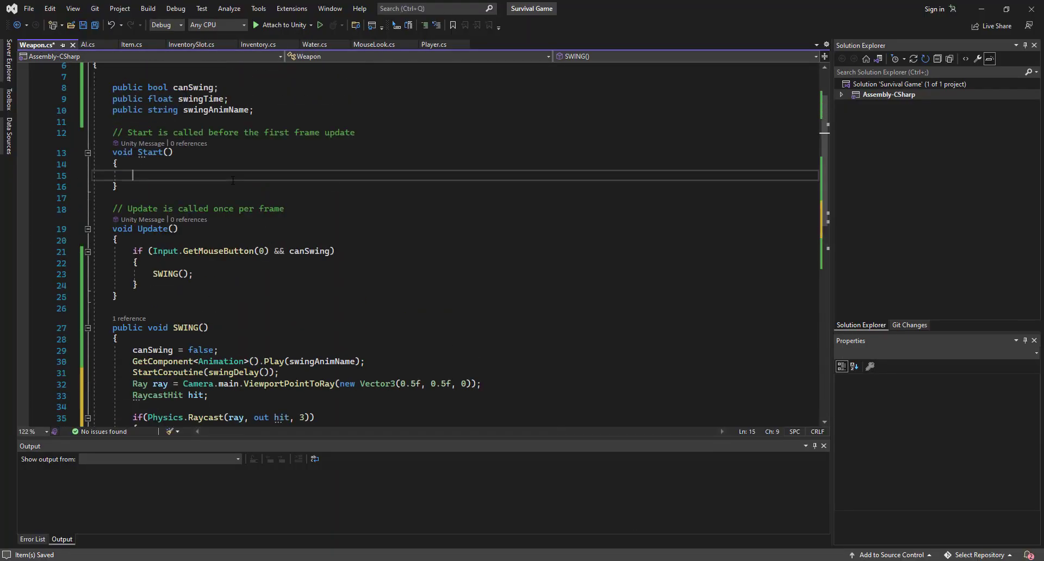
{"action": "type", "text": "canSwing "}
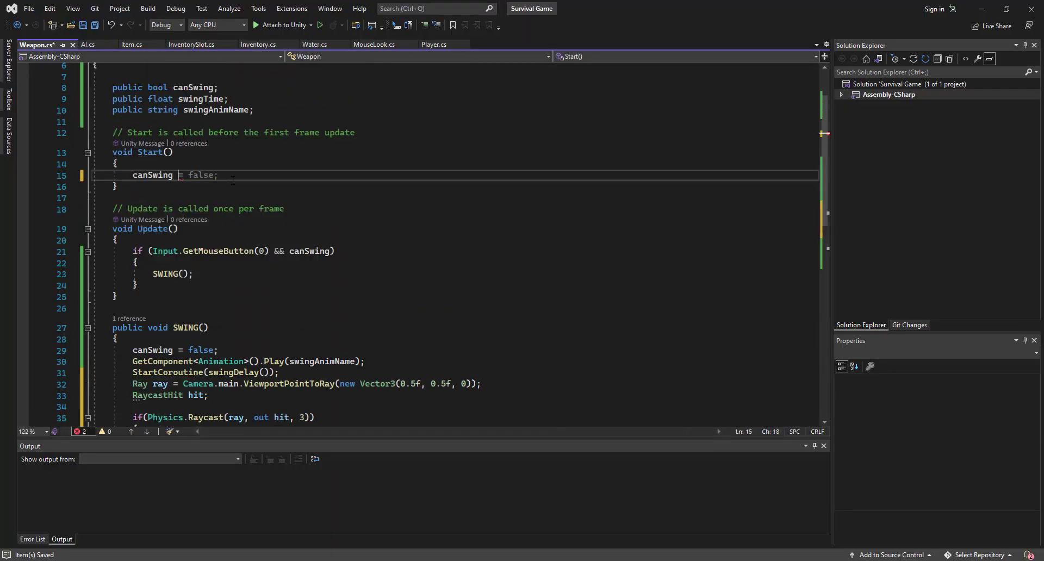
{"action": "type", "text": "= true;"}
{"action": "key", "text": "ctrl+s"}
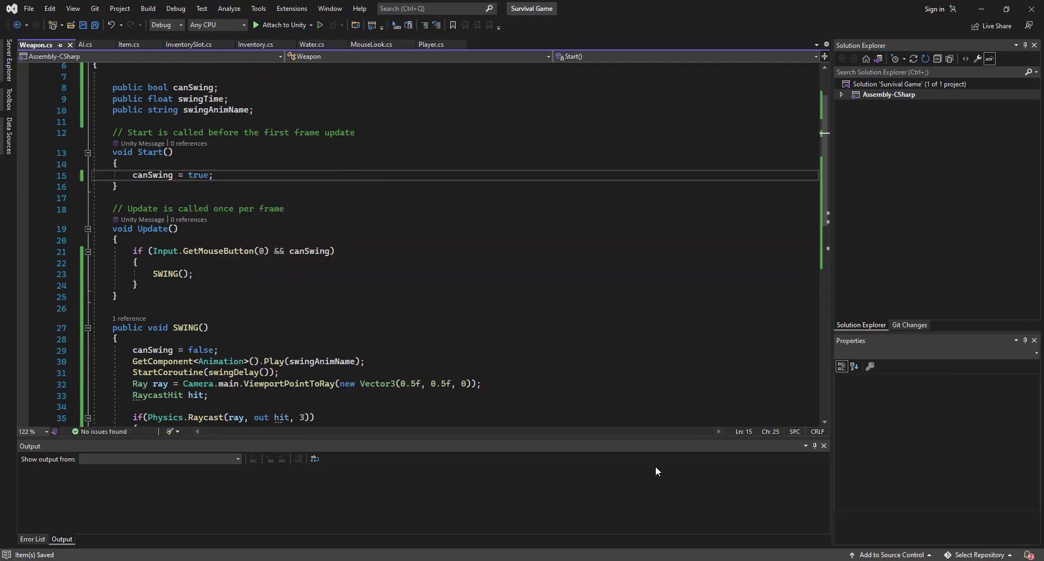
{"action": "key", "text": "alt+Tab"}
{"action": "left_click", "coordinate": [493, 37]}
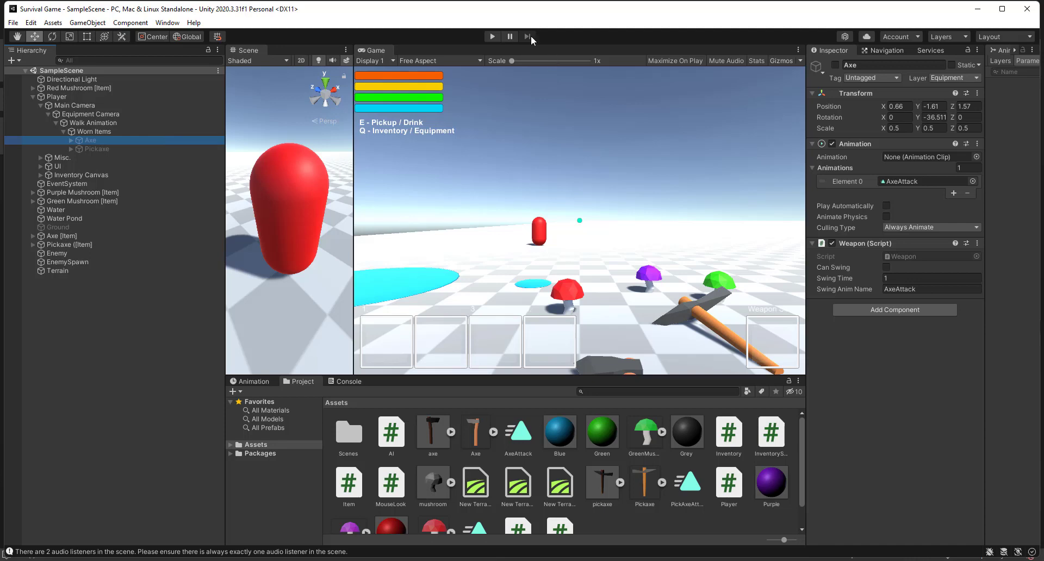
Step: In Play mode, equip and swing the axe, then try an Axe Swing Time of 0.75
{"action": "left_click", "coordinate": [493, 36]}
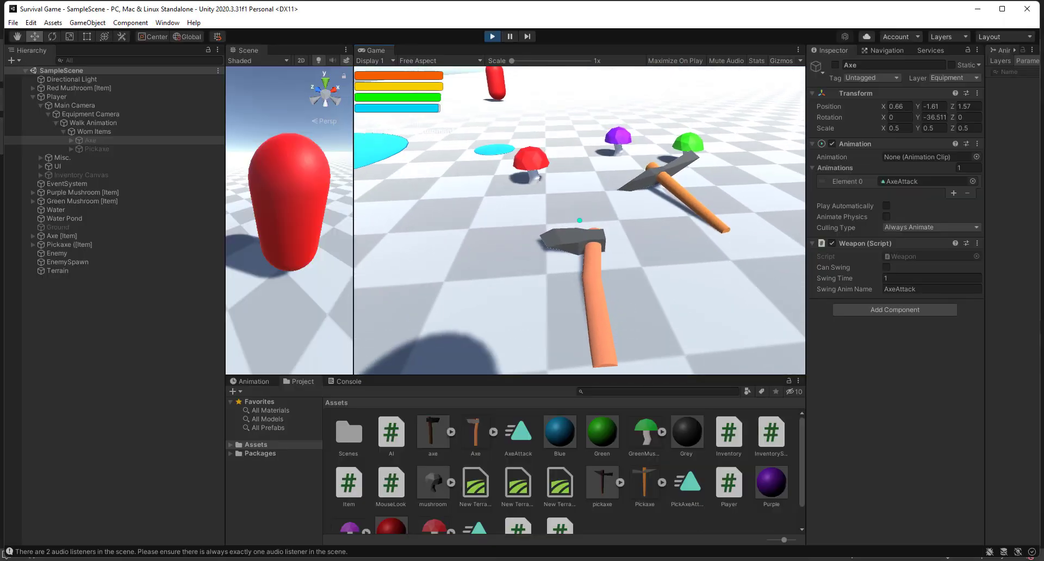
{"action": "key", "text": "e"}
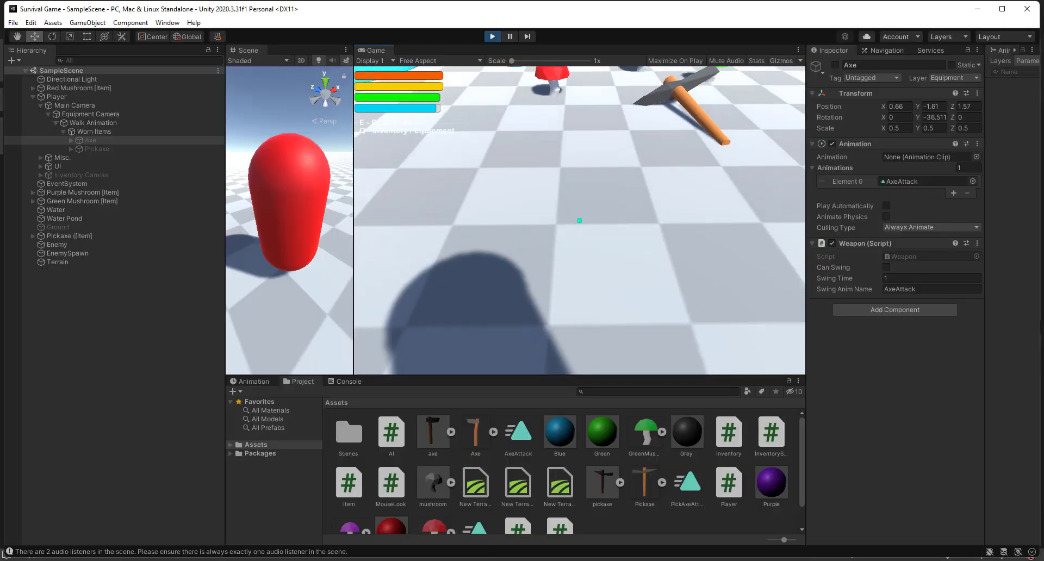
{"action": "key", "text": "q"}
{"action": "left_click", "coordinate": [386, 341]}
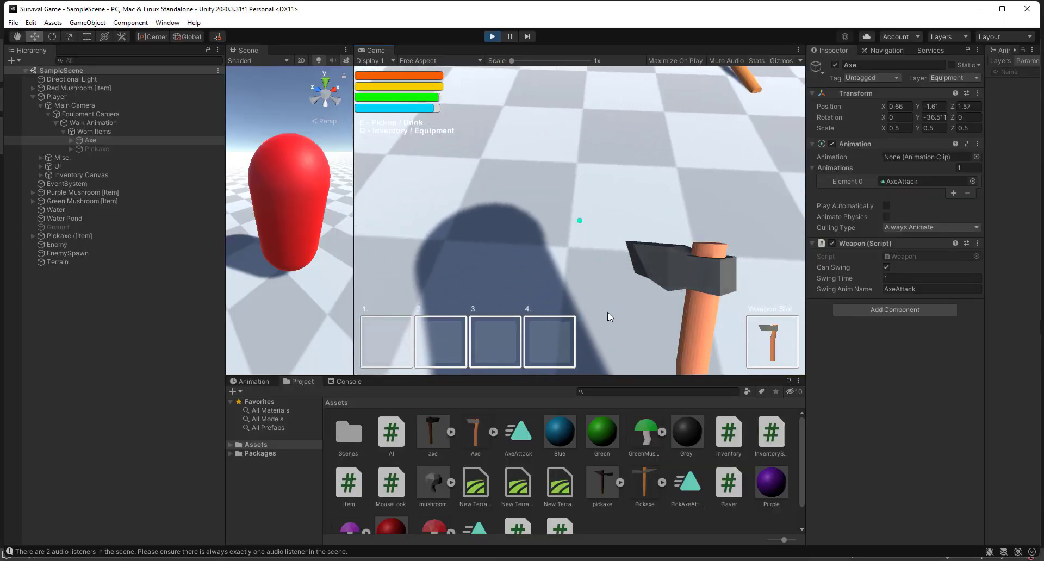
{"action": "left_click", "coordinate": [683, 241]}
{"action": "left_click", "coordinate": [684, 242]}
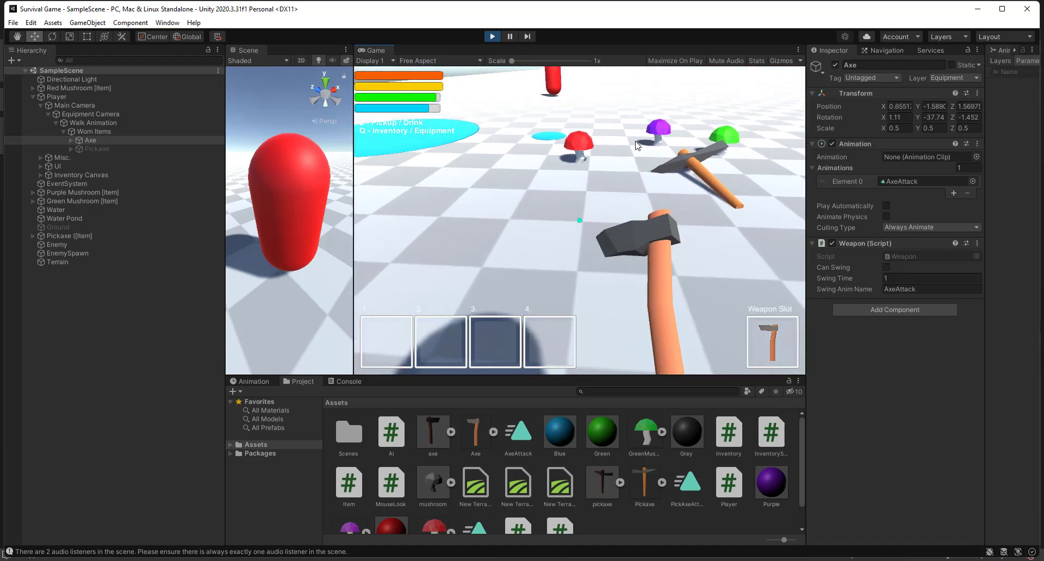
{"action": "left_click", "coordinate": [883, 278]}
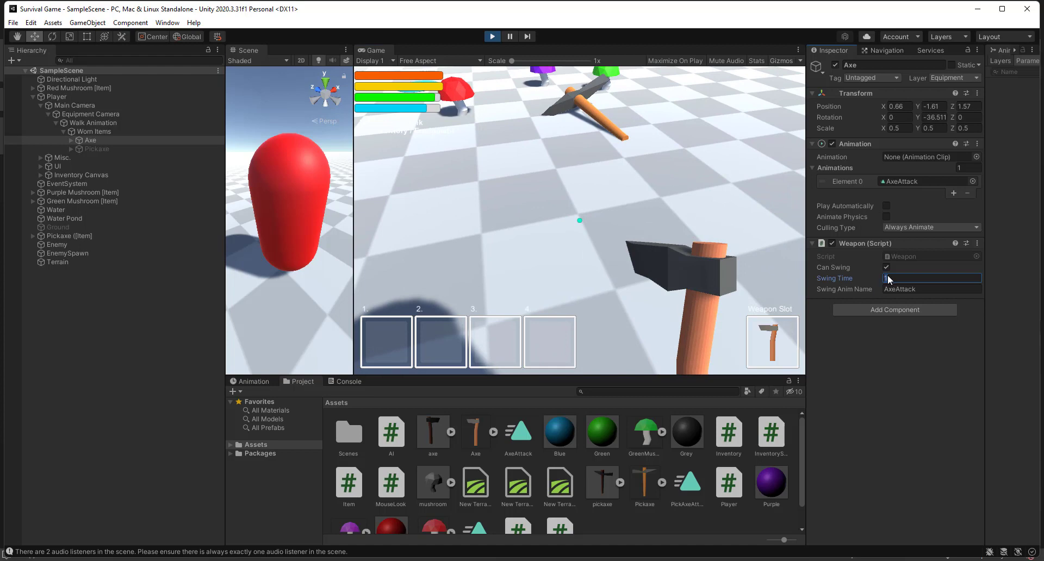
{"action": "type", "text": ".75"}
{"action": "left_click", "coordinate": [722, 231]}
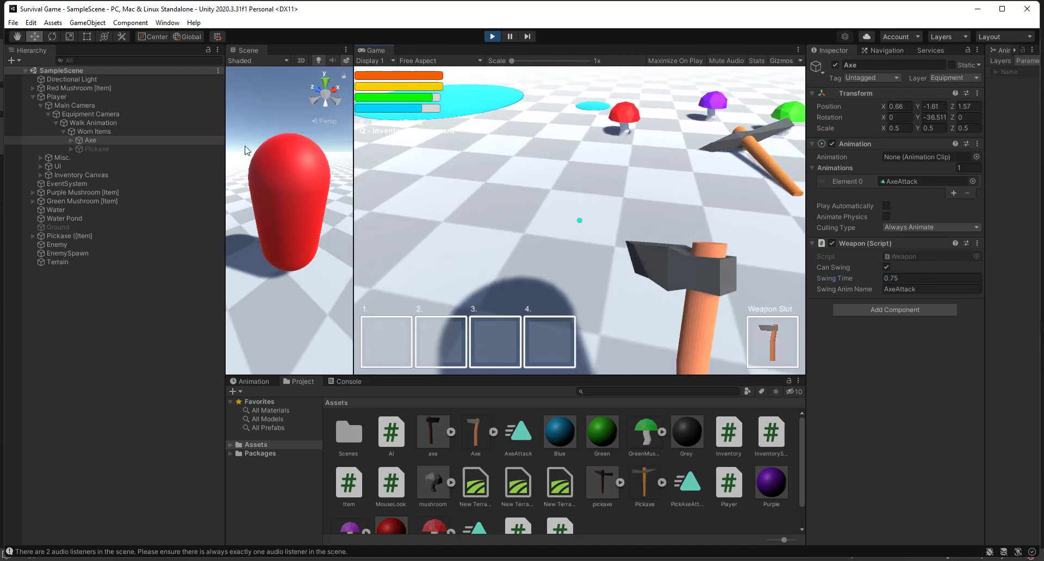
Step: Pick up and swing the pickaxe, try a Swing Time of 0.8, then stop the game
{"action": "left_click", "coordinate": [211, 149]}
{"action": "left_click", "coordinate": [544, 181]}
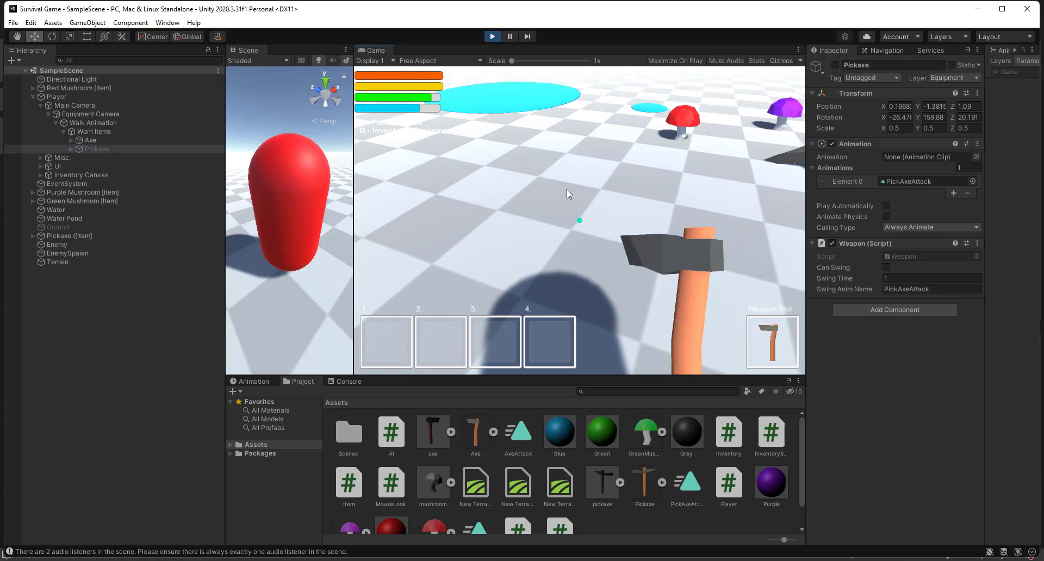
{"action": "key", "text": "e"}
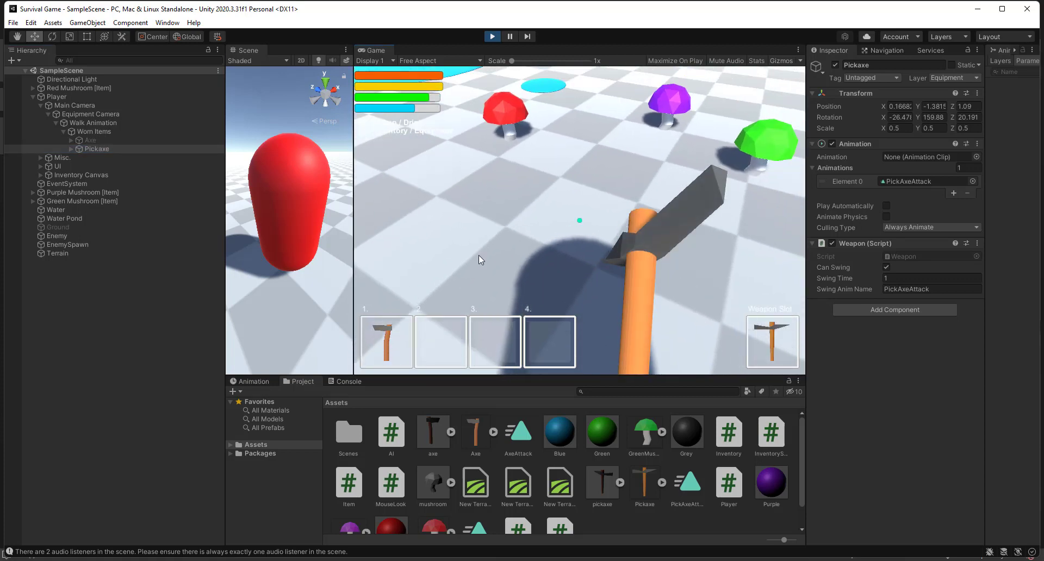
{"action": "left_click", "coordinate": [478, 254]}
{"action": "left_click", "coordinate": [478, 254]}
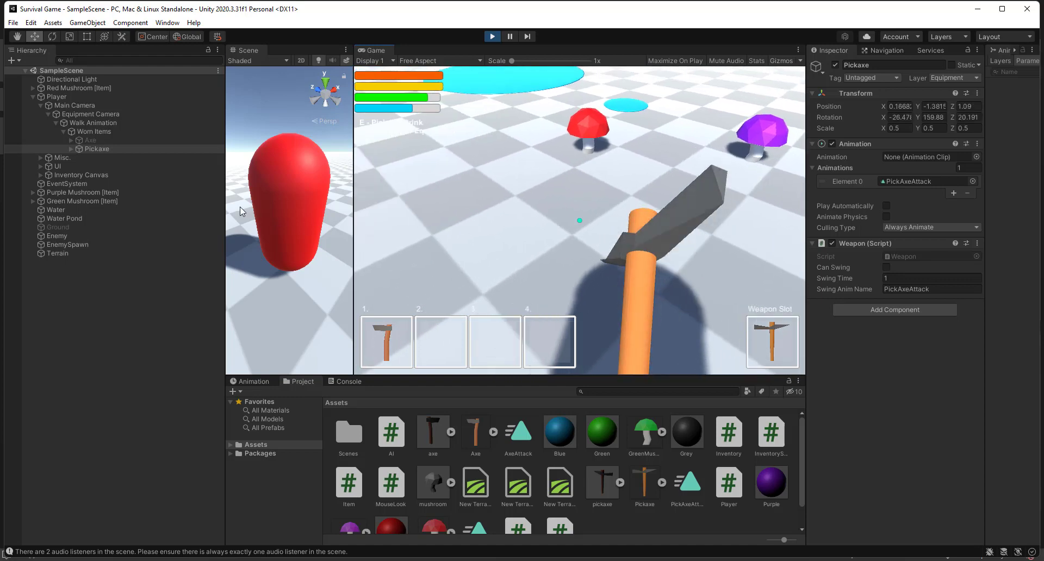
{"action": "left_click", "coordinate": [944, 278]}
{"action": "key", "text": "BackSpace"}
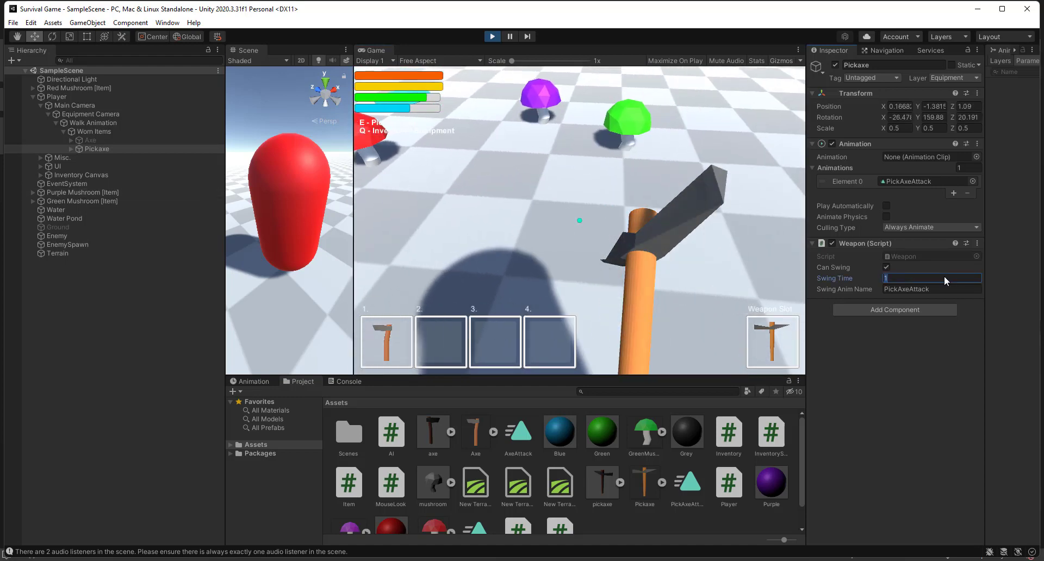
{"action": "type", "text": "0.8"}
{"action": "left_click", "coordinate": [666, 268]}
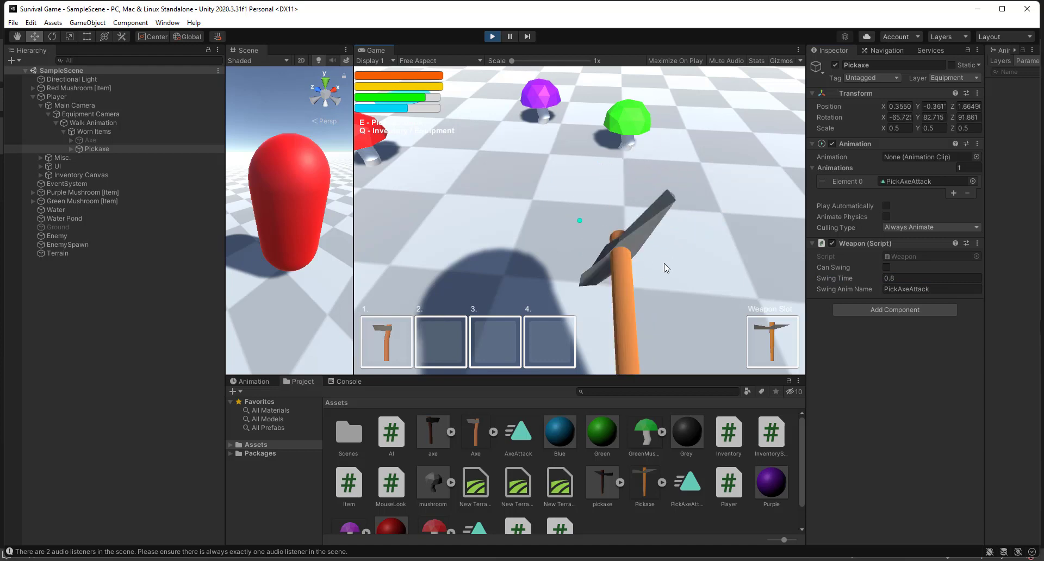
{"action": "left_click", "coordinate": [492, 37]}
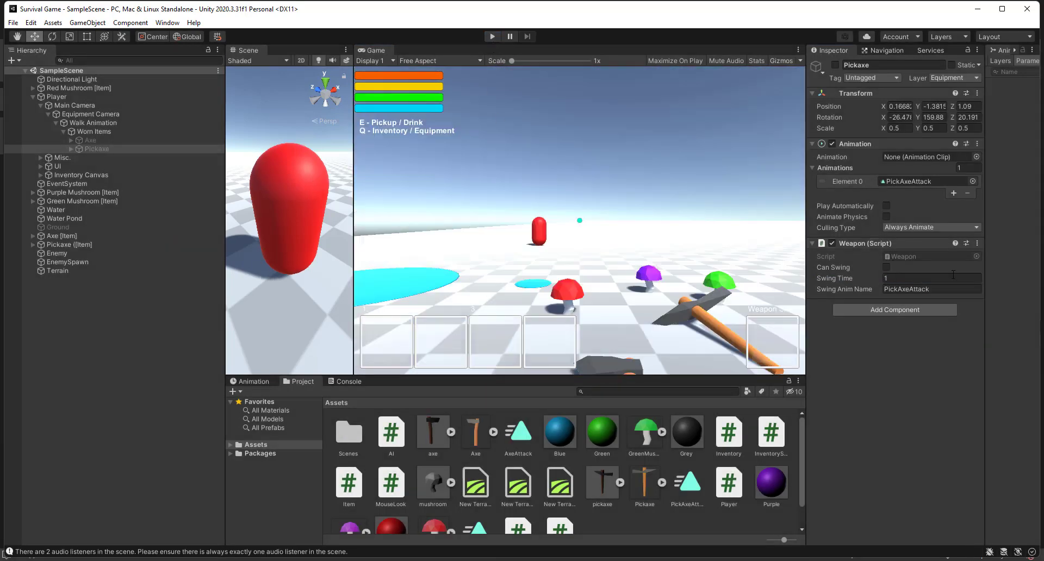
Step: Re-enter the Pickaxe and Axe Swing Time values, with the Axe at 0.75, and save the scene
{"action": "left_click", "coordinate": [933, 276]}
{"action": "type", "text": "0.8"}
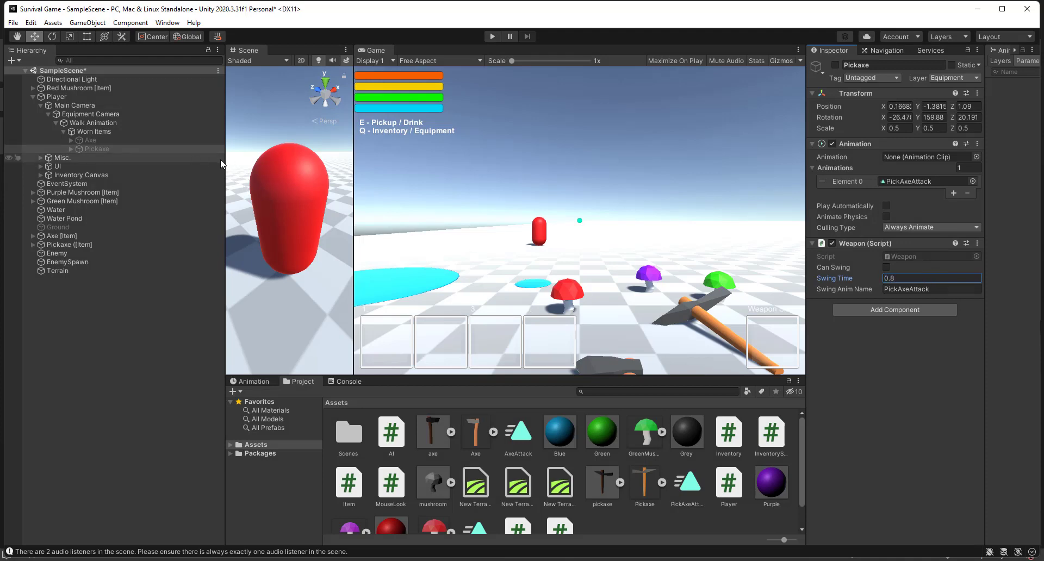
{"action": "left_click", "coordinate": [200, 140]}
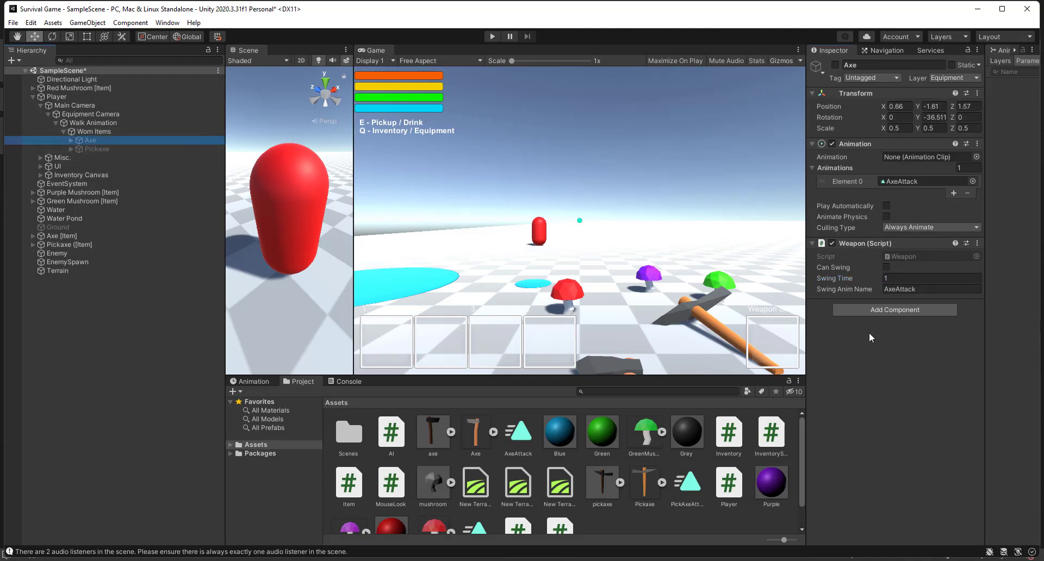
{"action": "left_click", "coordinate": [898, 278]}
{"action": "type", "text": "0.75"}
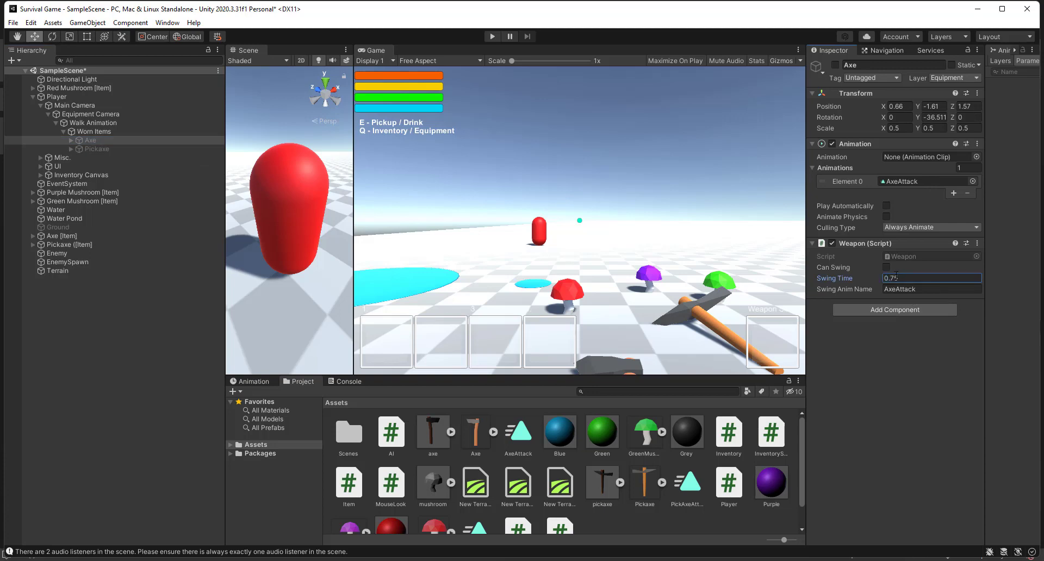
{"action": "key", "text": "ctrl+s"}
Step: Play-test walking to and equipping the axe, swing it at the red enemy, then stop
{"action": "left_click", "coordinate": [493, 37]}
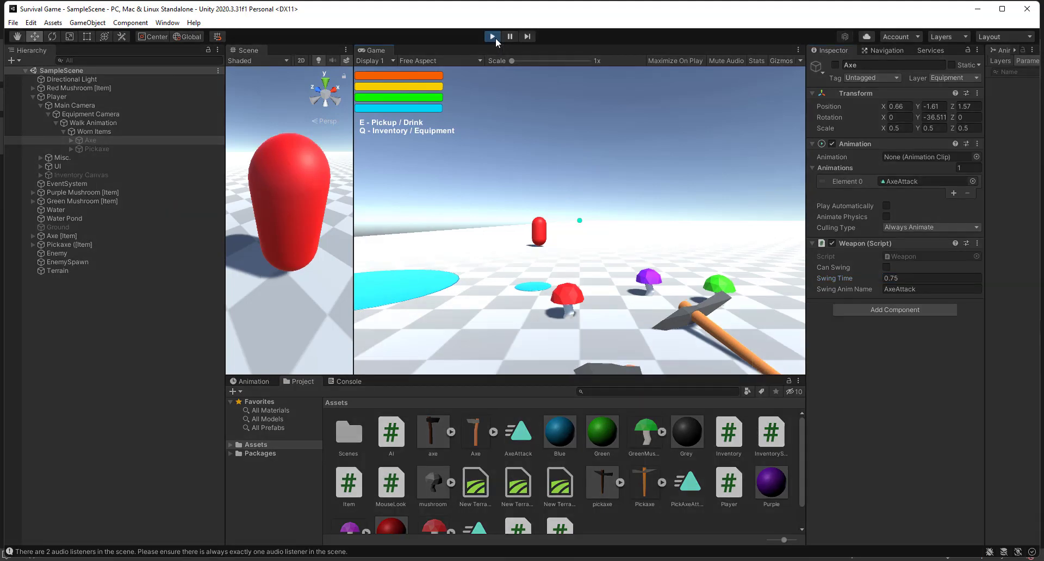
{"action": "key", "text": "w"}
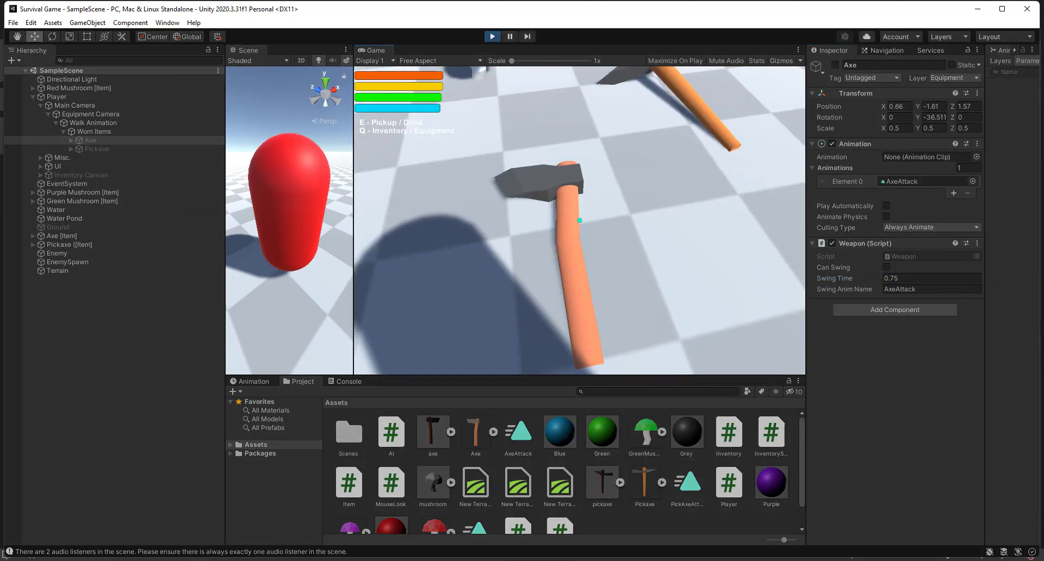
{"action": "key", "text": "w"}
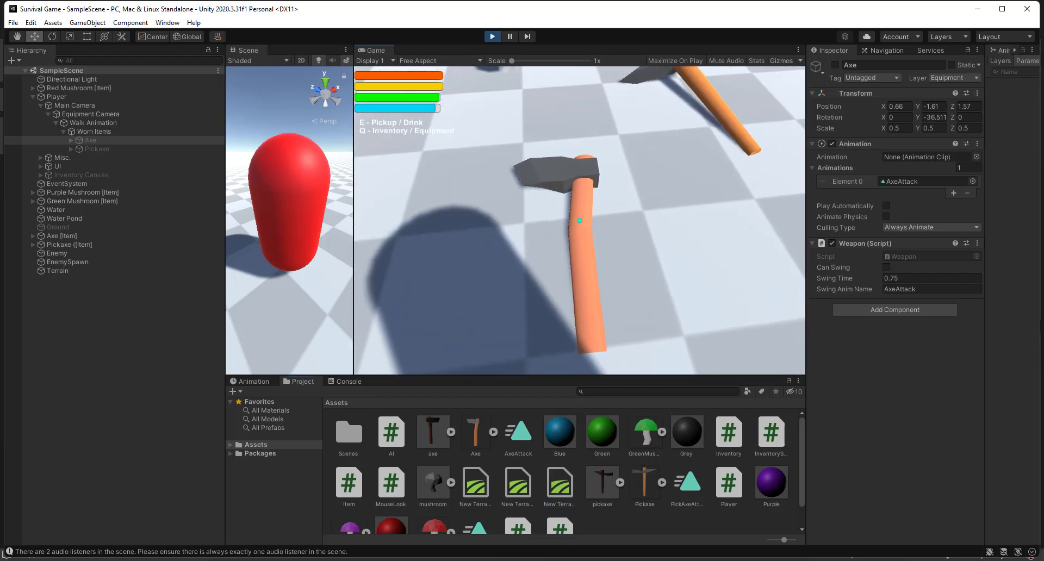
{"action": "key", "text": "e"}
{"action": "key", "text": "q"}
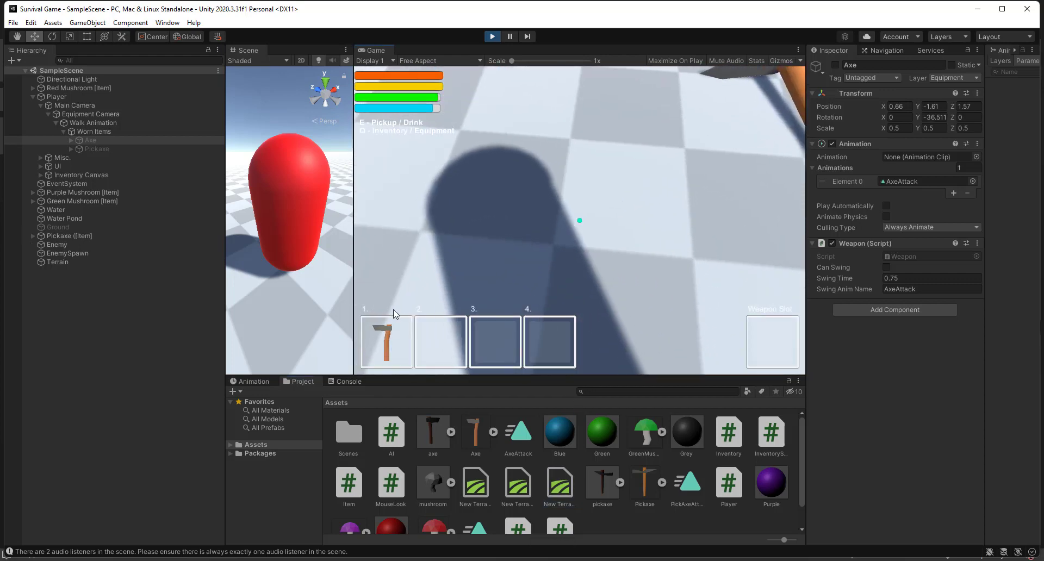
{"action": "left_click", "coordinate": [388, 340]}
{"action": "key", "text": "q"}
{"action": "left_click", "coordinate": [579, 220]}
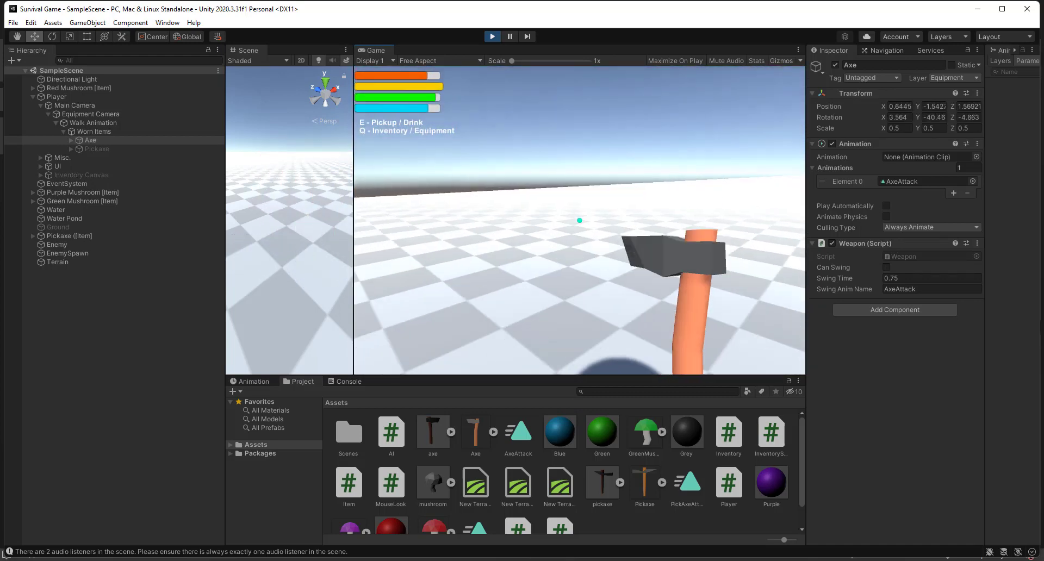
{"action": "left_click", "coordinate": [579, 220]}
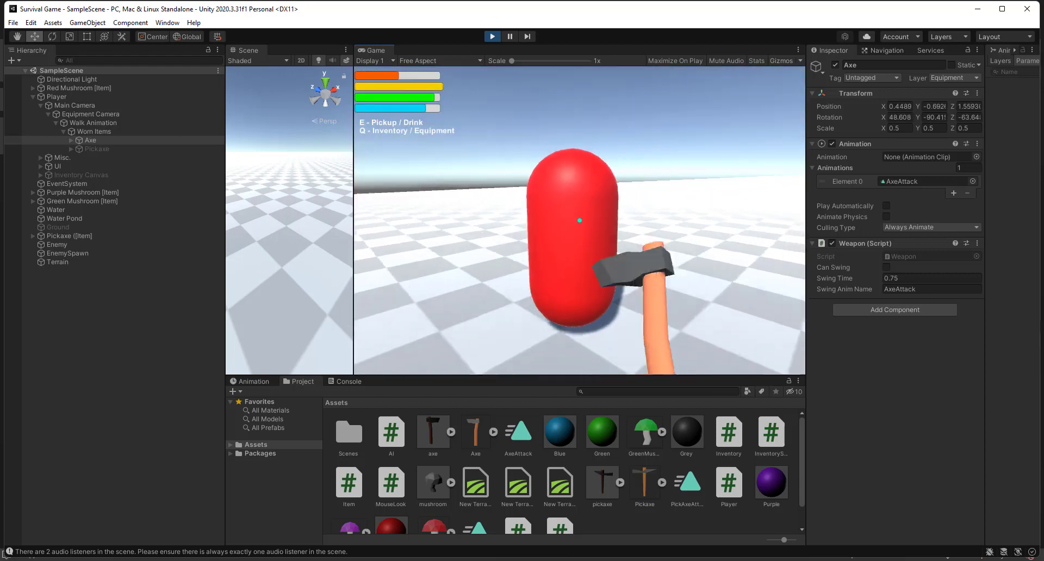
{"action": "left_click", "coordinate": [580, 220]}
{"action": "key", "text": "ctrl+p"}
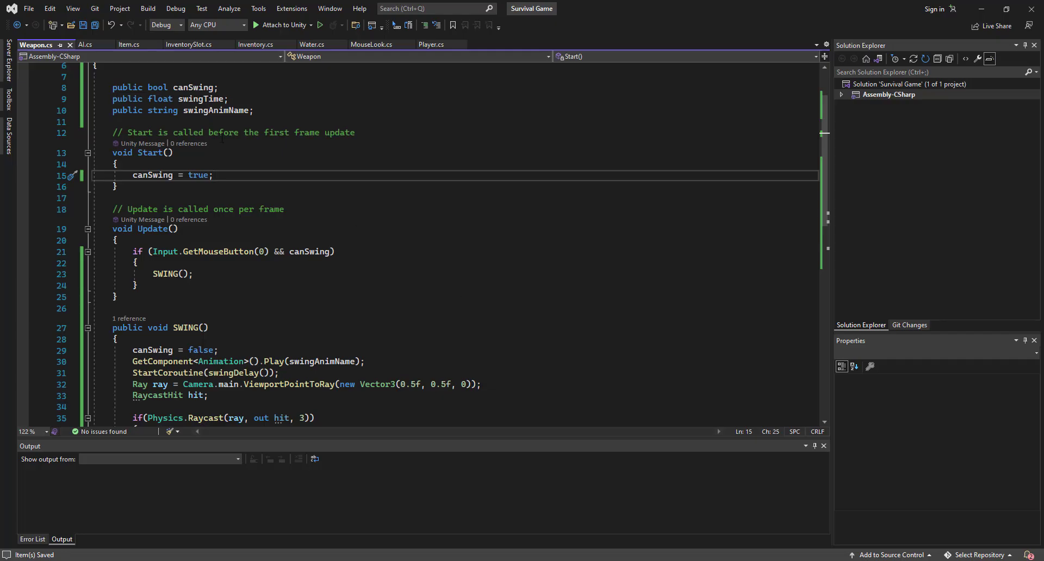
Step: Start a new line 37 statement in the raycast-hit block, discarding a mistaken hit.GetHashCode completion
{"action": "scroll", "coordinate": [220, 158], "scroll_direction": "down", "scroll_amount": 5}
{"action": "left_click", "coordinate": [206, 261]}
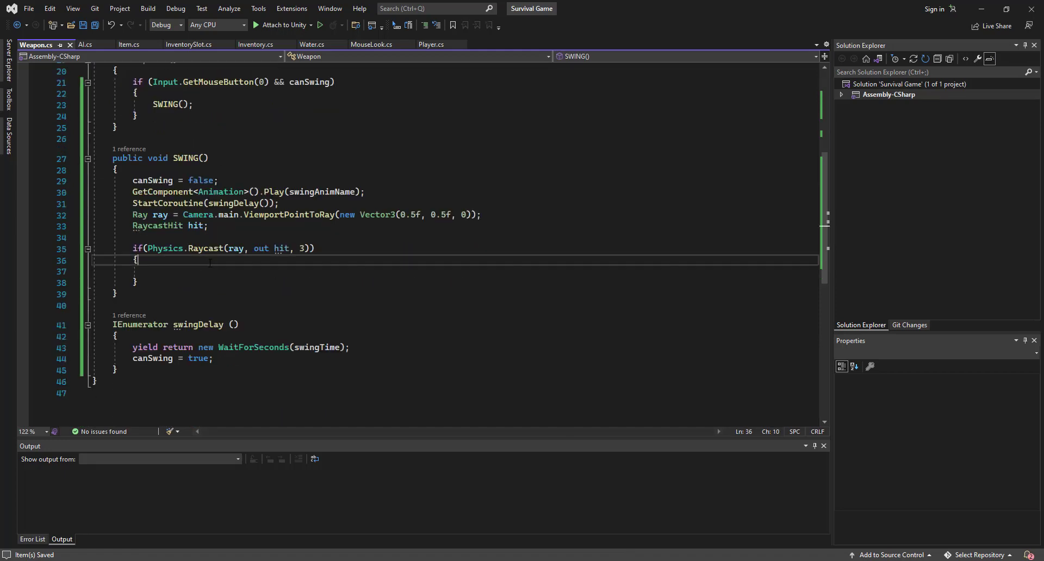
{"action": "left_click", "coordinate": [206, 268]}
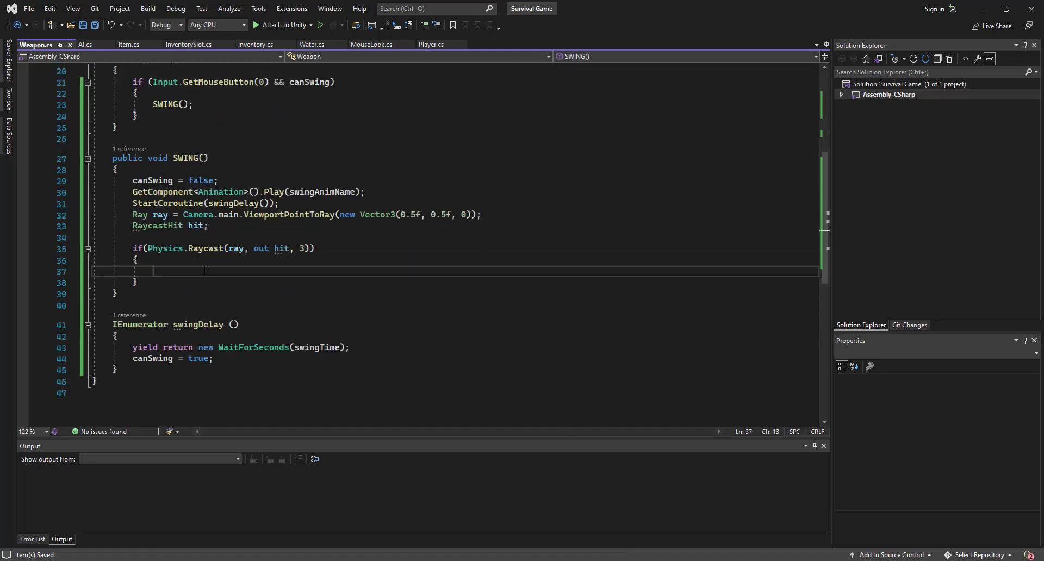
{"action": "type", "text": "hit.GetH"}
{"action": "key", "text": "Tab"}
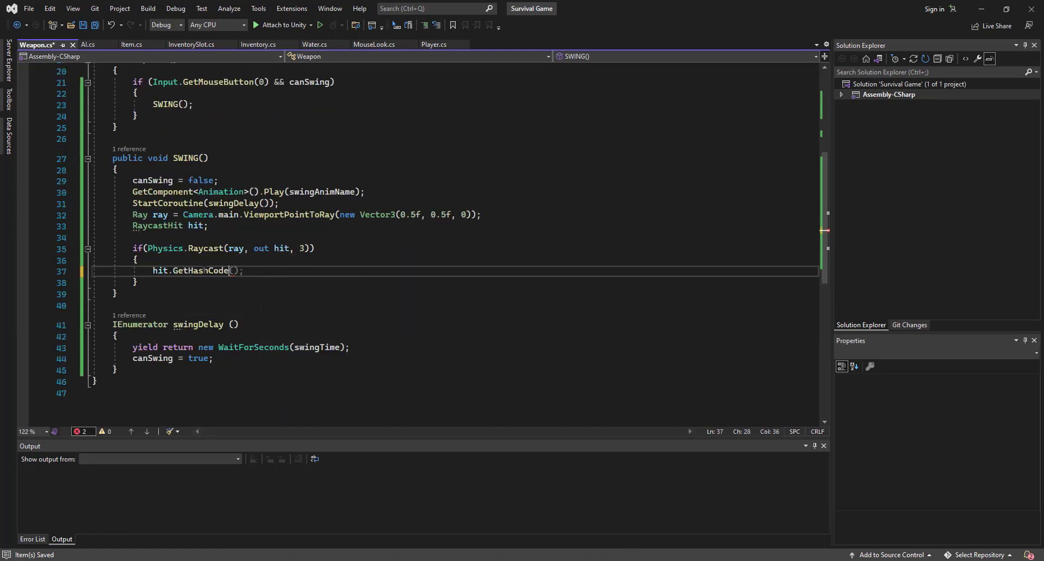
{"action": "double_click", "coordinate": [204, 270]}
{"action": "type", "text": "GetC"}
{"action": "type", "text": "gas"}
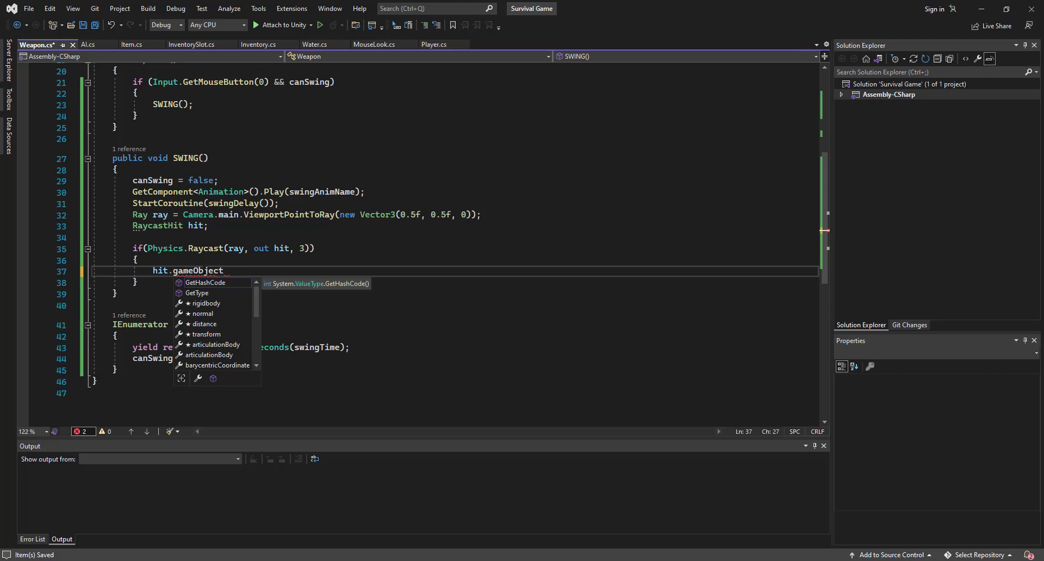
{"action": "key", "text": "Escape"}
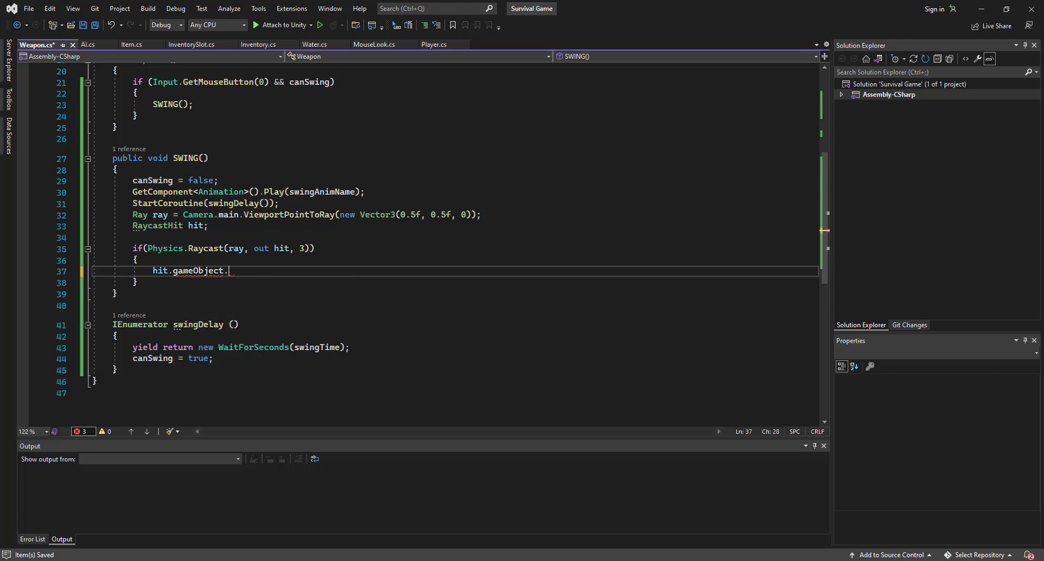
{"action": "key", "text": "BackSpace"}
{"action": "key", "text": "BackSpace"}
{"action": "key", "text": "BackSpace"}
Step: Type hit.transform.gameObject.GetComponent<AI>(). using IntelliSense completions
{"action": "type", "text": "."}
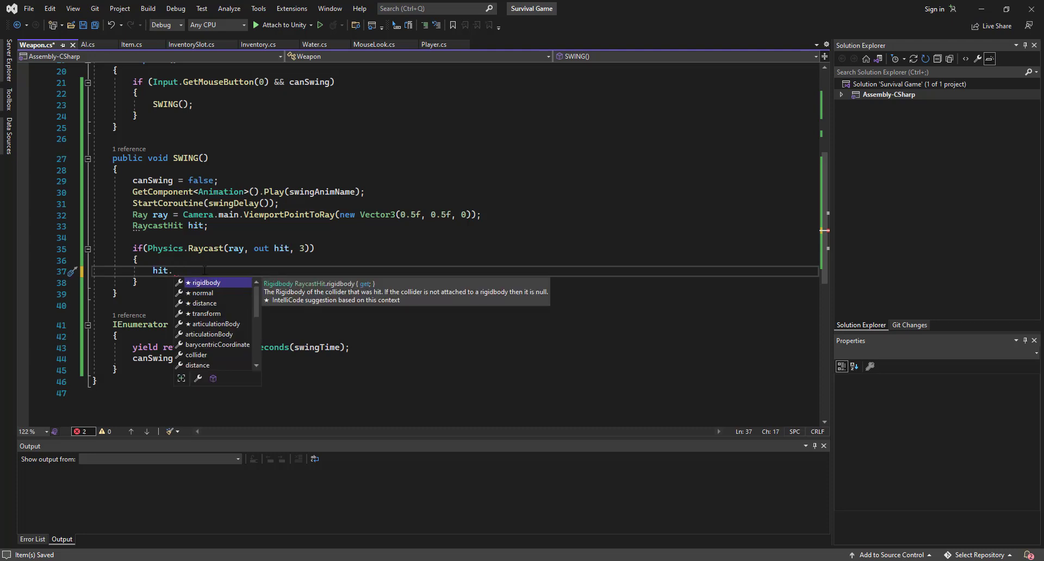
{"action": "type", "text": "transform"}
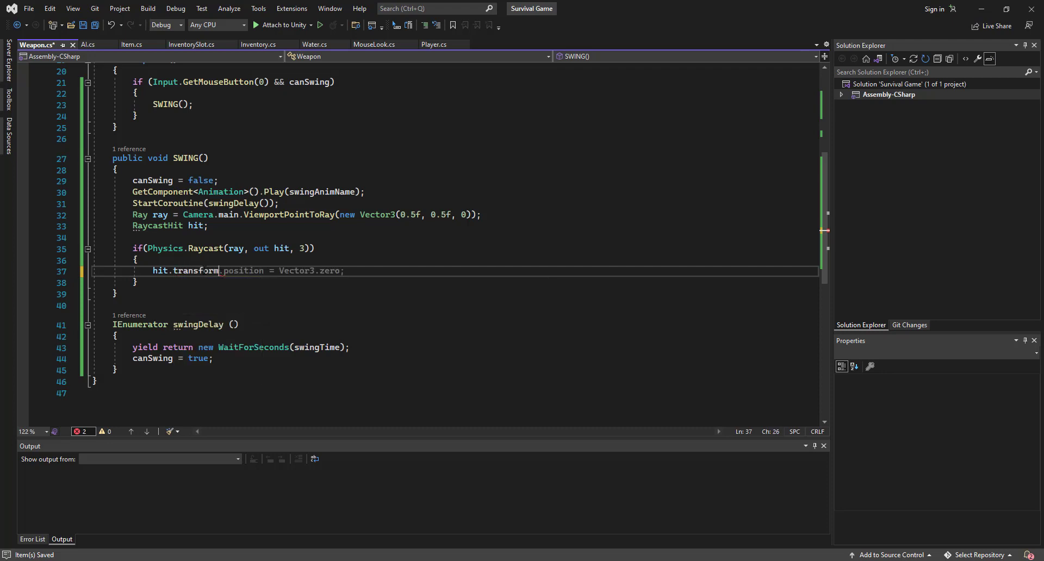
{"action": "type", "text": ".gam"}
{"action": "key", "text": "Tab"}
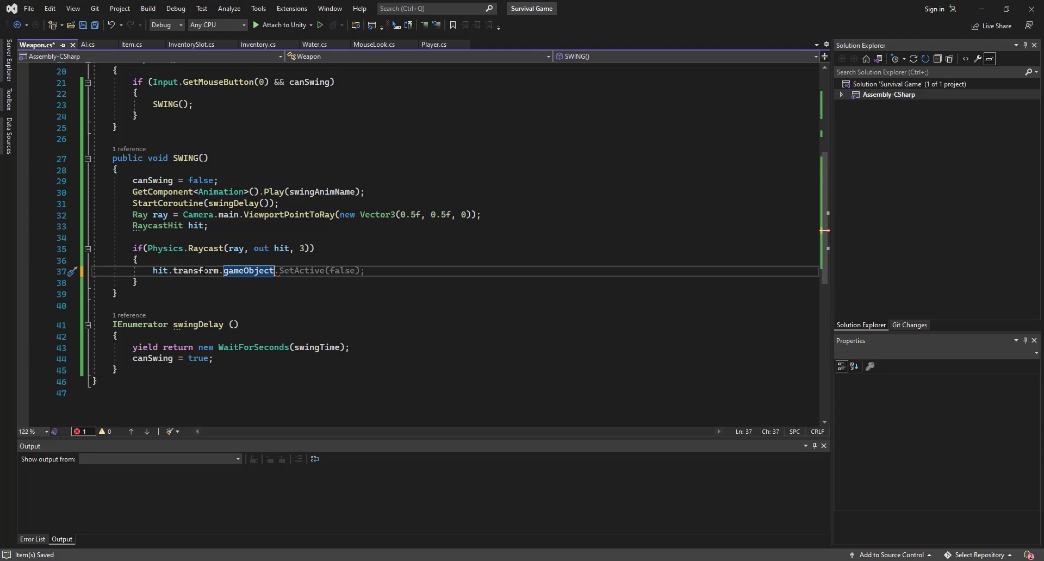
{"action": "type", "text": ".GetC"}
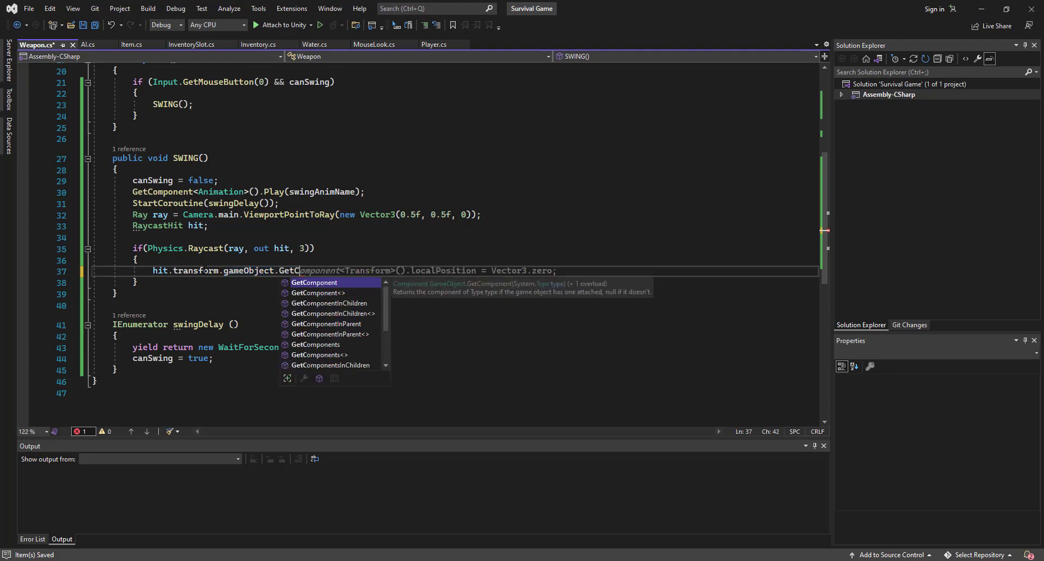
{"action": "key", "text": "Tab"}
{"action": "type", "text": "<"}
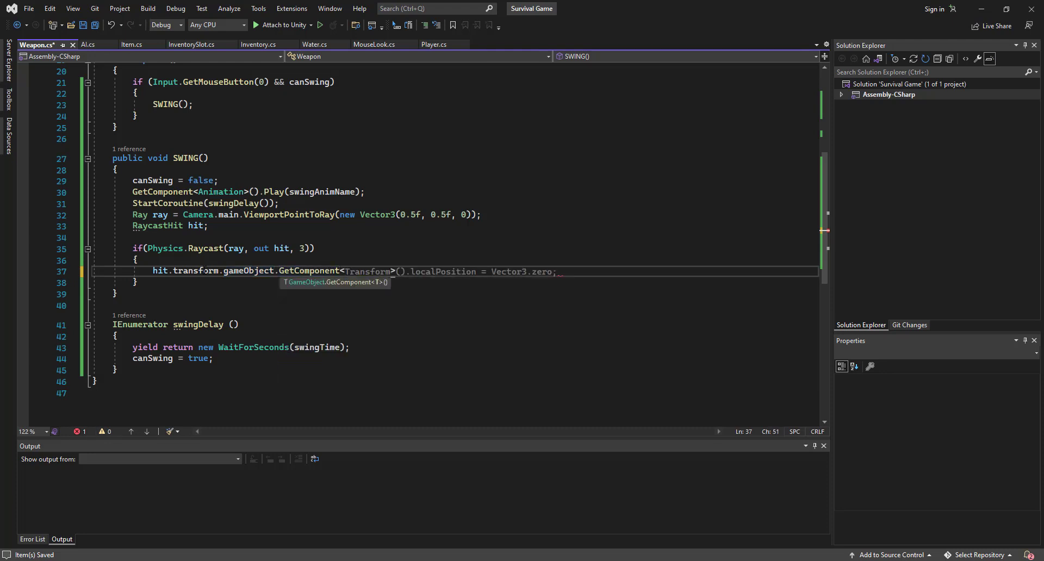
{"action": "type", "text": "AI>("}
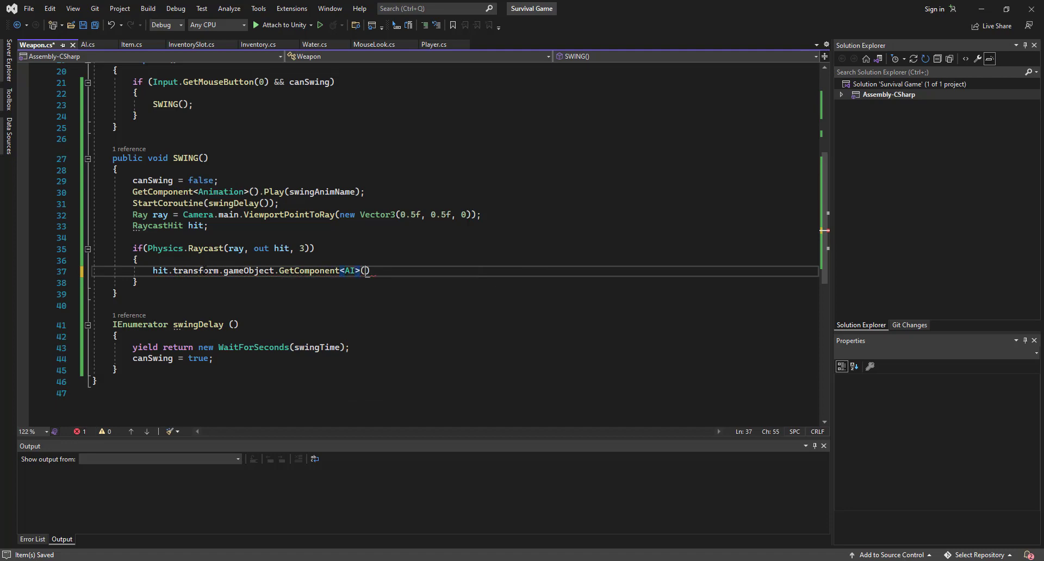
{"action": "type", "text": ")."}
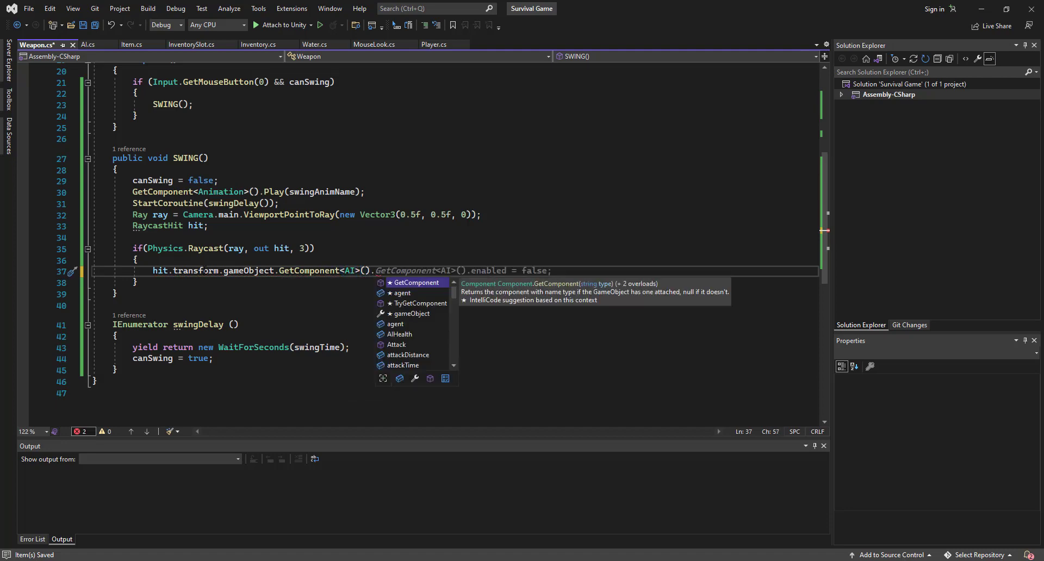
Step: In AI.cs, below the attackDelay coroutine, declare public void damage(int dmg)
{"action": "left_click", "coordinate": [86, 45]}
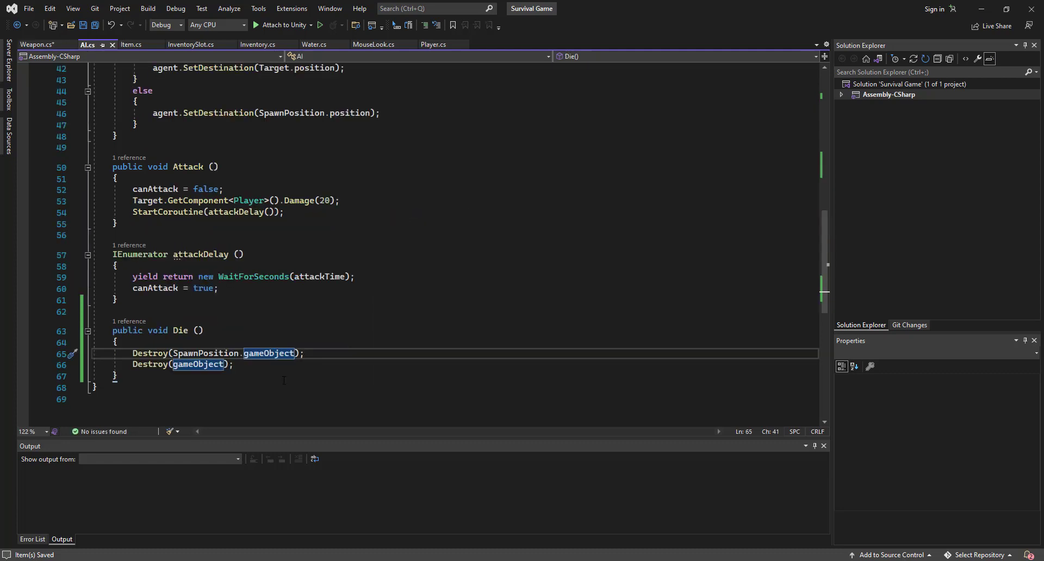
{"action": "left_click", "coordinate": [150, 301]}
{"action": "key", "text": "Return"}
{"action": "key", "text": "Return"}
{"action": "type", "text": "publci"}
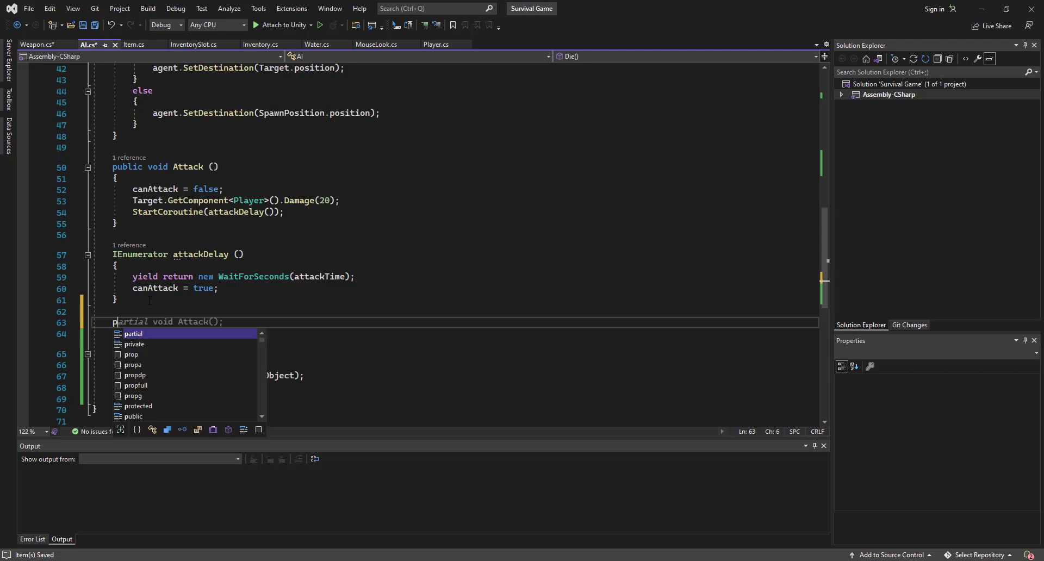
{"action": "key", "text": "BackSpace"}
{"action": "key", "text": "BackSpace"}
{"action": "type", "text": "ic"}
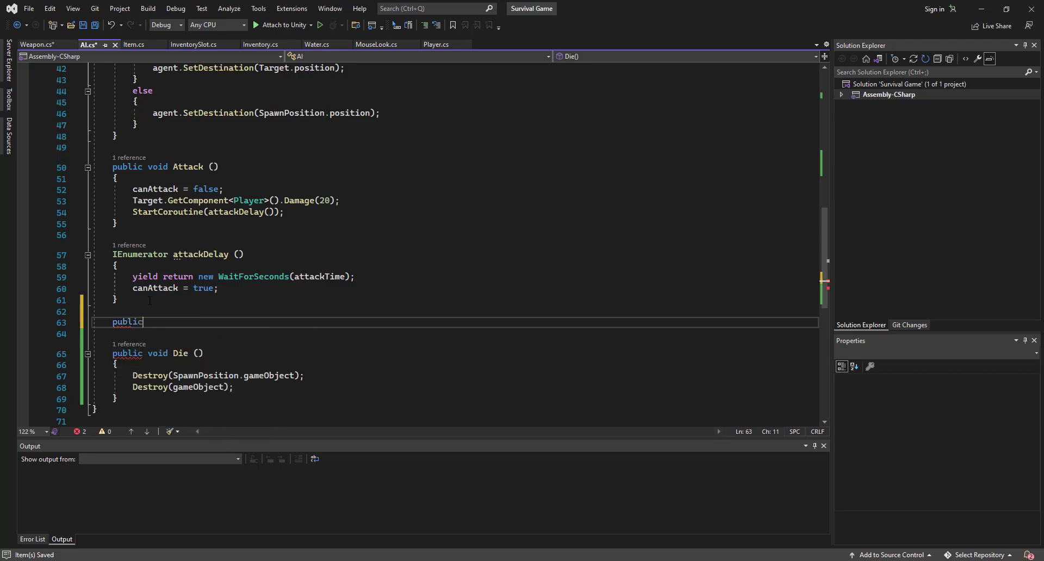
{"action": "type", "text": " void dam"}
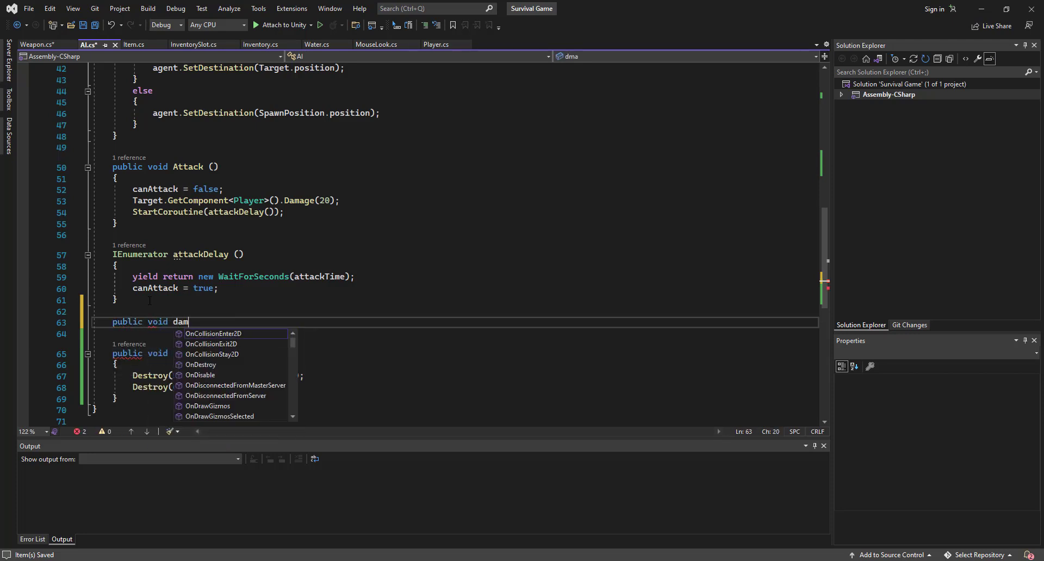
{"action": "type", "text": "age ("}
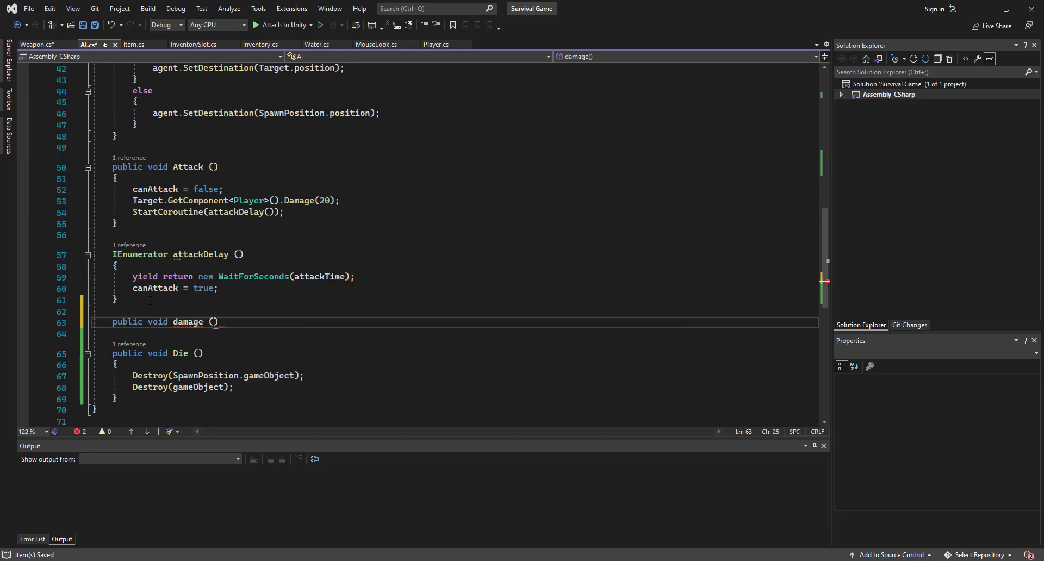
{"action": "type", "text": "int damag"}
{"action": "key", "text": "BackSpace"}
{"action": "key", "text": "BackSpace"}
{"action": "key", "text": "BackSpace"}
{"action": "type", "text": "mg"}
Step: Give damage a body that subtracts dmg from AIHealth, and save AI.cs
{"action": "key", "text": "Return"}
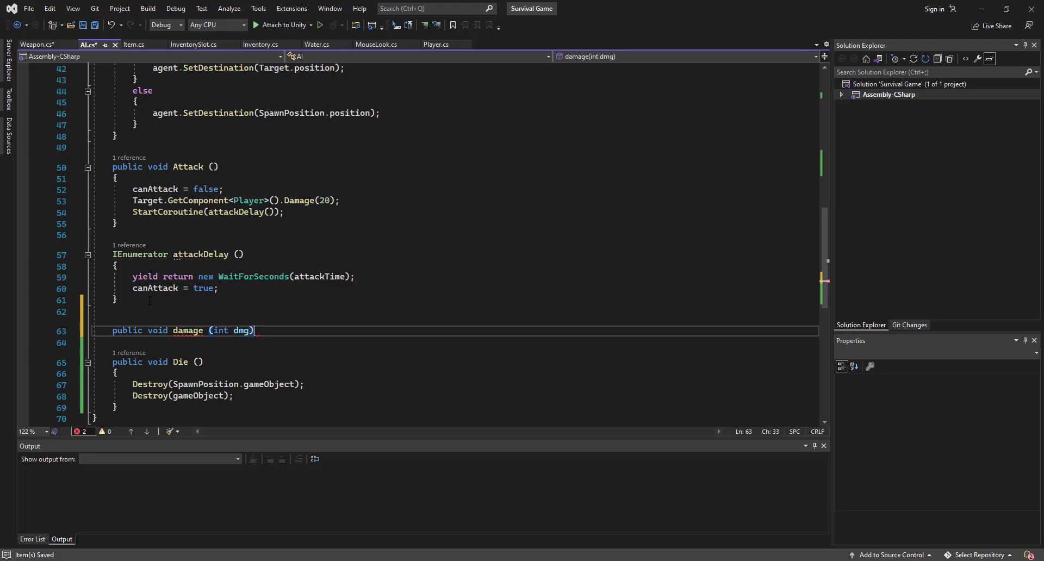
{"action": "type", "text": "{"}
{"action": "key", "text": "Return"}
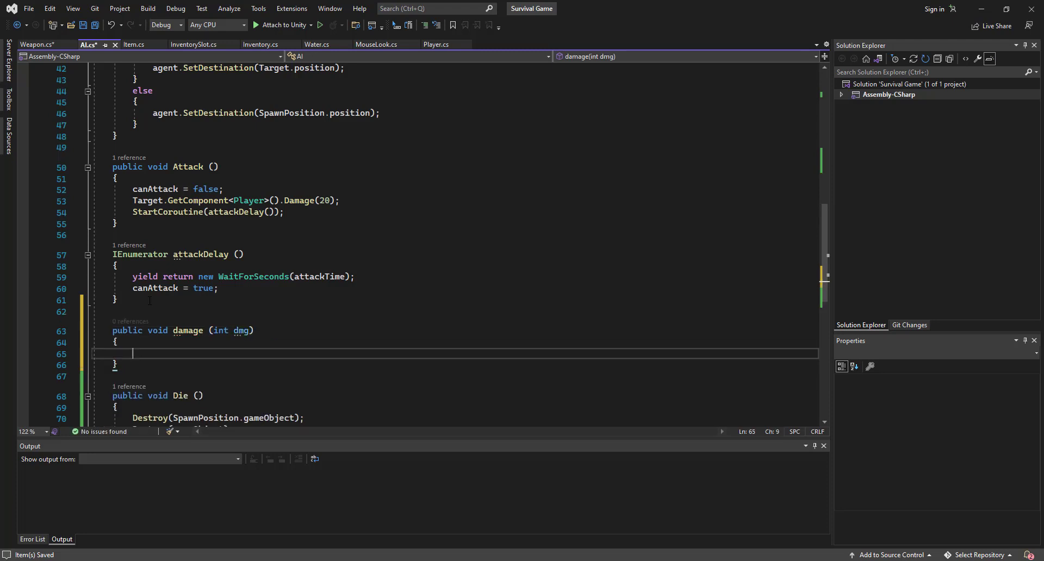
{"action": "type", "text": "AIHeal"}
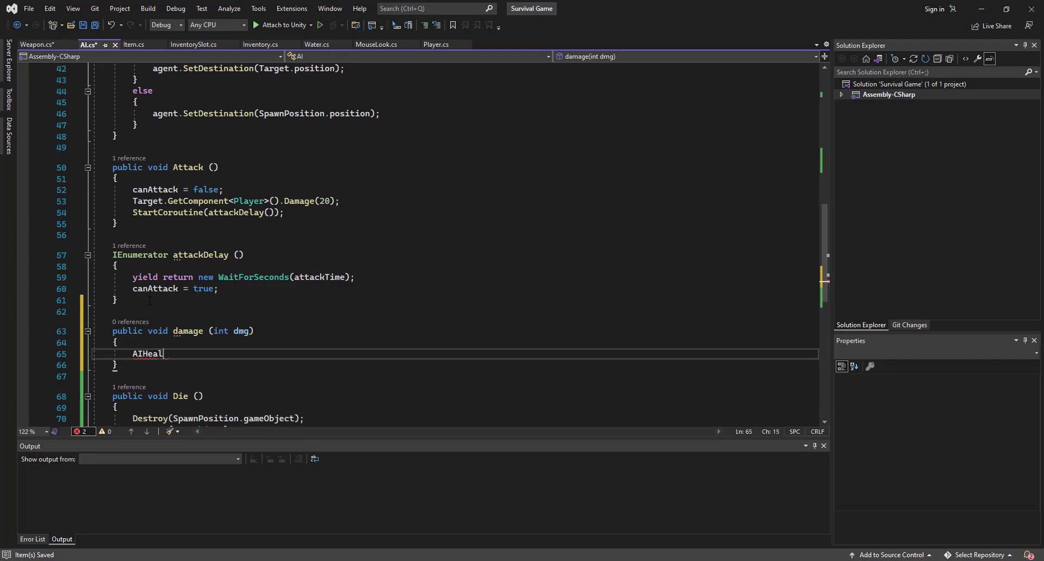
{"action": "type", "text": "dmg;"}
{"action": "key", "text": "ctrl+s"}
Step: Add a public int damage field to the Weapon class and save Weapon.cs
{"action": "left_click", "coordinate": [37, 44]}
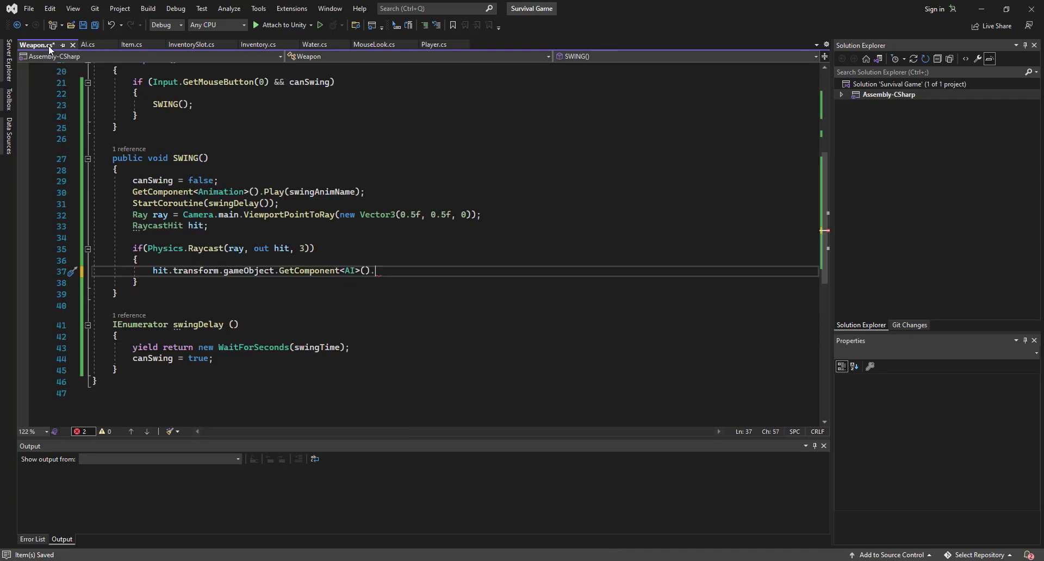
{"action": "scroll", "coordinate": [235, 149], "scroll_direction": "up", "scroll_amount": 5}
{"action": "scroll", "coordinate": [235, 149], "scroll_direction": "up", "scroll_amount": 2}
{"action": "left_click", "coordinate": [218, 144]}
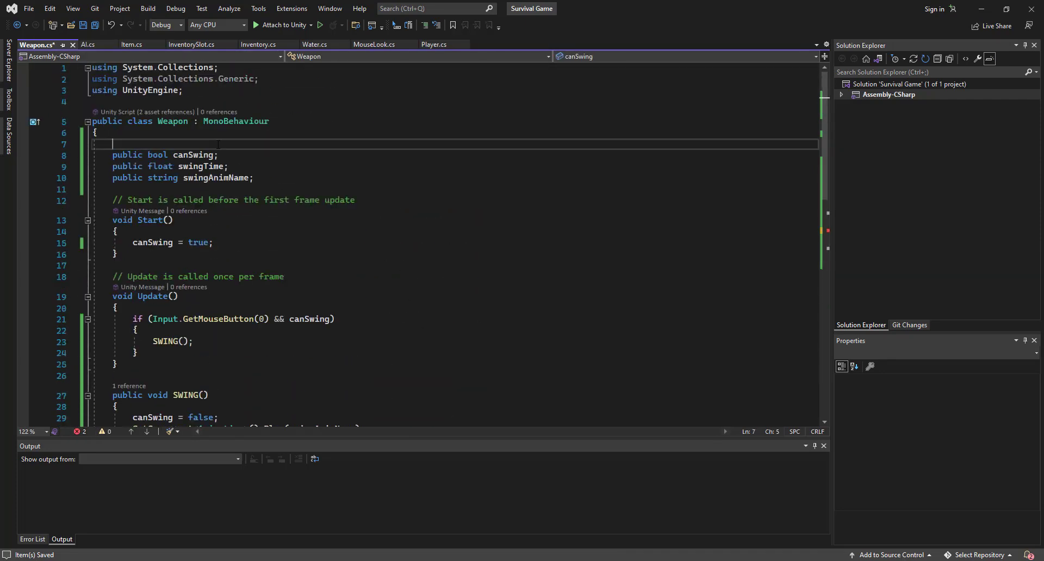
{"action": "type", "text": "public int da"}
{"action": "type", "text": "mage;"}
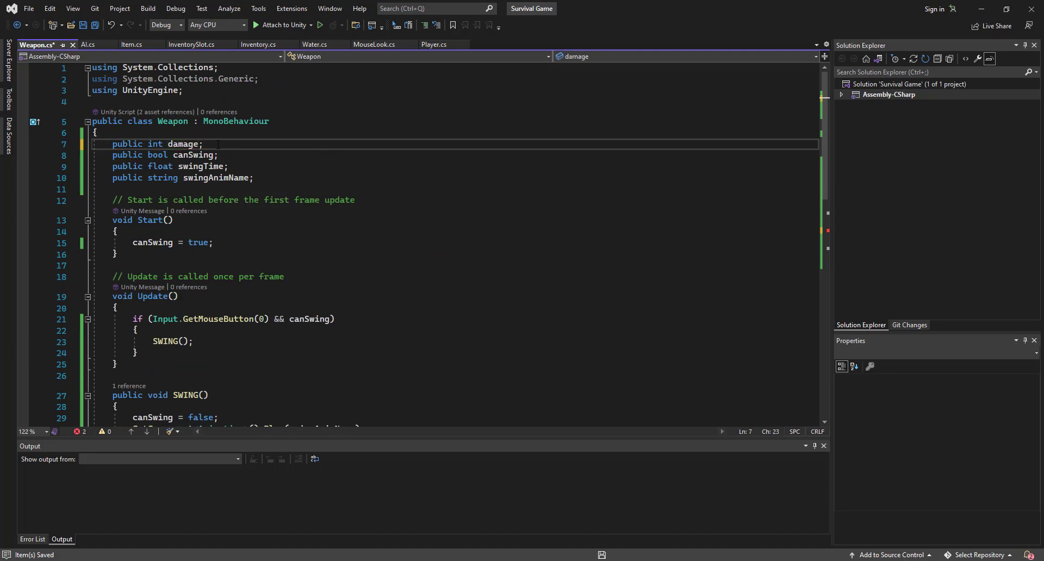
{"action": "key", "text": "ctrl+s"}
Step: Finish line 37 as GetComponent<AI>().damage(damage);, save Weapon.cs, and return to Unity
{"action": "scroll", "coordinate": [257, 265], "scroll_direction": "down", "scroll_amount": 1, "text": "ctrl"}
{"action": "scroll", "coordinate": [257, 265], "scroll_direction": "down", "scroll_amount": 4}
{"action": "scroll", "coordinate": [257, 265], "scroll_direction": "up", "scroll_amount": 1, "text": "ctrl"}
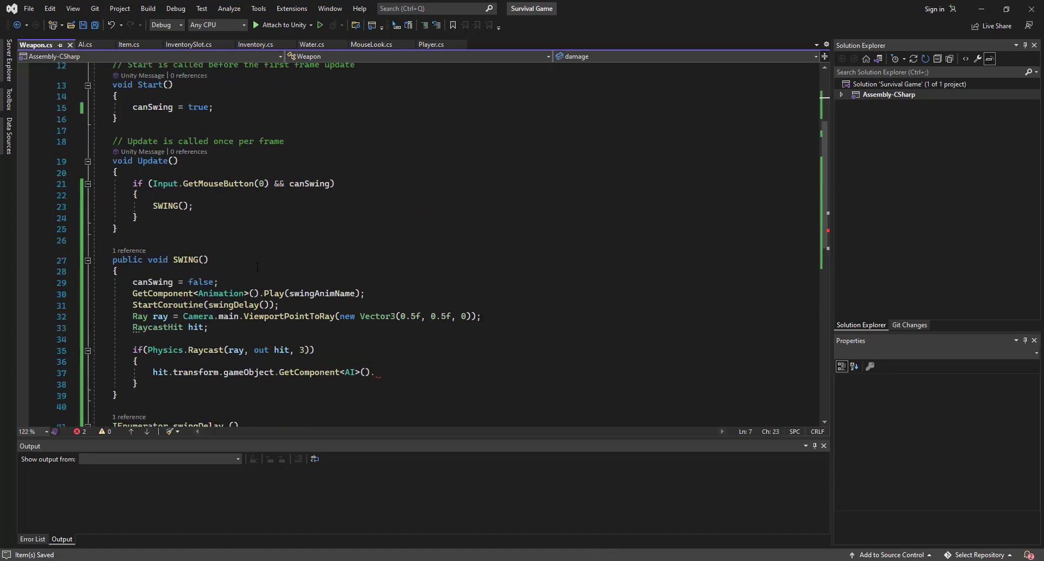
{"action": "left_click", "coordinate": [381, 371]}
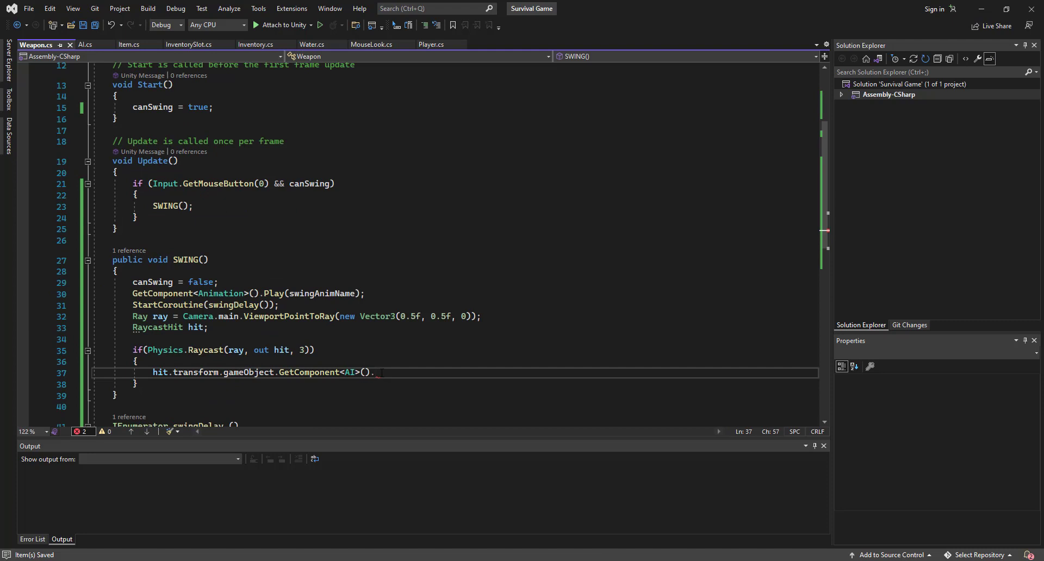
{"action": "type", "text": "damge"}
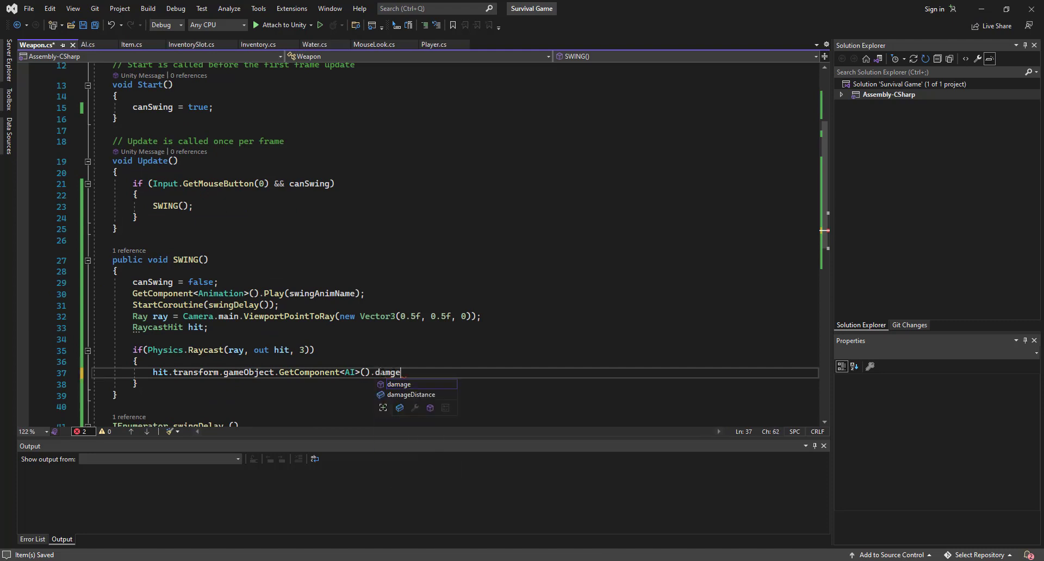
{"action": "key", "text": "Tab"}
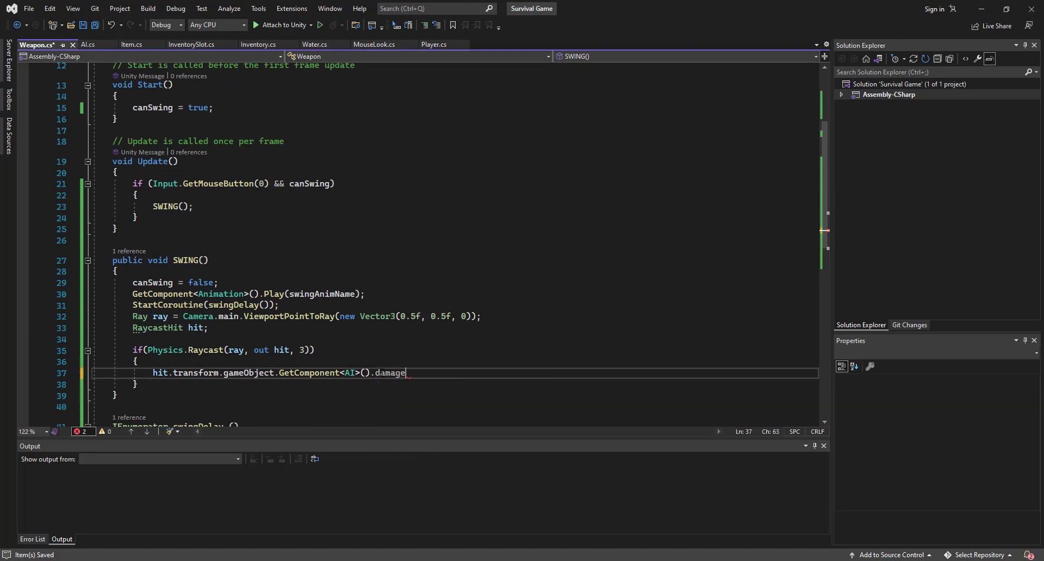
{"action": "type", "text": "(damage);"}
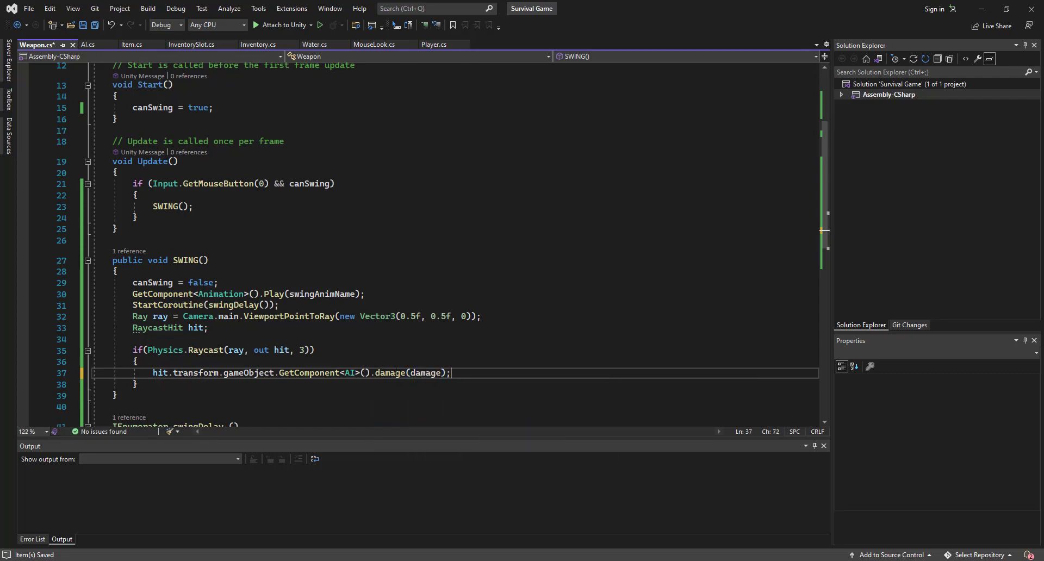
{"action": "key", "text": "ctrl+s"}
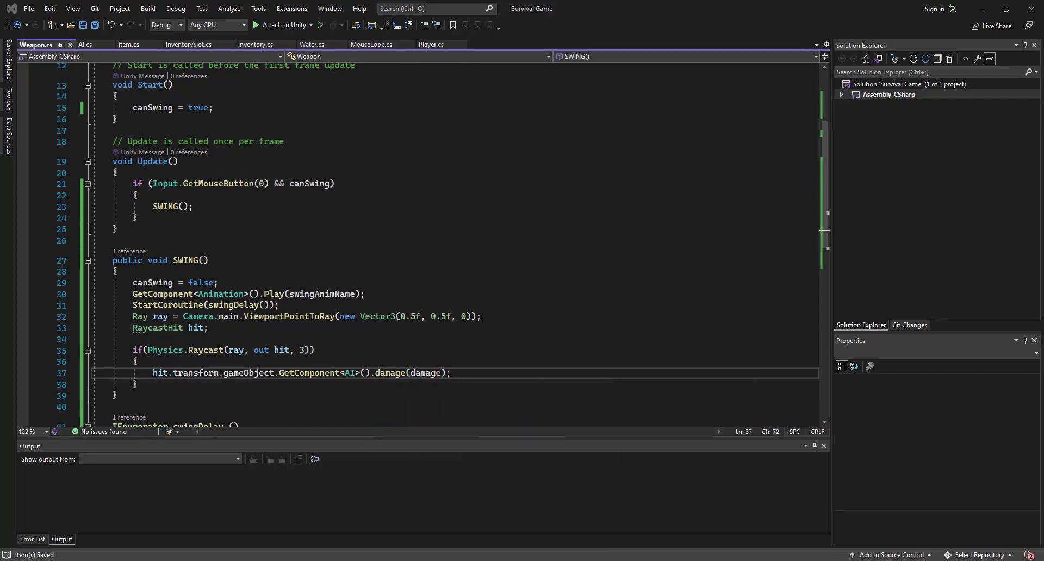
{"action": "key", "text": "alt+Tab"}
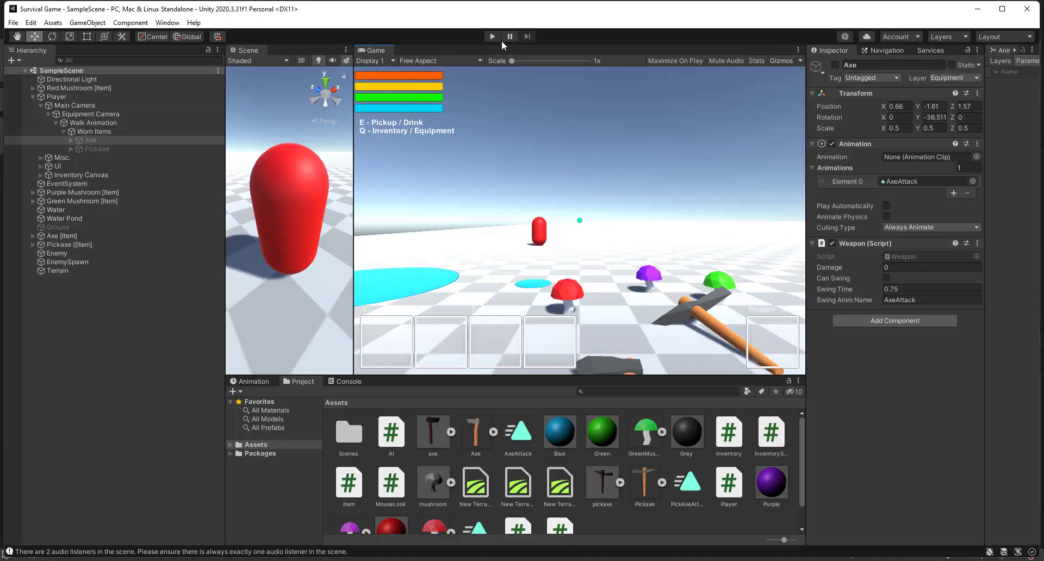
Step: Play the game, then pick up the axe and open and close the inventory
{"action": "left_click", "coordinate": [492, 36]}
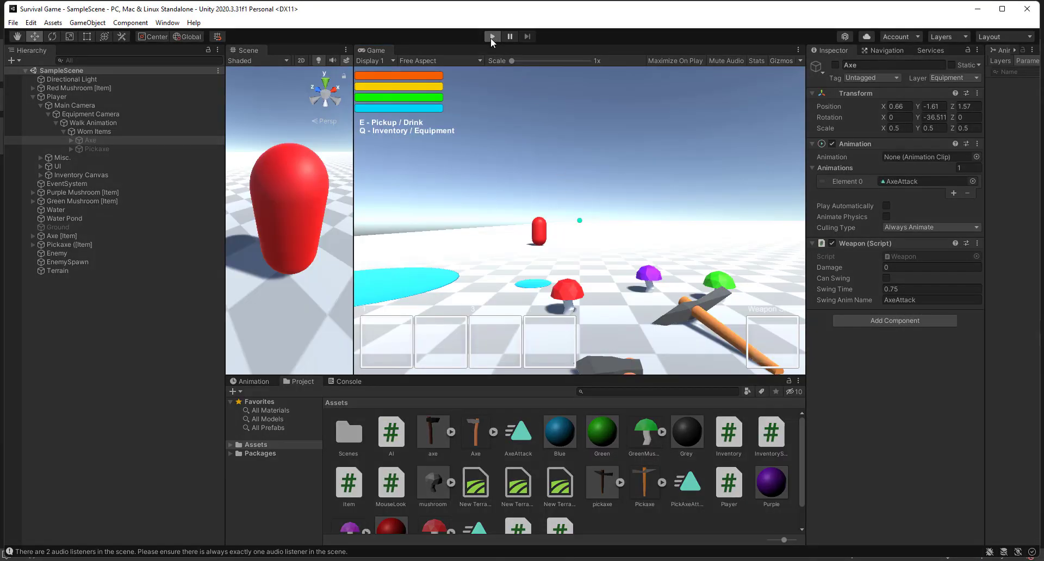
{"action": "key", "text": "alt+Tab"}
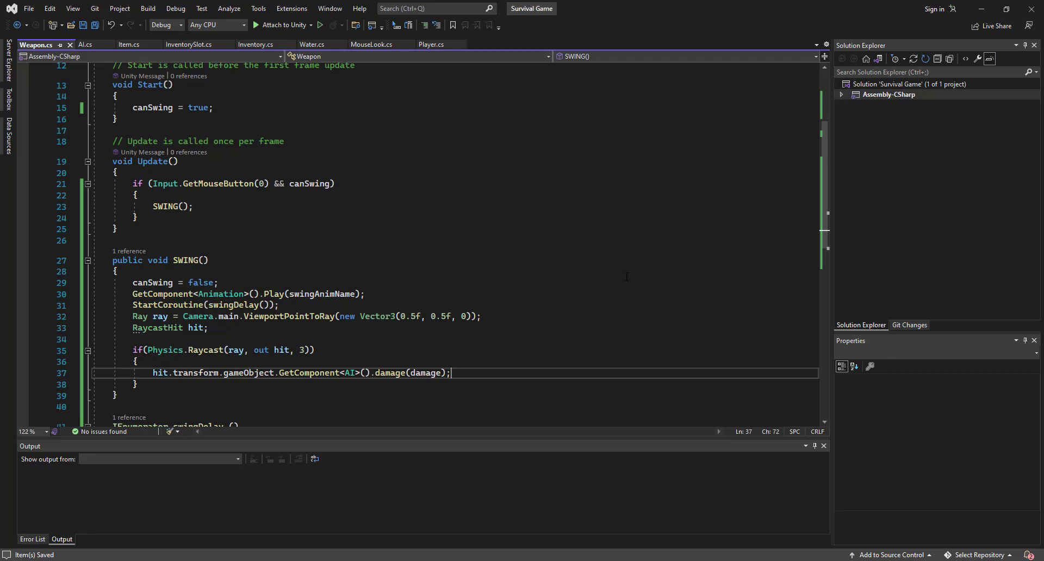
{"action": "key", "text": "alt+Tab"}
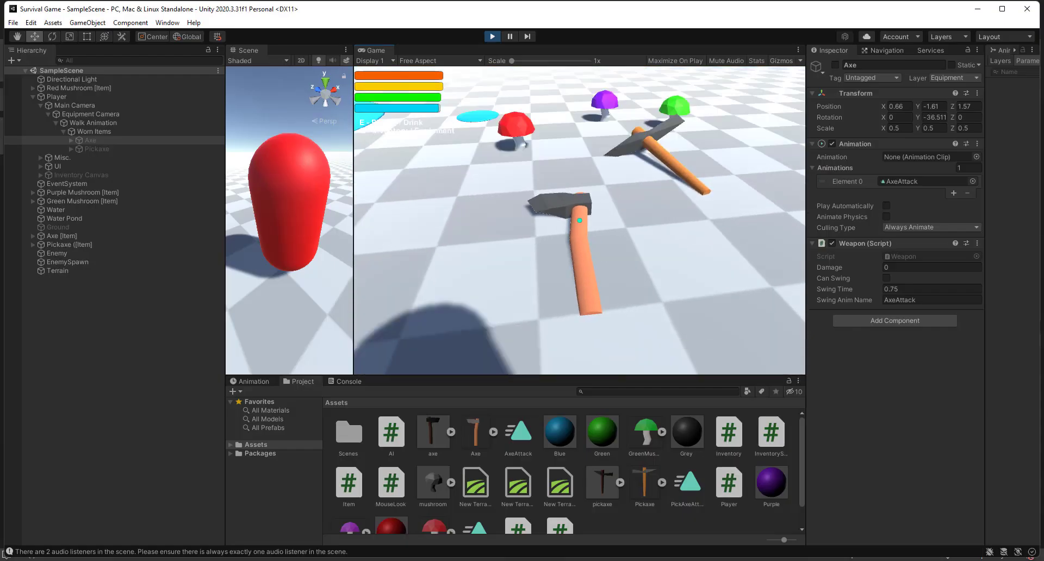
{"action": "key", "text": "e"}
{"action": "key", "text": "q"}
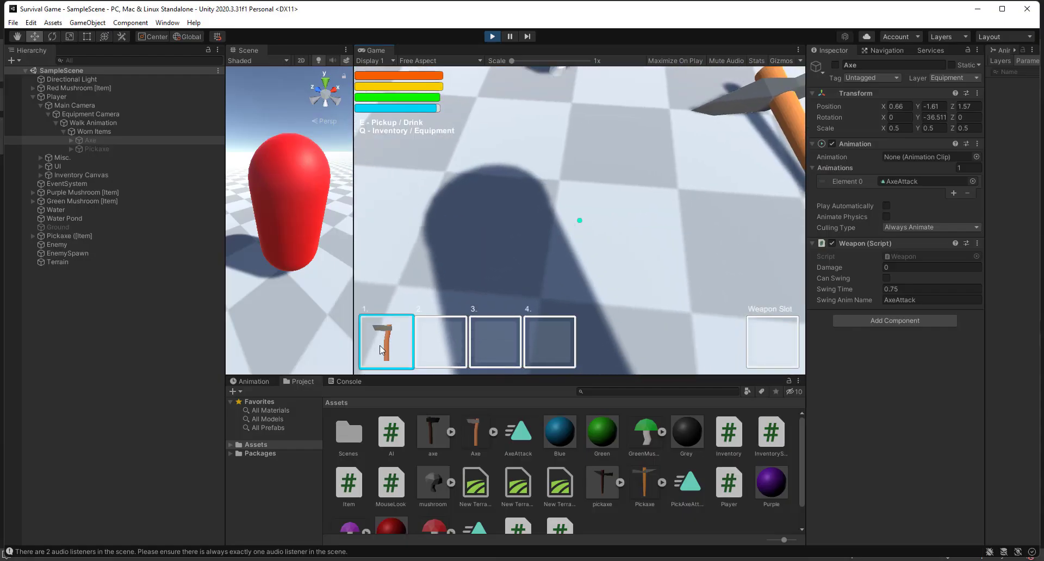
{"action": "key", "text": "q"}
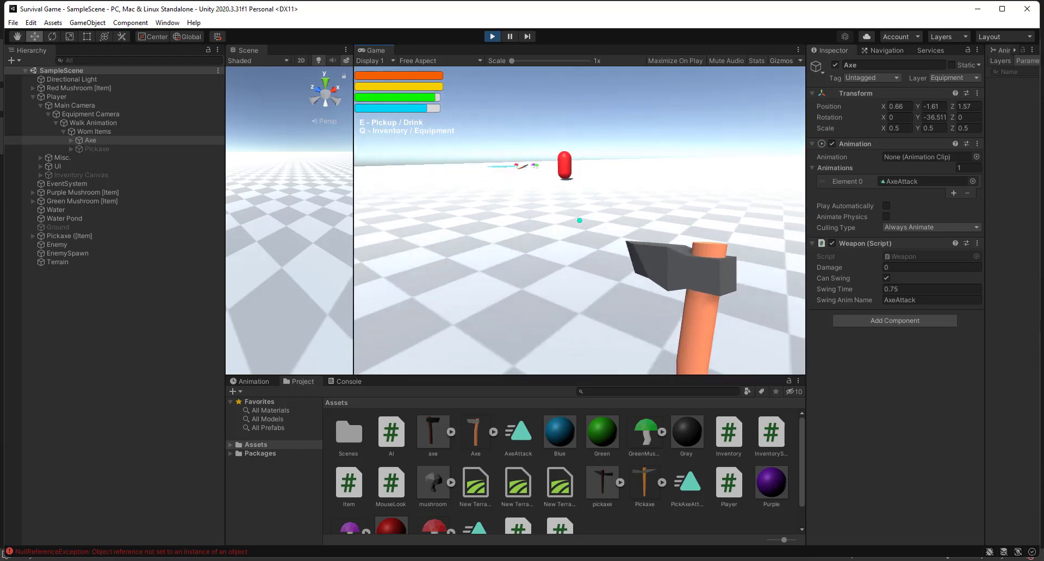
Step: Show the Console's NullReferenceException from Weapon.cs line 37 and select the Axe
{"action": "key", "text": "super"}
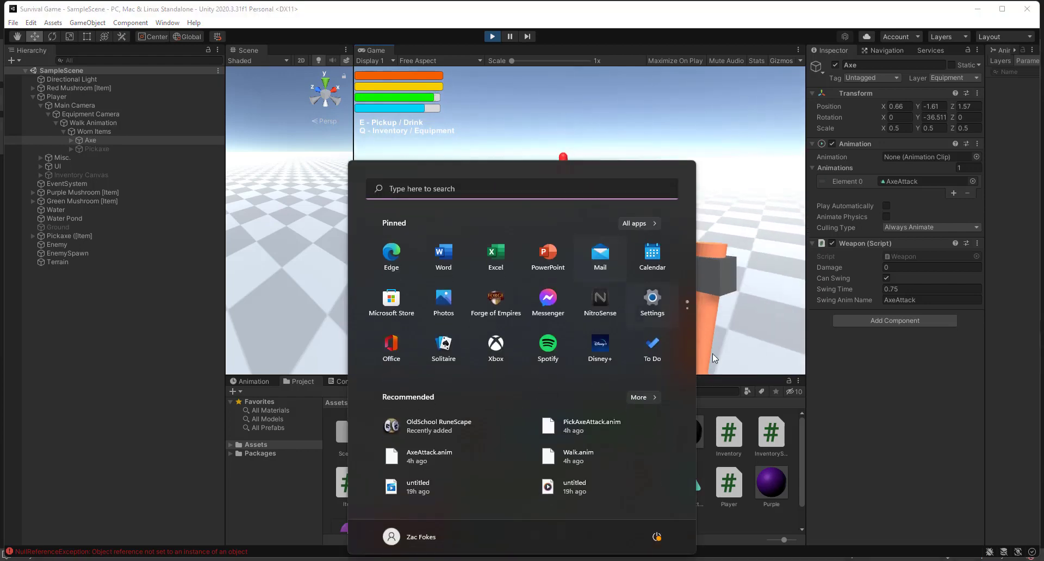
{"action": "left_click", "coordinate": [909, 401]}
{"action": "left_click", "coordinate": [330, 384]}
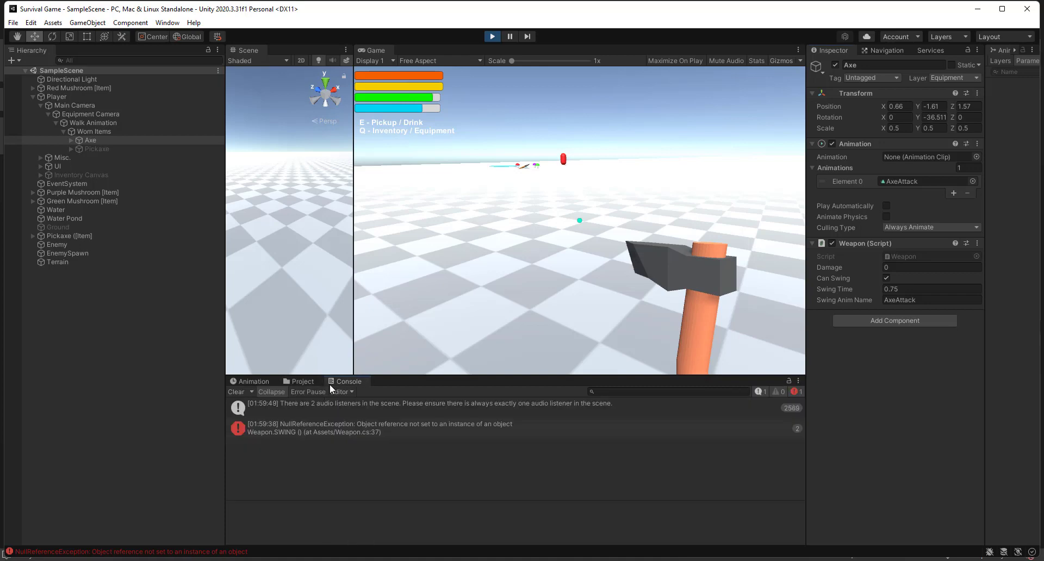
{"action": "left_click", "coordinate": [340, 425]}
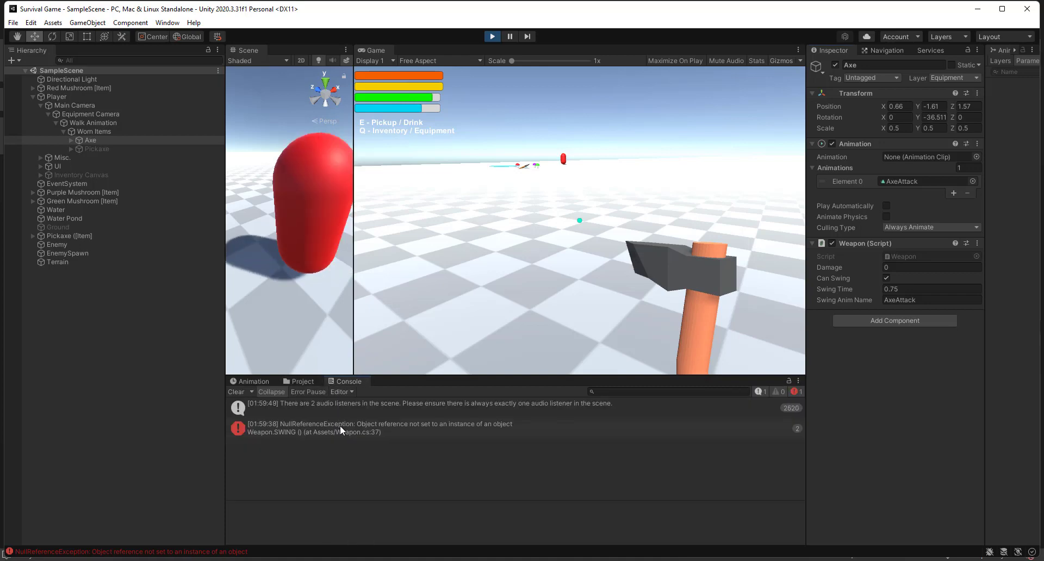
{"action": "left_click", "coordinate": [160, 136]}
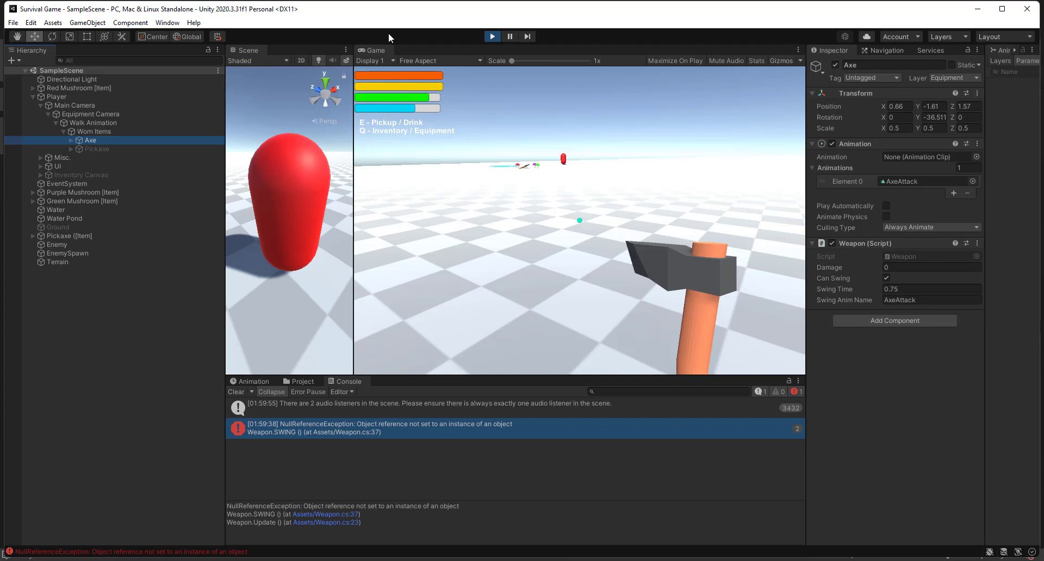
Step: Stop play, clear the Console, set the Pickaxe's Damage to 100, and select the Axe
{"action": "left_click", "coordinate": [492, 38]}
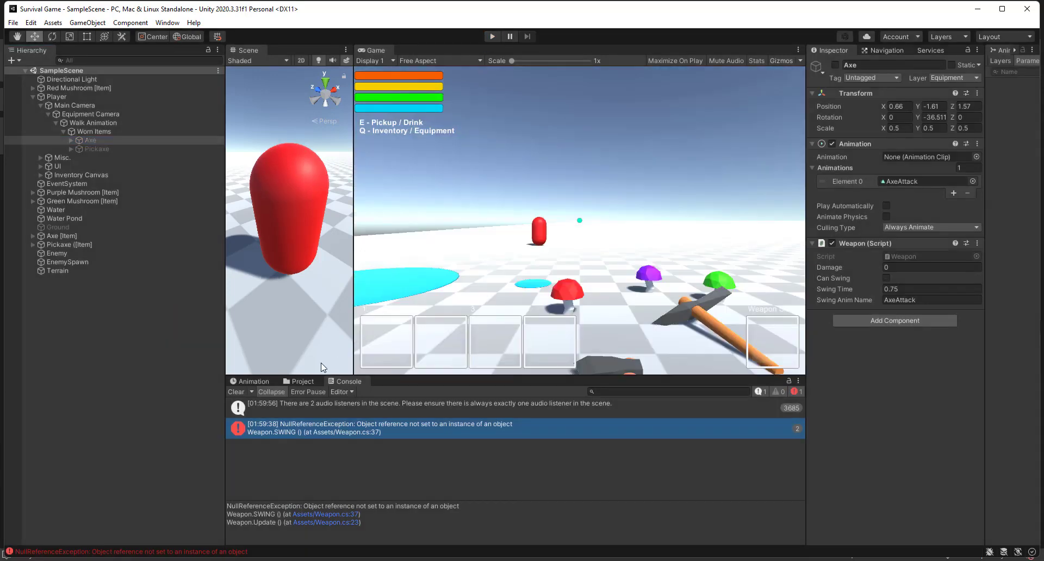
{"action": "left_click", "coordinate": [236, 391]}
{"action": "type", "text": "100"}
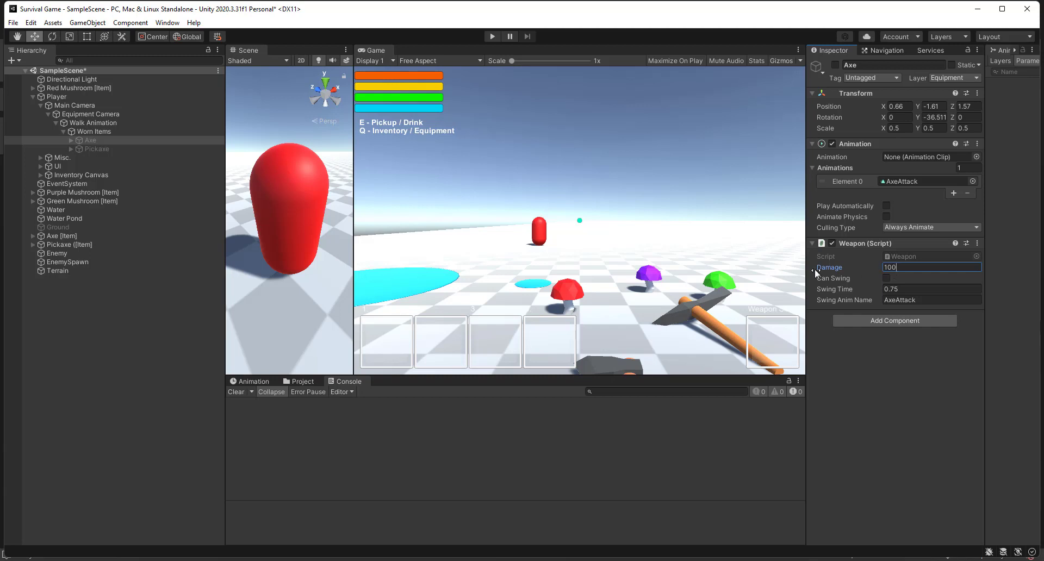
{"action": "left_click", "coordinate": [163, 148]}
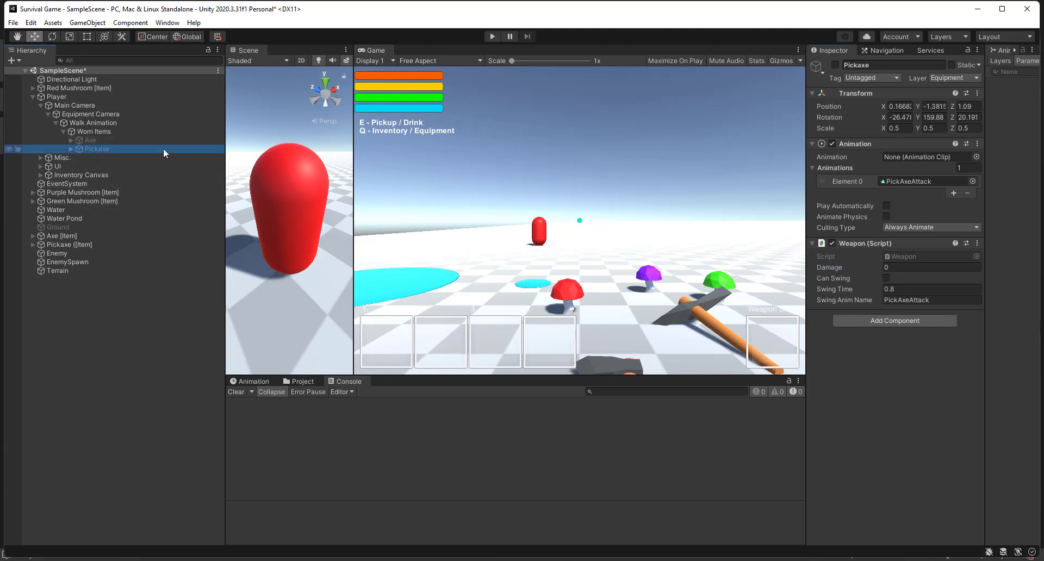
{"action": "left_click", "coordinate": [931, 268]}
{"action": "type", "text": "100"}
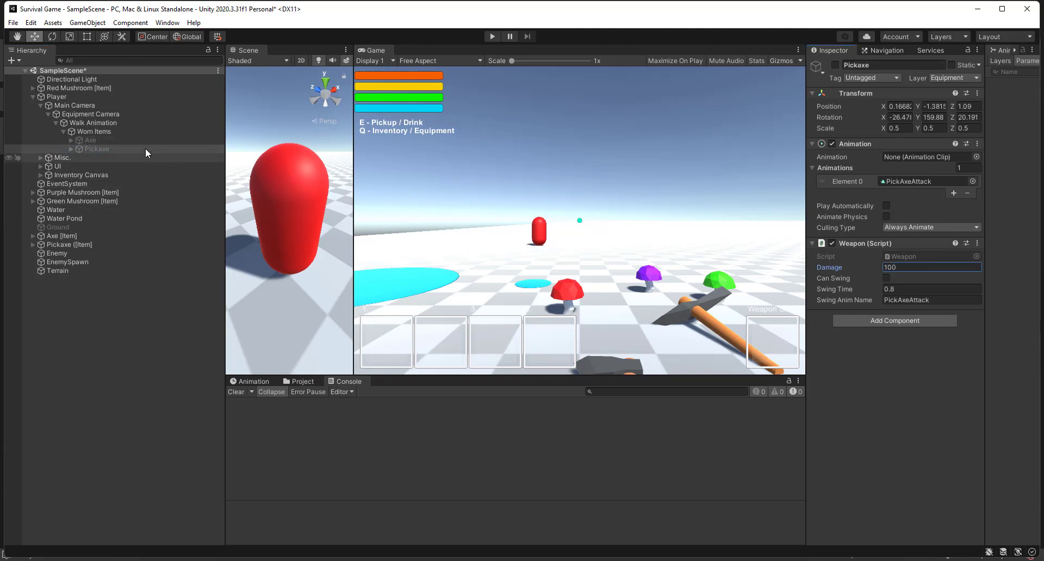
{"action": "double_click", "coordinate": [145, 146]}
{"action": "left_click", "coordinate": [145, 140]}
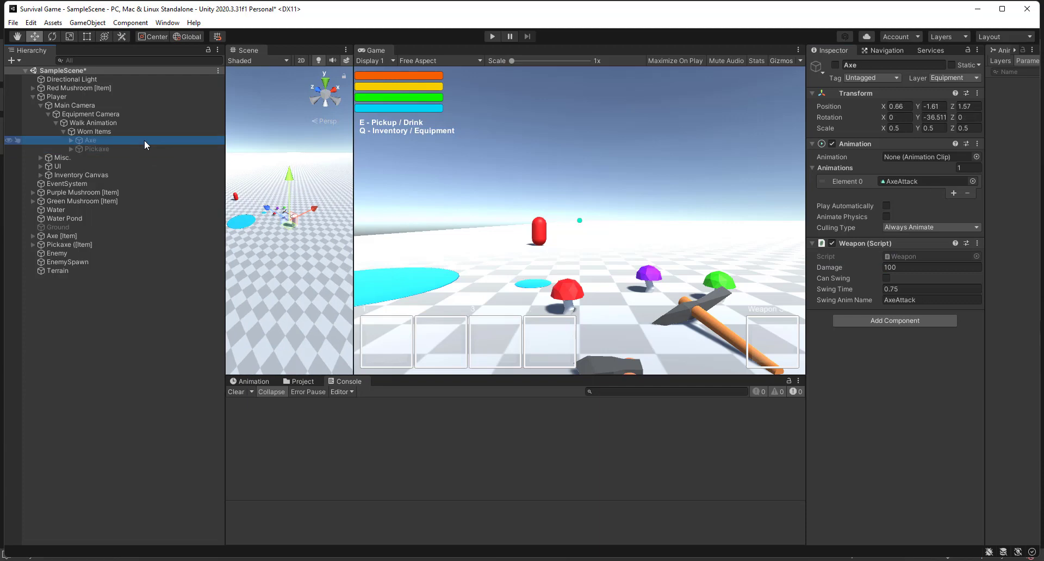
Step: Start play mode, pick up the axe, equip it from inventory slot 1, and strike the red enemy
{"action": "left_click", "coordinate": [488, 37]}
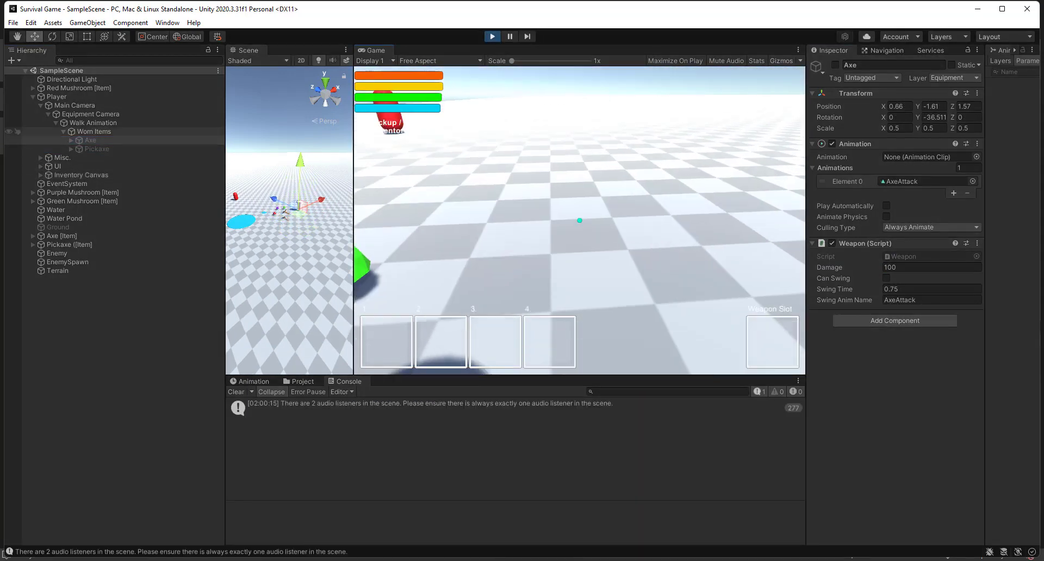
{"action": "key", "text": "w"}
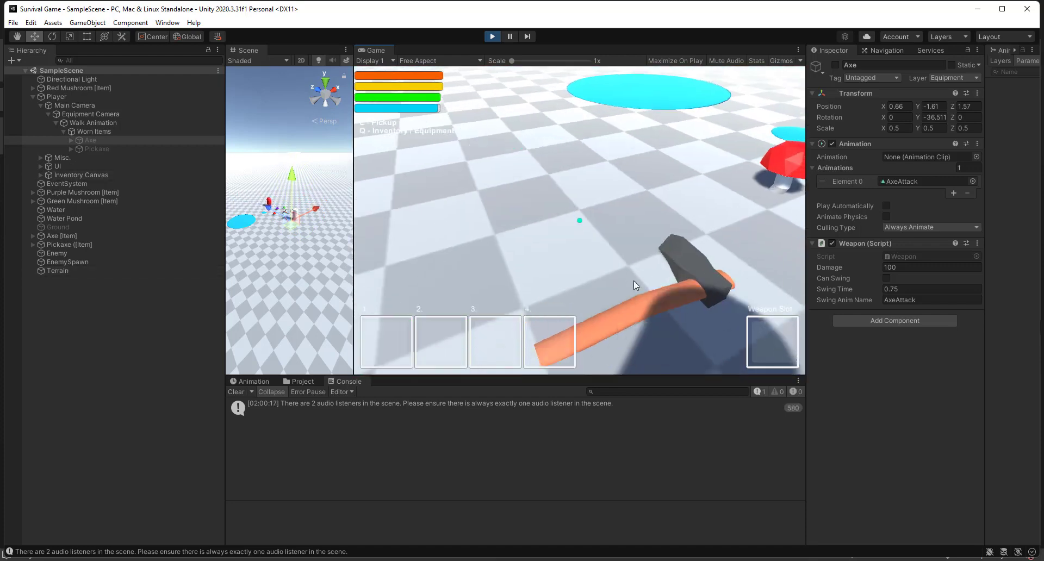
{"action": "key", "text": "e"}
{"action": "left_click", "coordinate": [402, 335]}
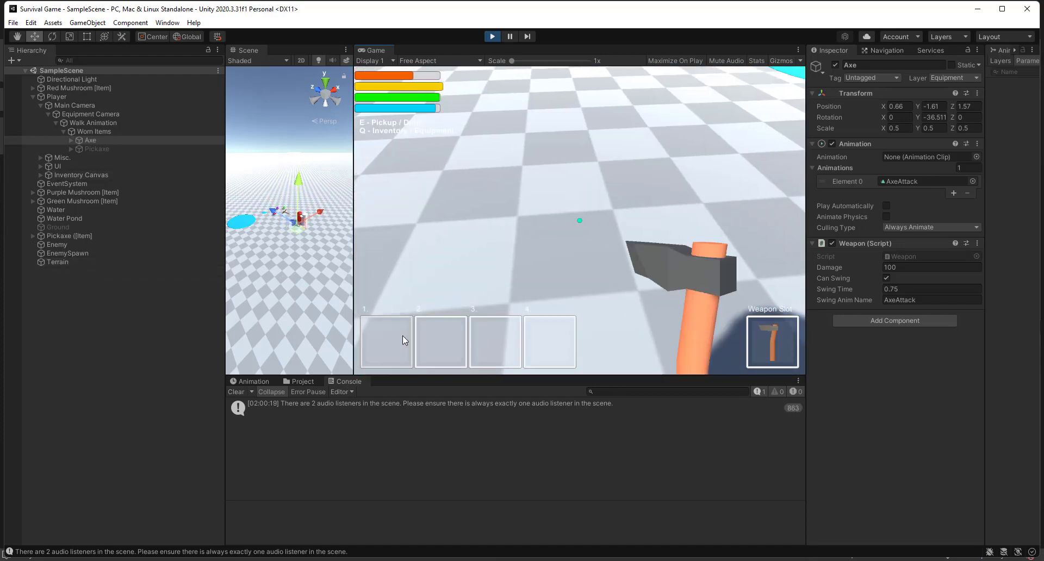
{"action": "left_click", "coordinate": [711, 185]}
{"action": "left_click", "coordinate": [633, 166]}
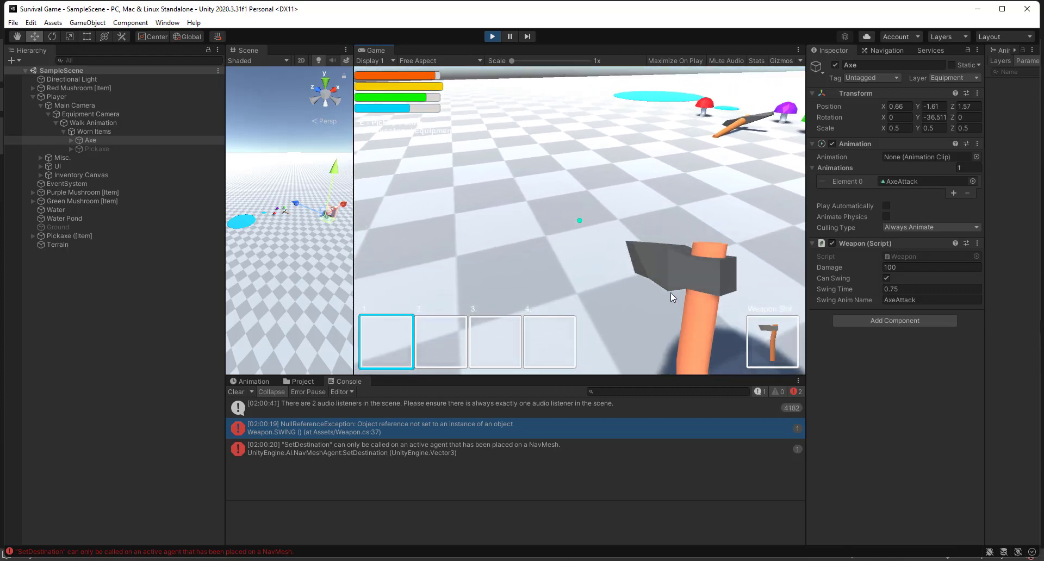
Step: Open the erroring Weapon.cs line, then rename AI.cs's damage method to Damage
{"action": "double_click", "coordinate": [521, 423]}
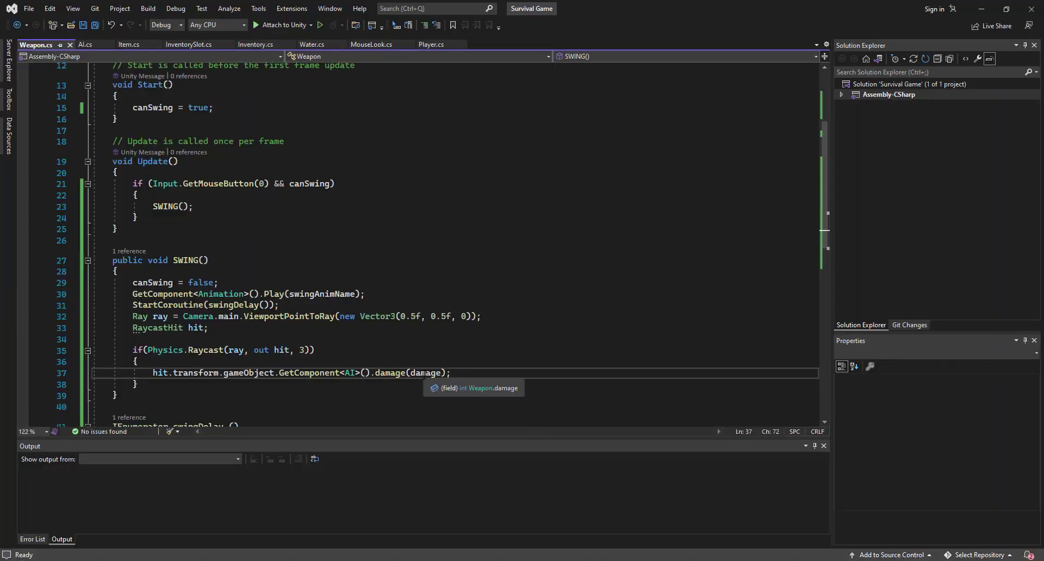
{"action": "scroll", "coordinate": [441, 376], "scroll_direction": "down", "scroll_amount": 4}
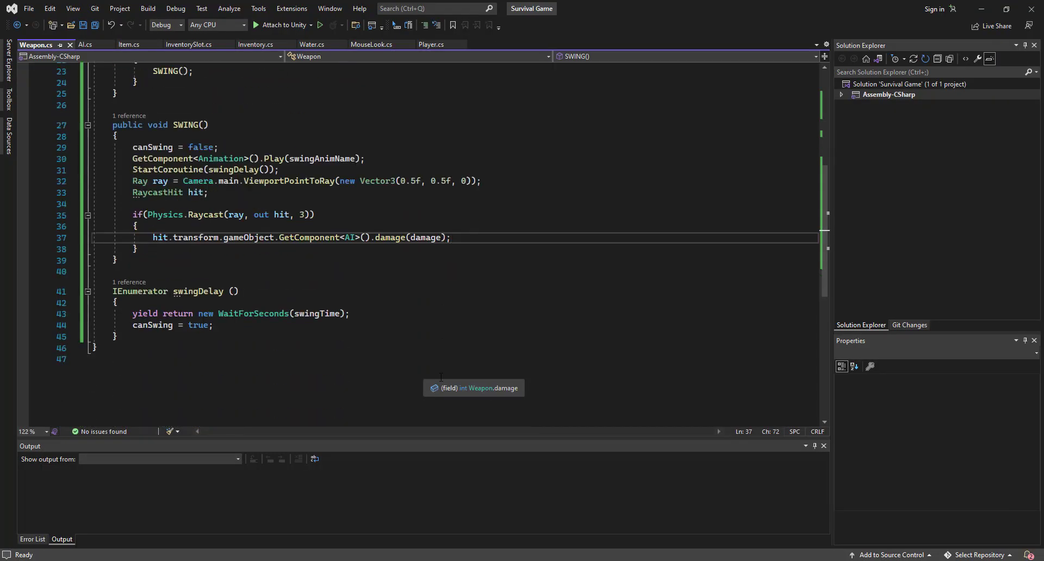
{"action": "scroll", "coordinate": [441, 376], "scroll_direction": "up", "scroll_amount": 3}
{"action": "left_click", "coordinate": [89, 44]}
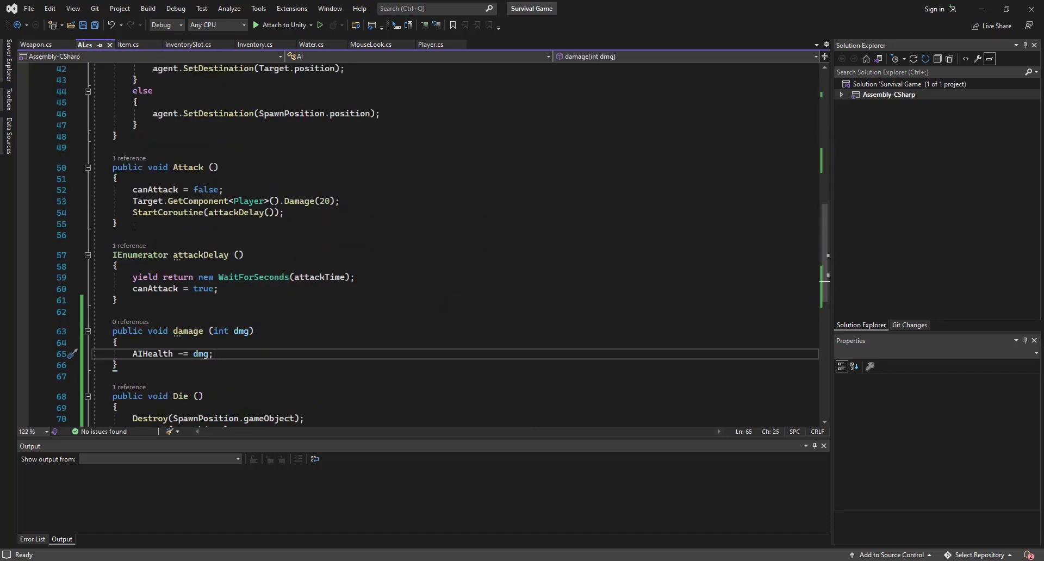
{"action": "left_click", "coordinate": [178, 330]}
{"action": "key", "text": "BackSpace"}
{"action": "type", "text": "D"}
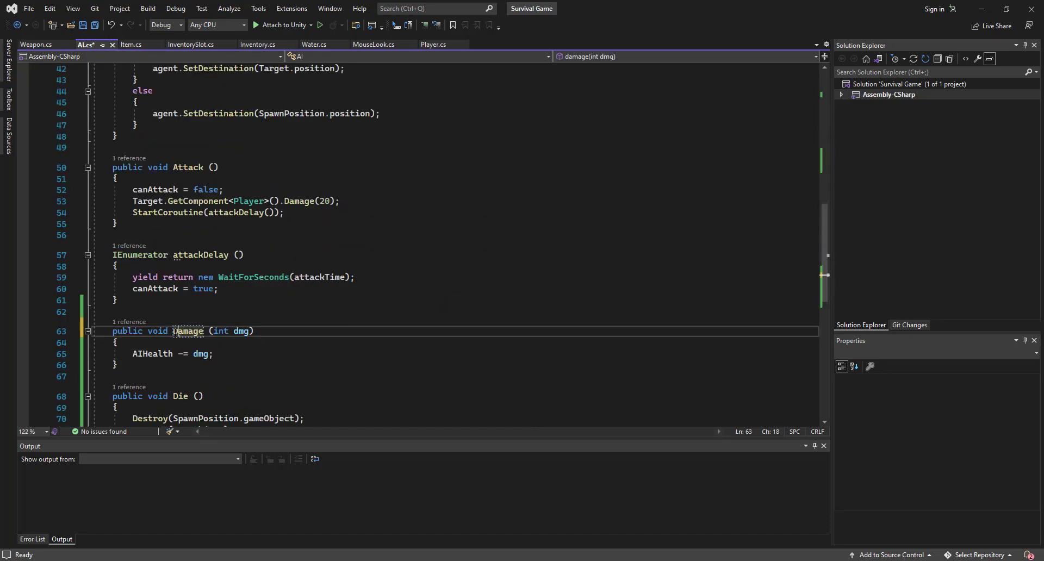
Step: Change the call on Weapon.cs line 37 to Damage(damage) and save Weapon.cs
{"action": "left_click", "coordinate": [35, 45]}
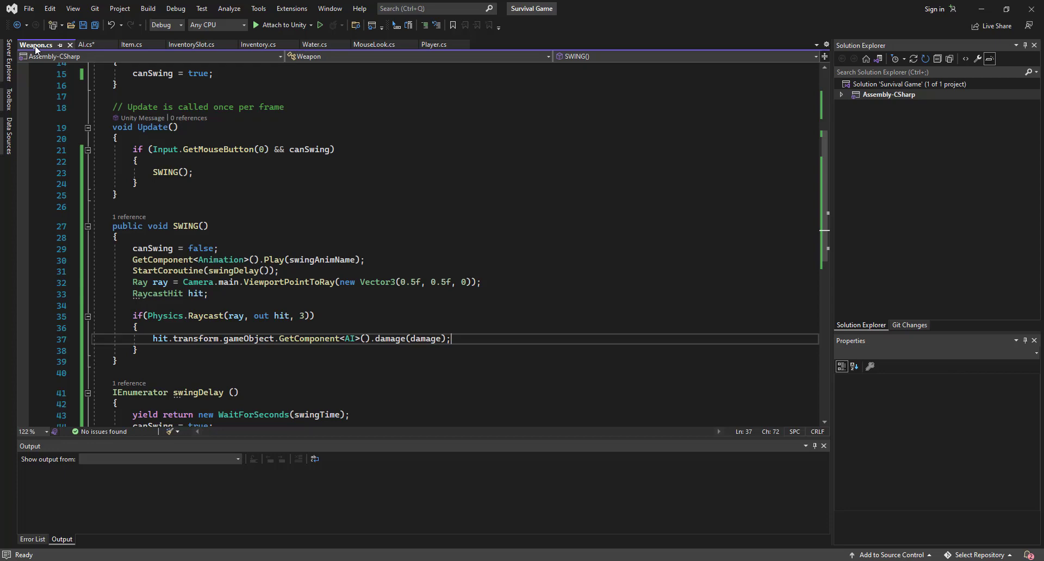
{"action": "left_click", "coordinate": [380, 338]}
{"action": "key", "text": "BackSpace"}
{"action": "type", "text": "D"}
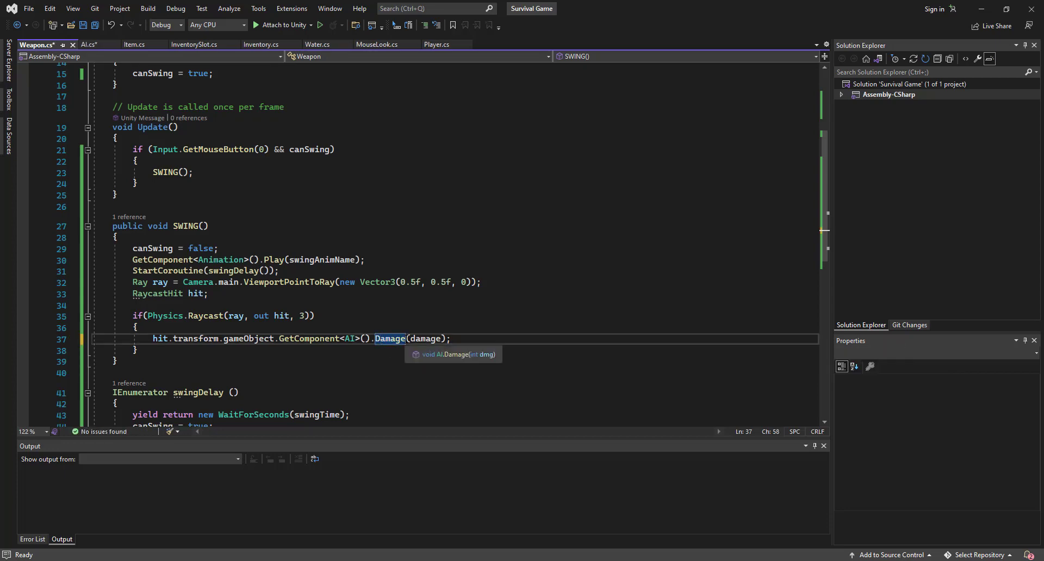
{"action": "key", "text": "ctrl+s"}
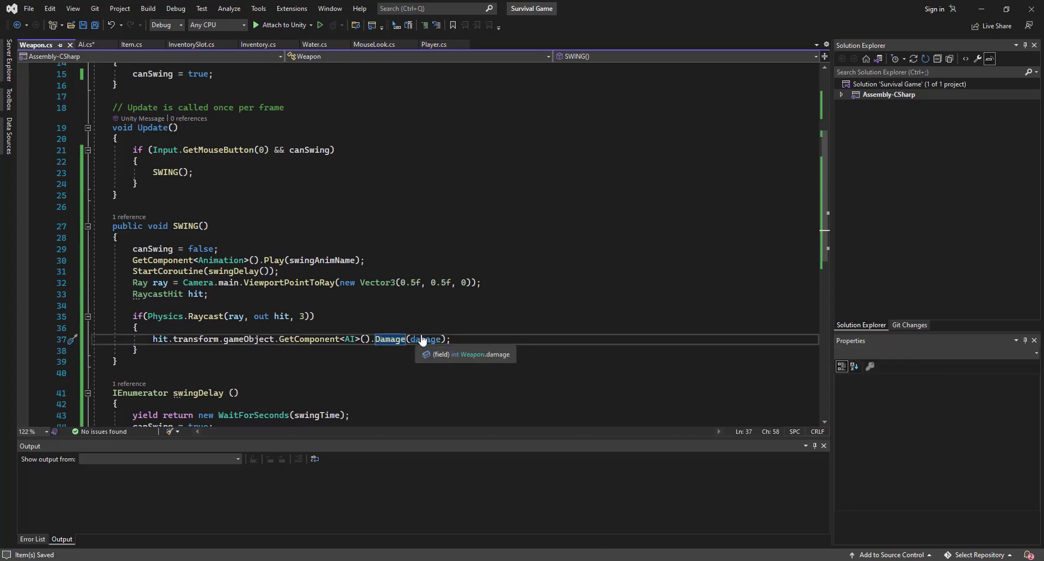
Step: Save AI.cs and return to Unity so the scripts recompile
{"action": "scroll", "coordinate": [423, 340], "scroll_direction": "up", "scroll_amount": 4}
{"action": "scroll", "coordinate": [194, 120], "scroll_direction": "down", "scroll_amount": 5}
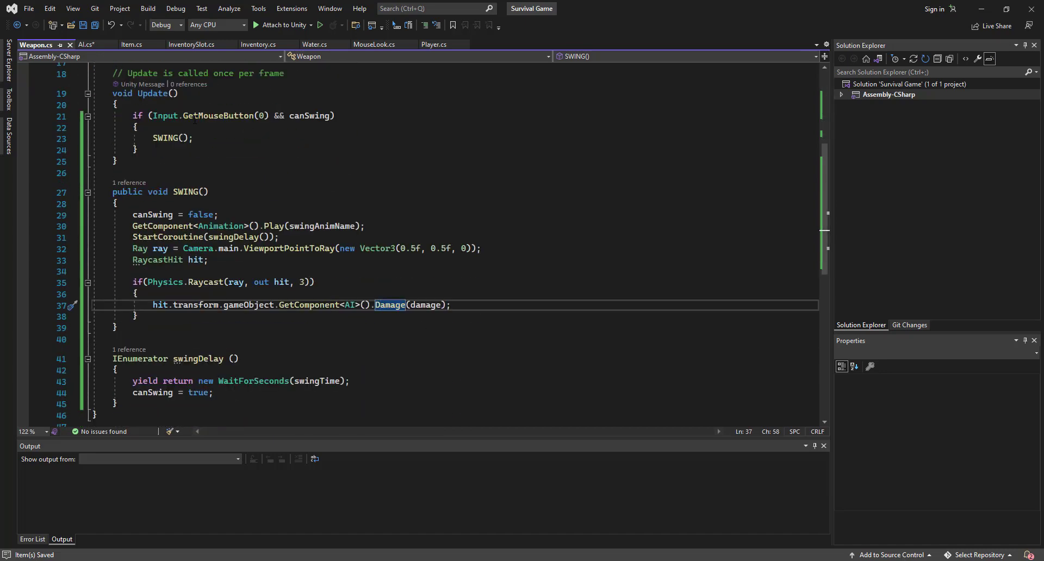
{"action": "left_click", "coordinate": [98, 48]}
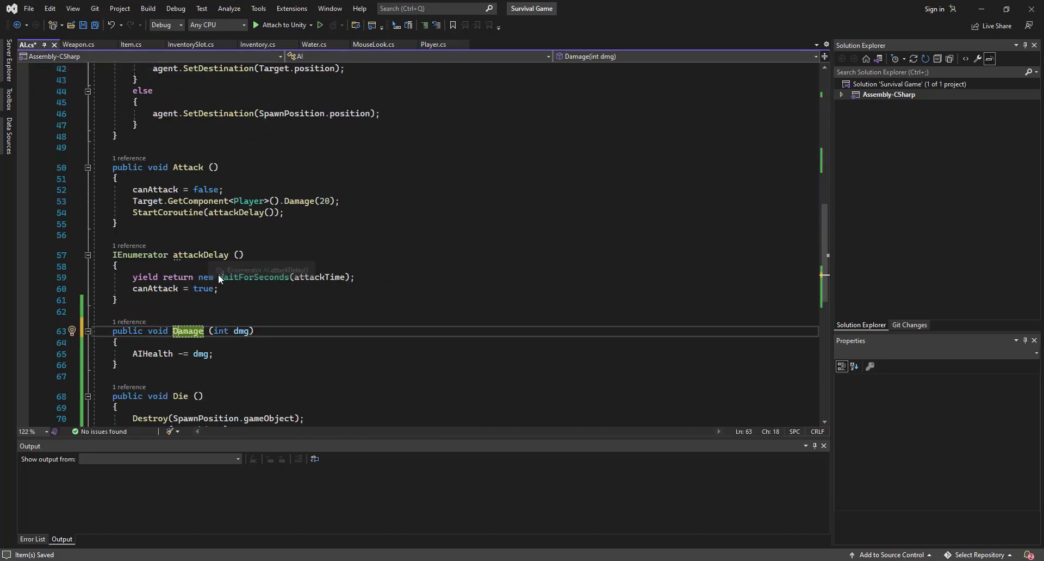
{"action": "key", "text": "ctrl+s"}
{"action": "key", "text": "alt+Tab"}
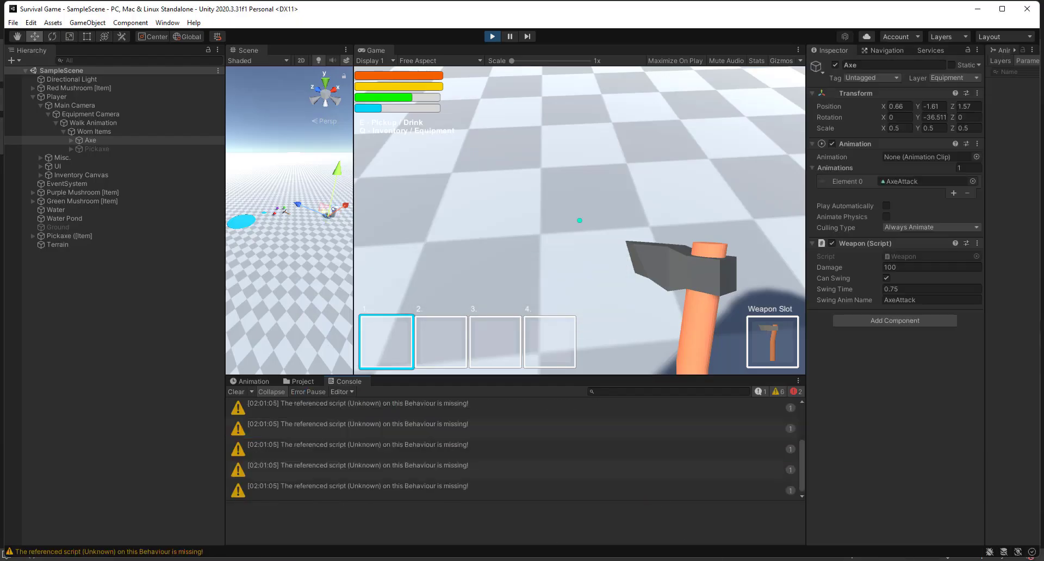
Step: Delete the Destroy(SpawnPosition.gameObject) line from Die() and save AI.cs
{"action": "key", "text": "alt+Tab"}
{"action": "scroll", "coordinate": [260, 239], "scroll_direction": "down", "scroll_amount": 3}
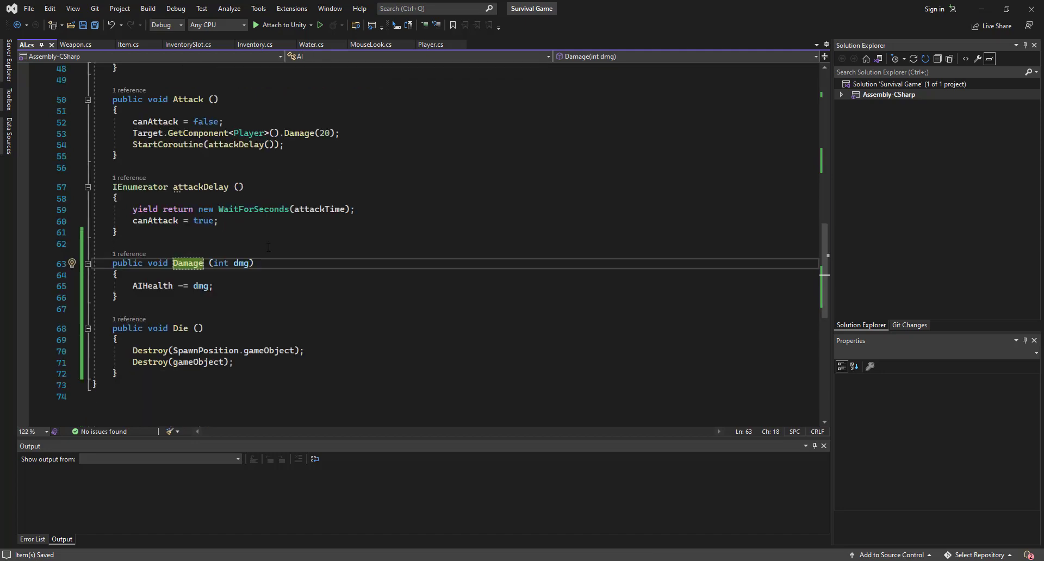
{"action": "left_click", "coordinate": [315, 316]}
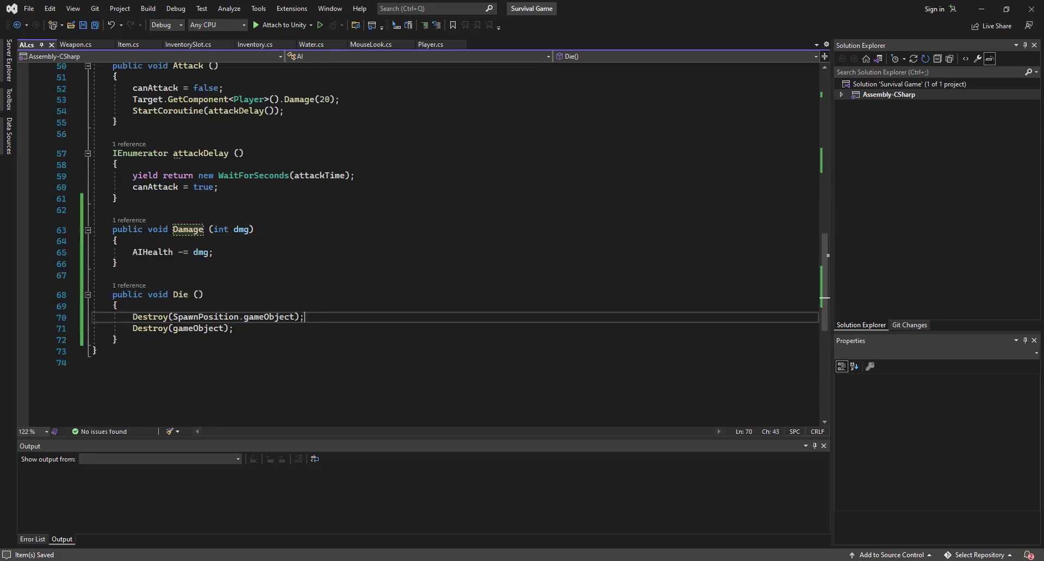
{"action": "key", "text": "shift+Home"}
{"action": "key", "text": "BackSpace"}
{"action": "key", "text": "BackSpace"}
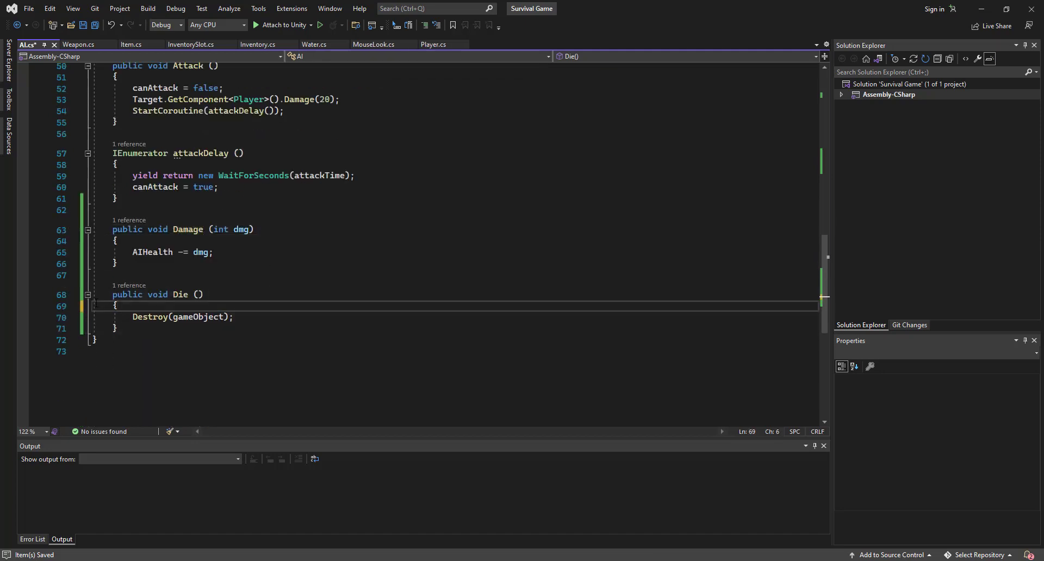
{"action": "key", "text": "ctrl+s"}
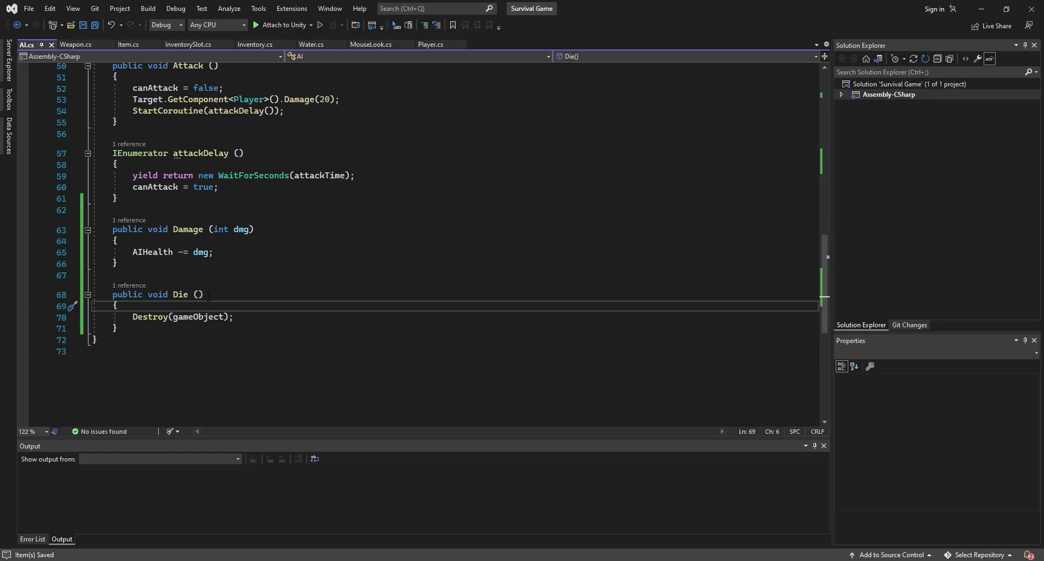
Step: Undo the deletion to restore the spawn-position destroy line, and save AI.cs again
{"action": "key", "text": "ctrl+z"}
{"action": "key", "text": "ctrl+z"}
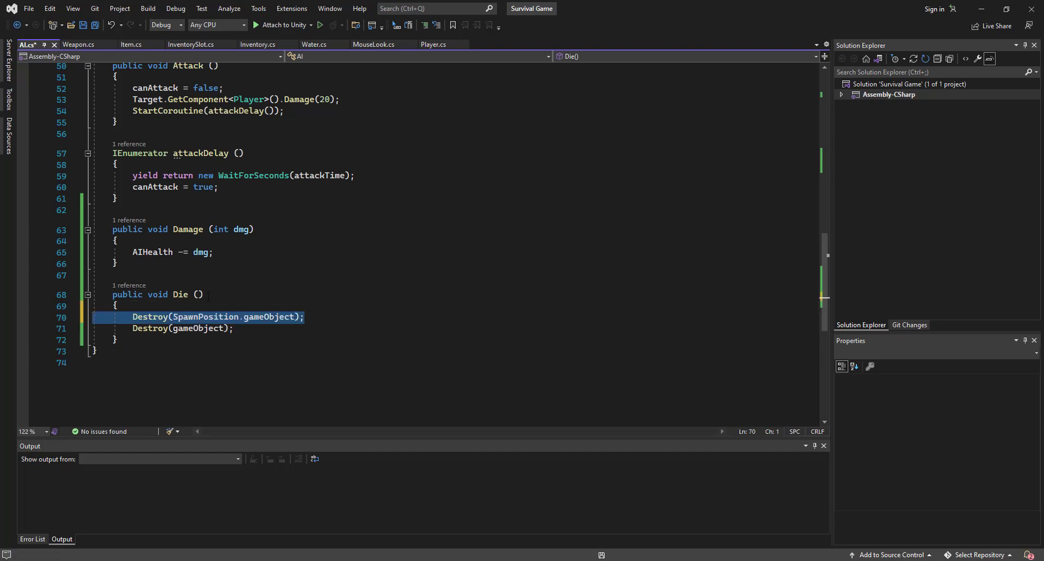
{"action": "key", "text": "ctrl+s"}
{"action": "scroll", "coordinate": [209, 297], "scroll_direction": "up", "scroll_amount": 1}
{"action": "scroll", "coordinate": [208, 297], "scroll_direction": "up", "scroll_amount": 2}
{"action": "scroll", "coordinate": [208, 297], "scroll_direction": "up", "scroll_amount": 3}
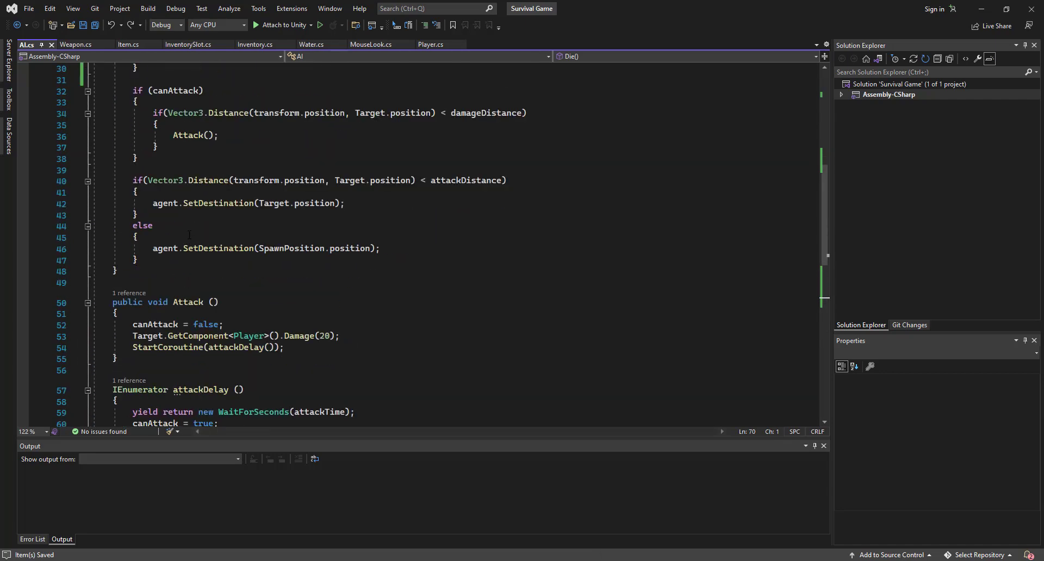
Step: Wrap the chase-or-return SetDestination logic in Update inside if(AIHealth > 0) and save
{"action": "left_click", "coordinate": [147, 172]}
{"action": "type", "text": "if"}
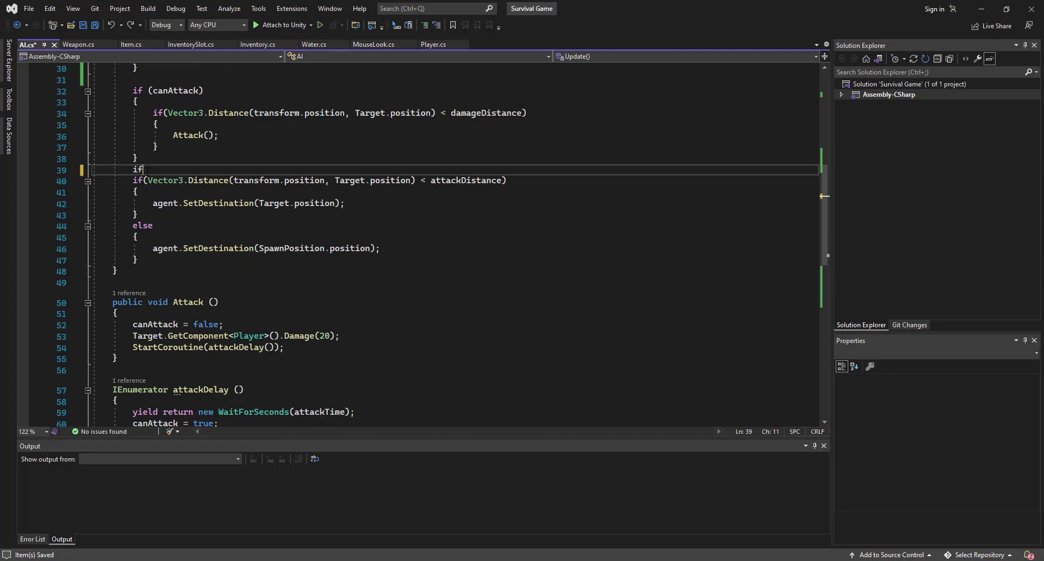
{"action": "type", "text": "(AIH"}
{"action": "key", "text": "Tab"}
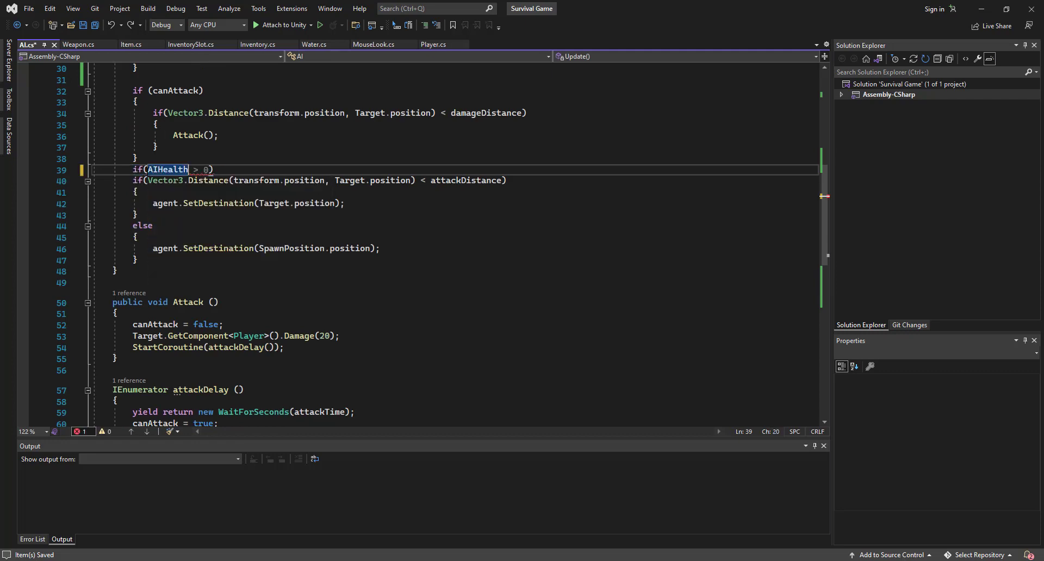
{"action": "type", "text": "> 0"}
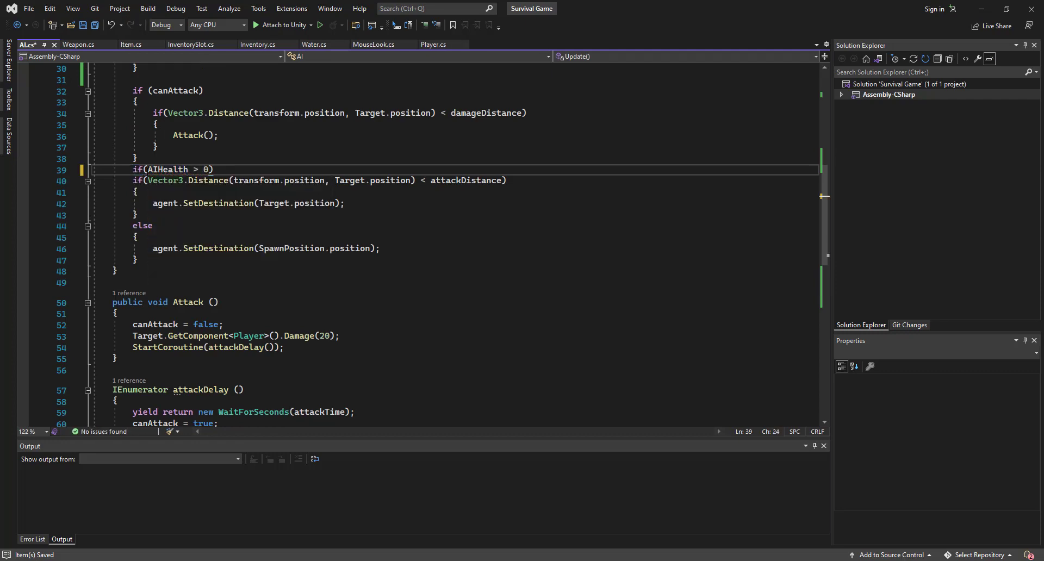
{"action": "type", "text": "){"}
{"action": "key", "text": "Return"}
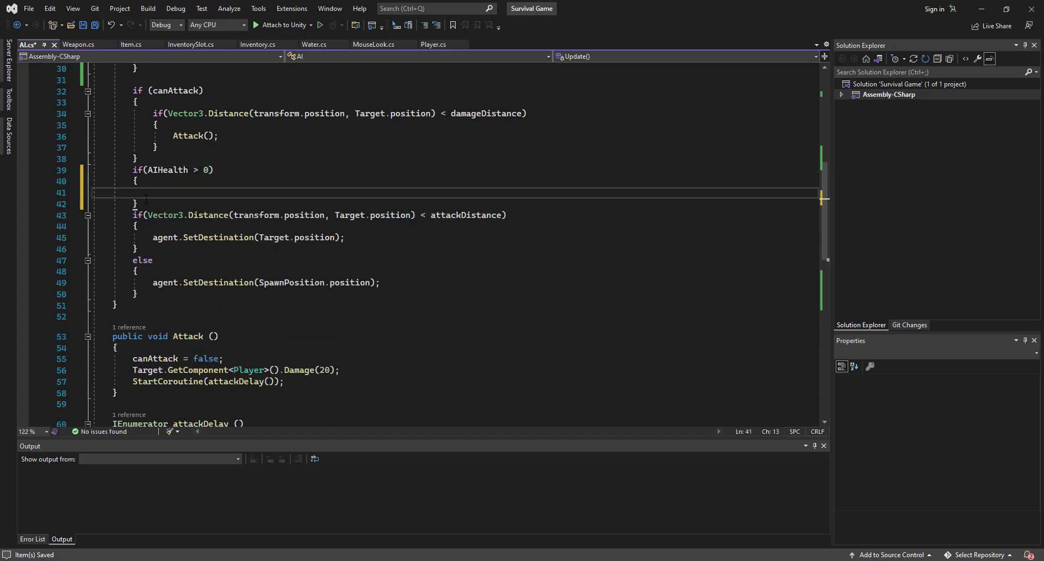
{"action": "left_click", "coordinate": [128, 203]}
{"action": "key", "text": "Delete"}
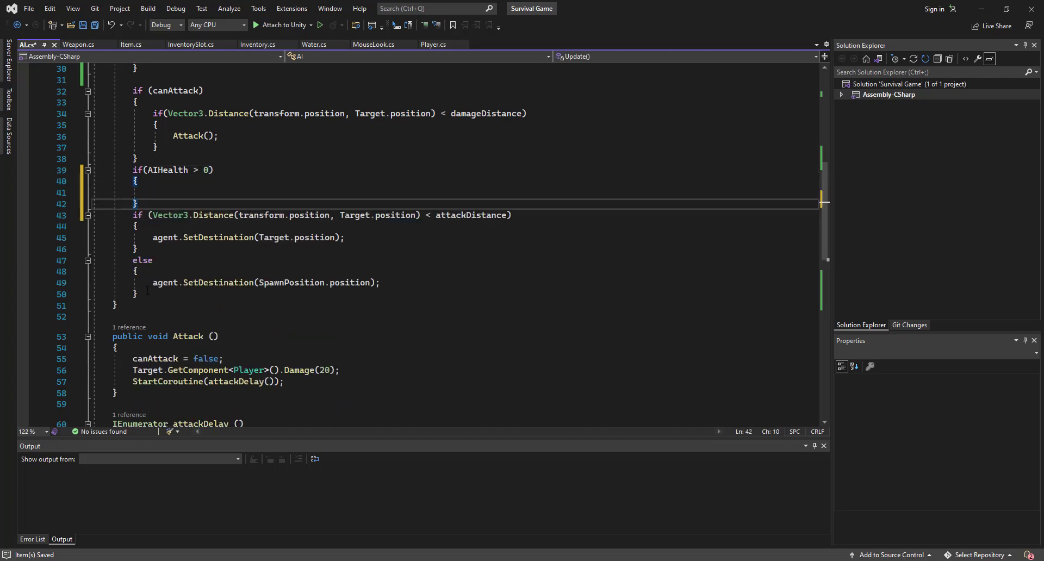
{"action": "left_click", "coordinate": [146, 297]}
{"action": "key", "text": "Return"}
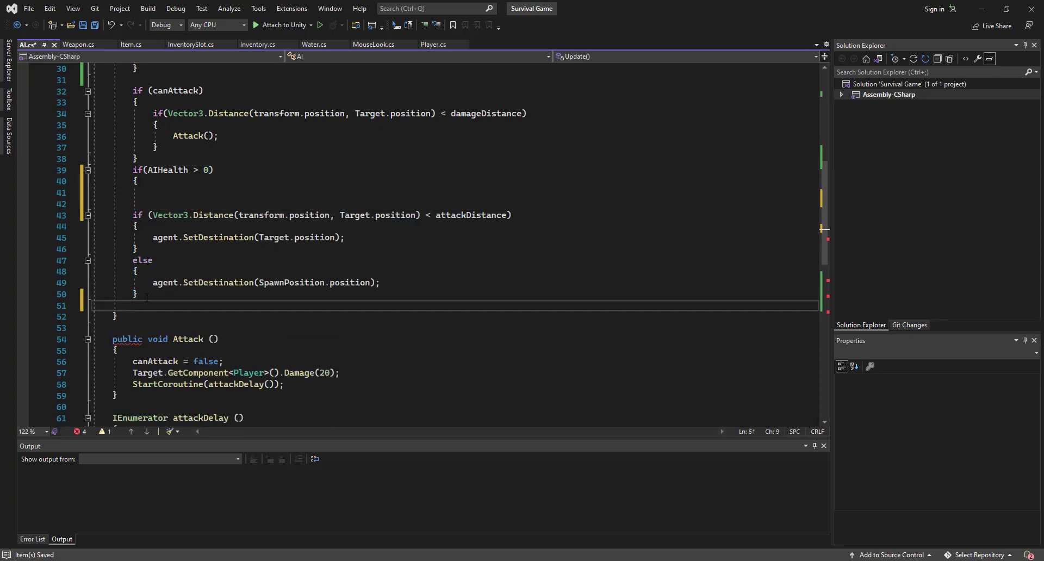
{"action": "key", "text": "Return"}
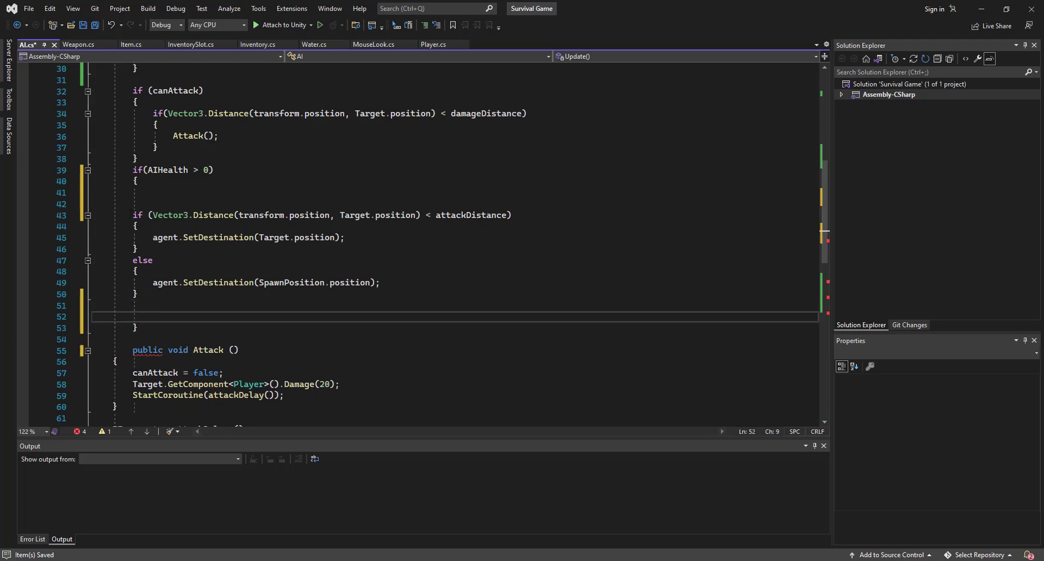
{"action": "key", "text": "ctrl+s"}
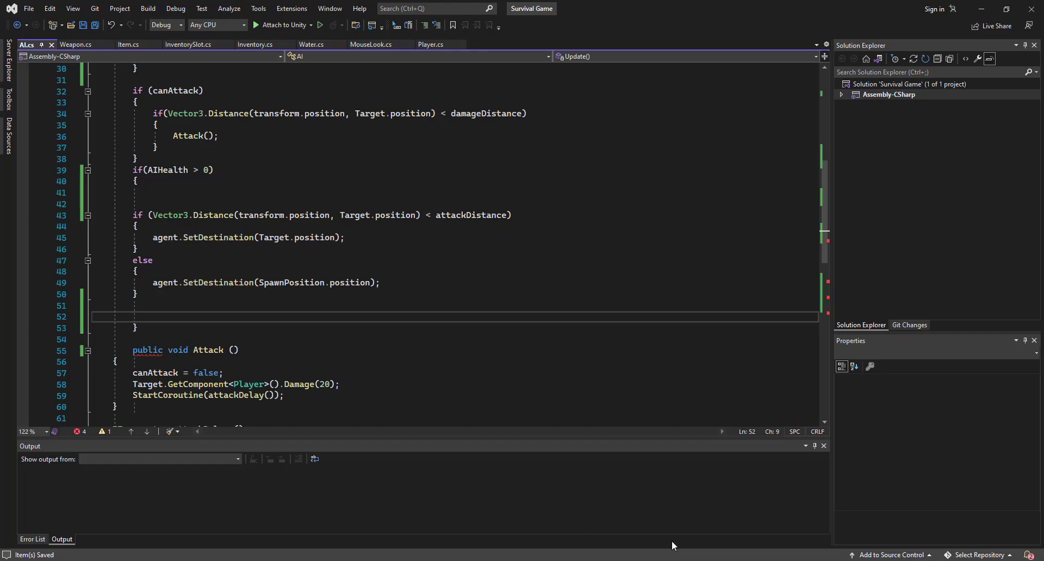
Step: Fix the compile error by adding the missing closing brace on line 51, then return to Unity
{"action": "key", "text": "alt+Tab"}
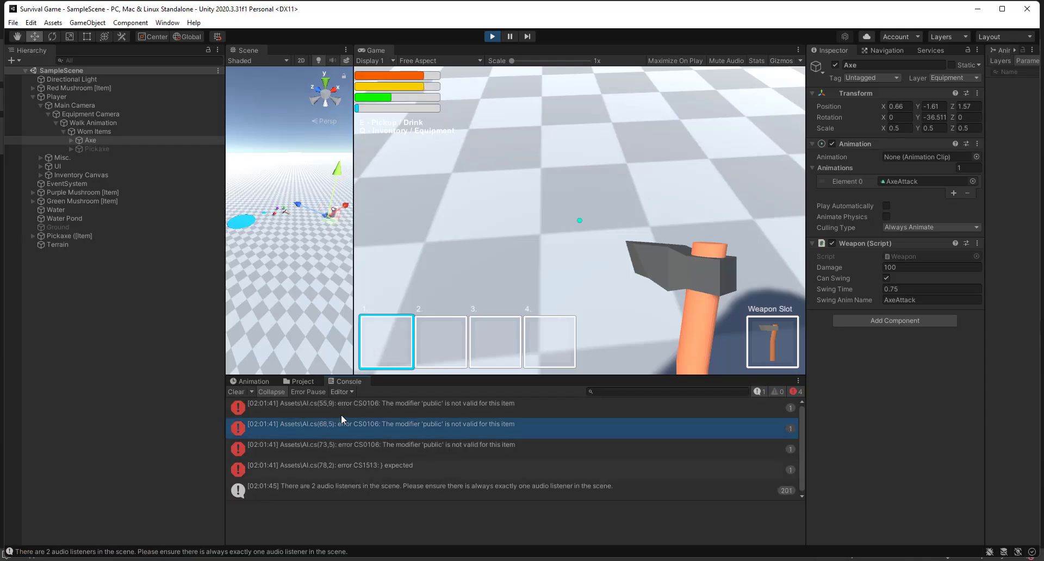
{"action": "double_click", "coordinate": [355, 412]}
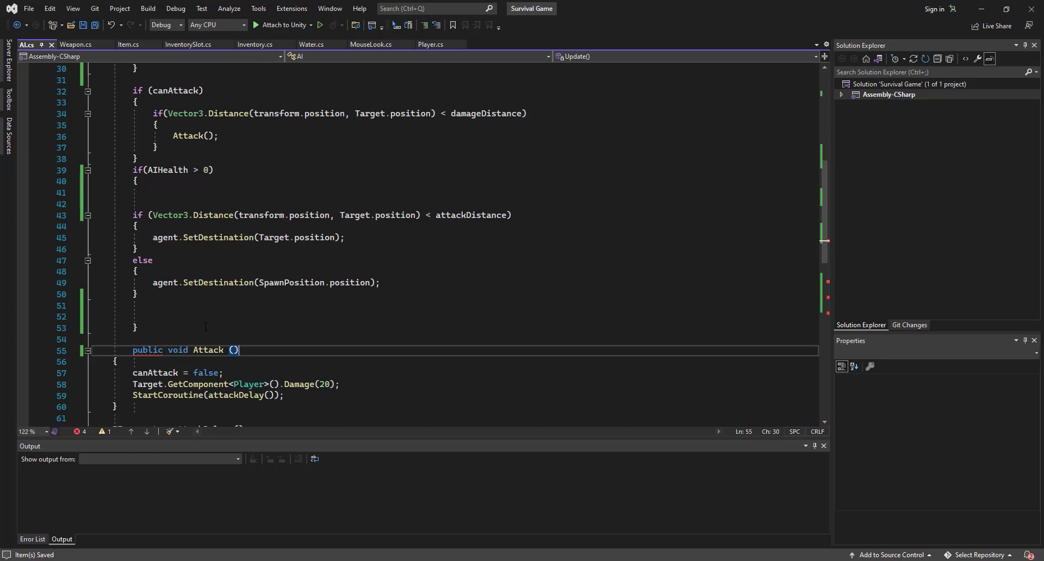
{"action": "left_click", "coordinate": [159, 310]}
{"action": "type", "text": "}"}
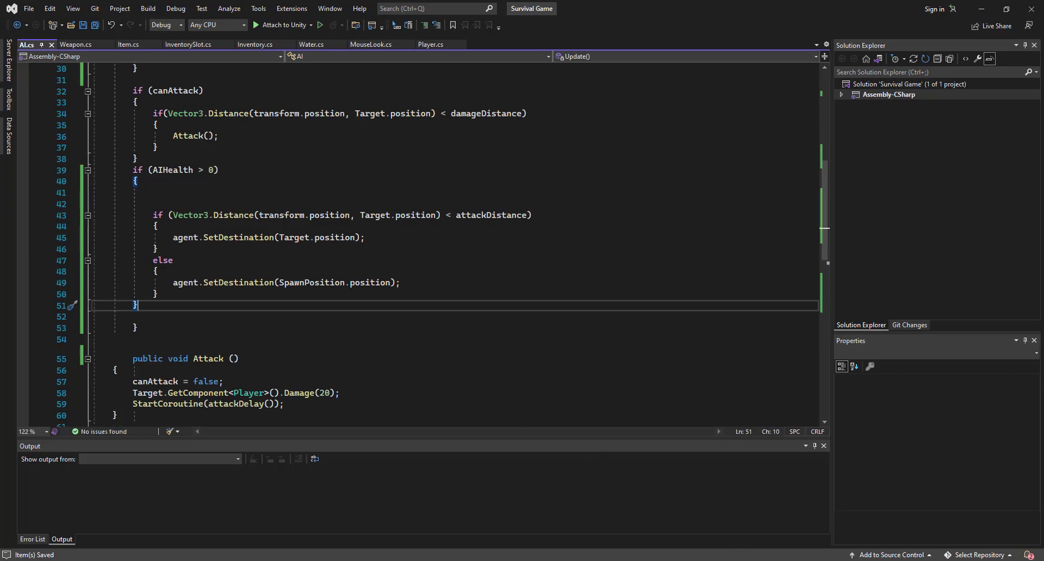
{"action": "key", "text": "alt+Tab"}
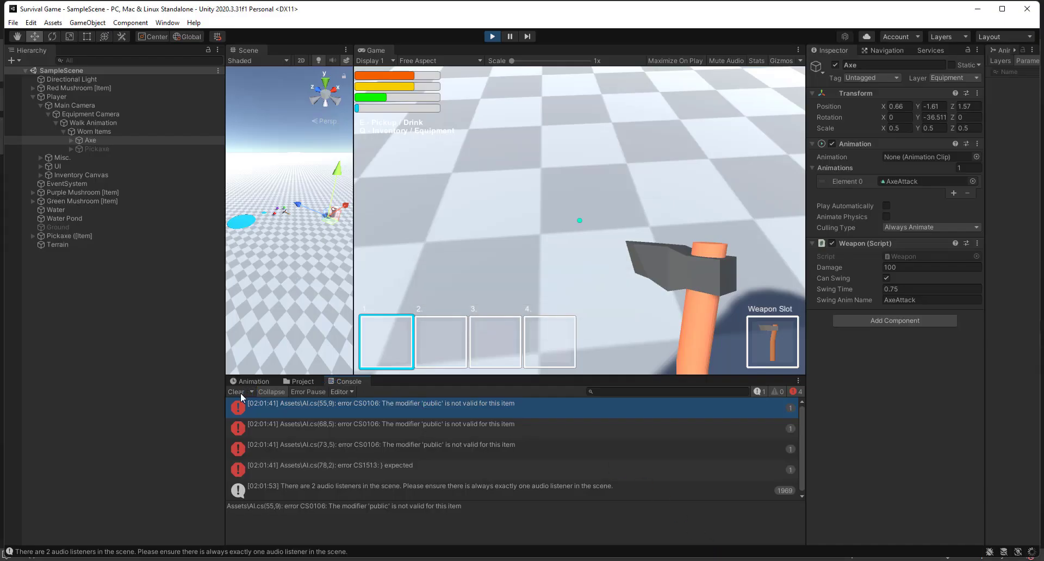
Step: Clear the Console and restart play mode for a fresh test
{"action": "left_click", "coordinate": [240, 392]}
{"action": "key", "text": "ctrl+s"}
{"action": "left_click", "coordinate": [491, 37]}
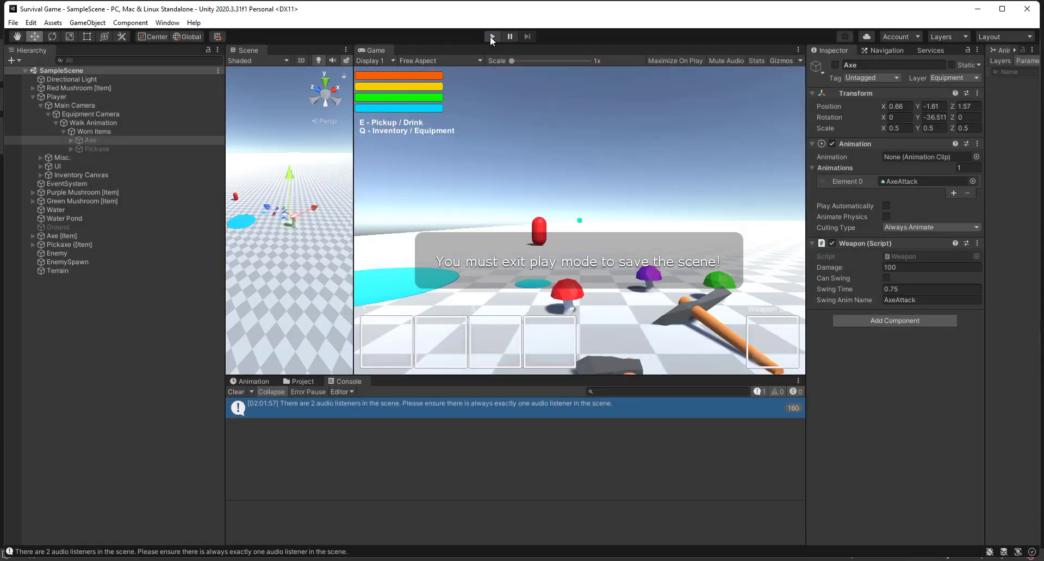
{"action": "left_click", "coordinate": [242, 391]}
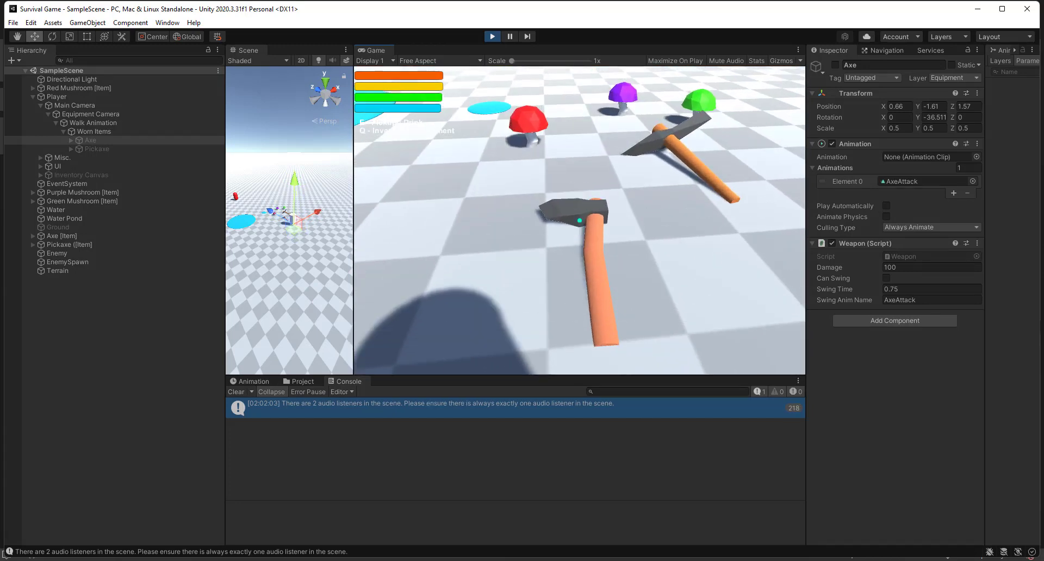
Step: Pick up and equip the axe from slot 1, swing at the red enemy, then open the SWING error in Weapon.cs
{"action": "key", "text": "w"}
{"action": "key", "text": "e"}
{"action": "key", "text": "q"}
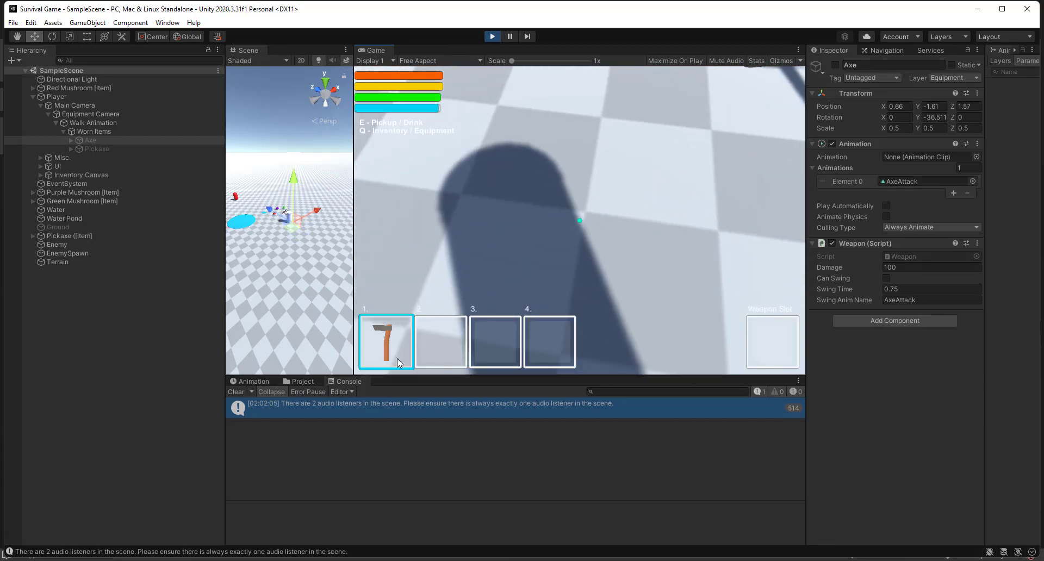
{"action": "left_click", "coordinate": [397, 357]}
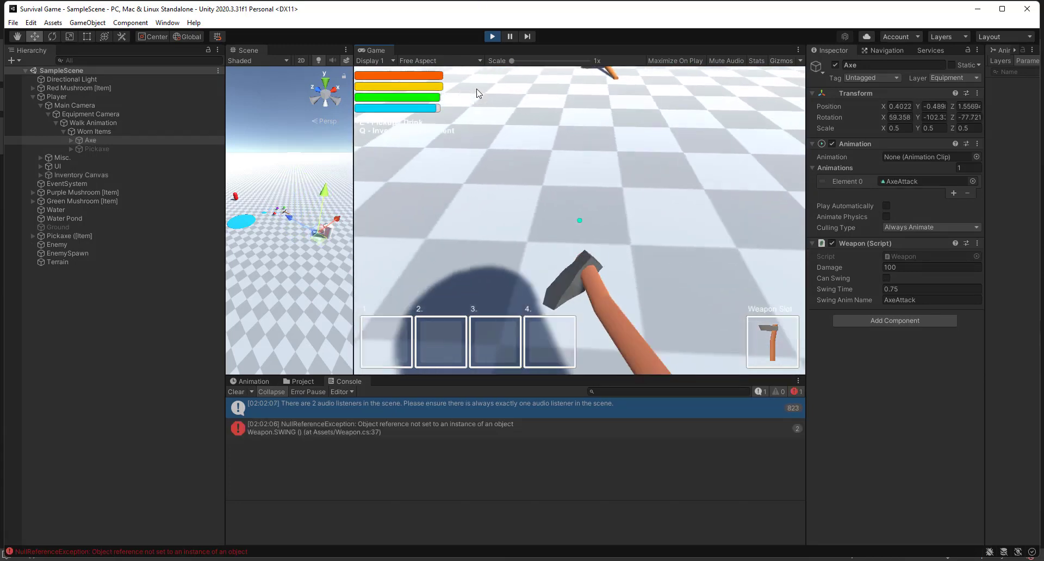
{"action": "key", "text": "q"}
{"action": "key", "text": "w"}
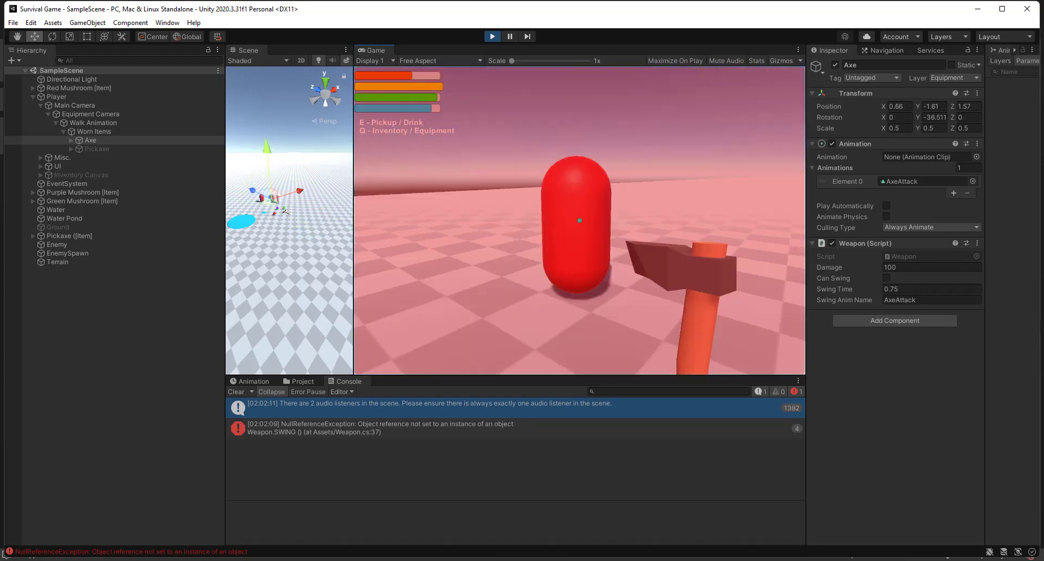
{"action": "left_click", "coordinate": [579, 220]}
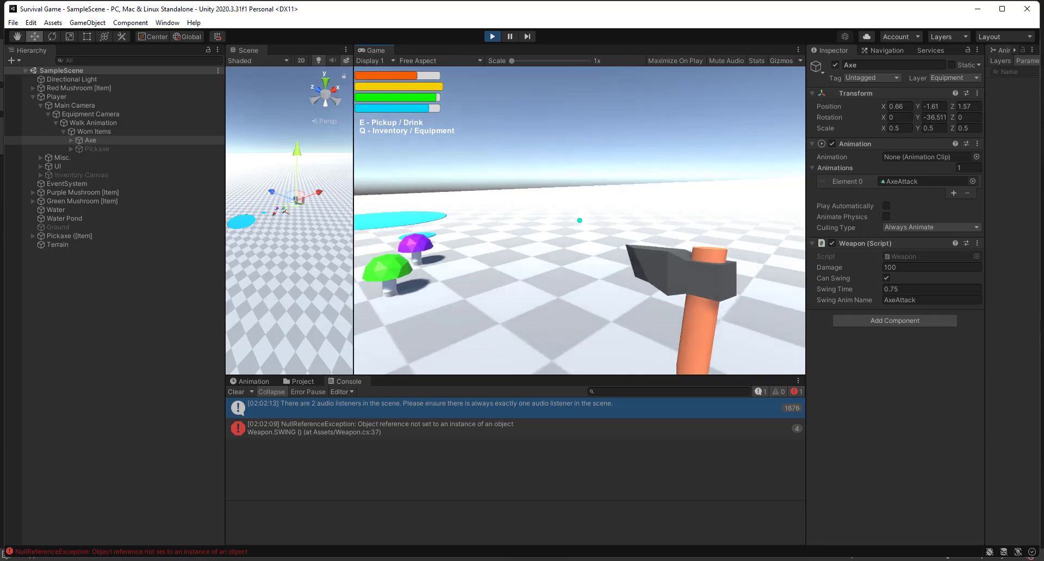
{"action": "key", "text": "s"}
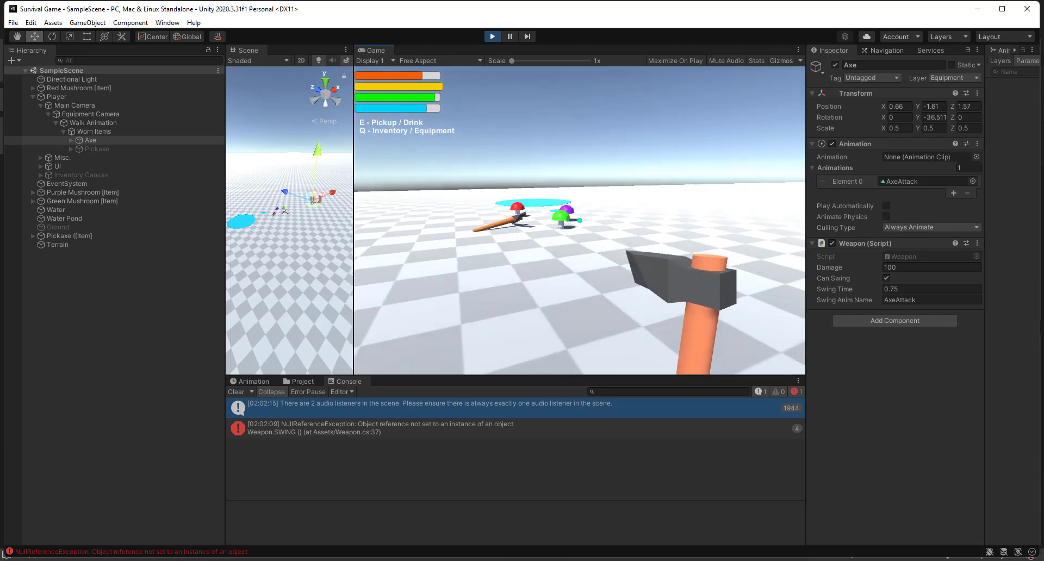
{"action": "key", "text": "w"}
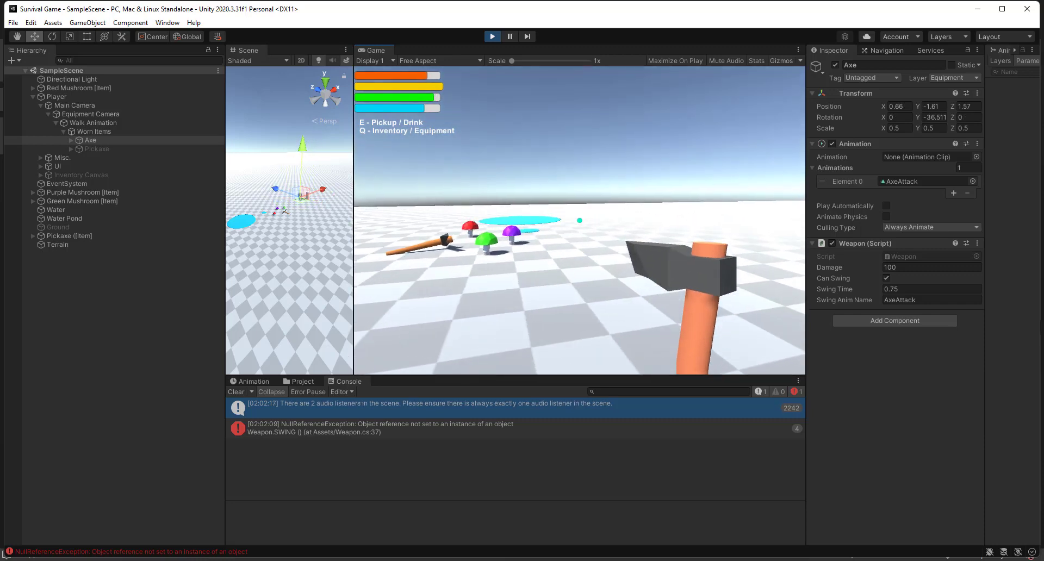
{"action": "key", "text": "w"}
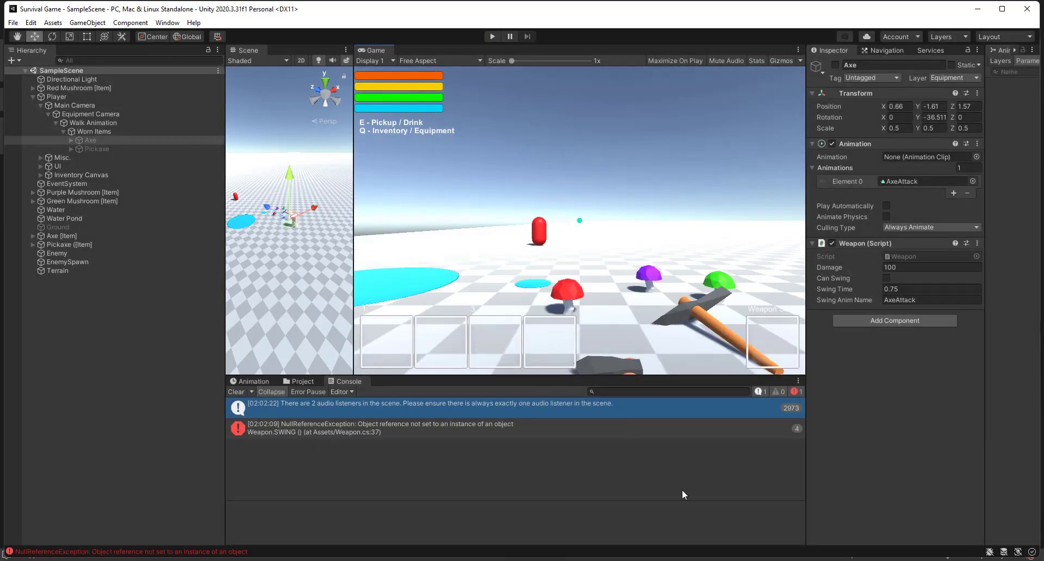
{"action": "double_click", "coordinate": [608, 430]}
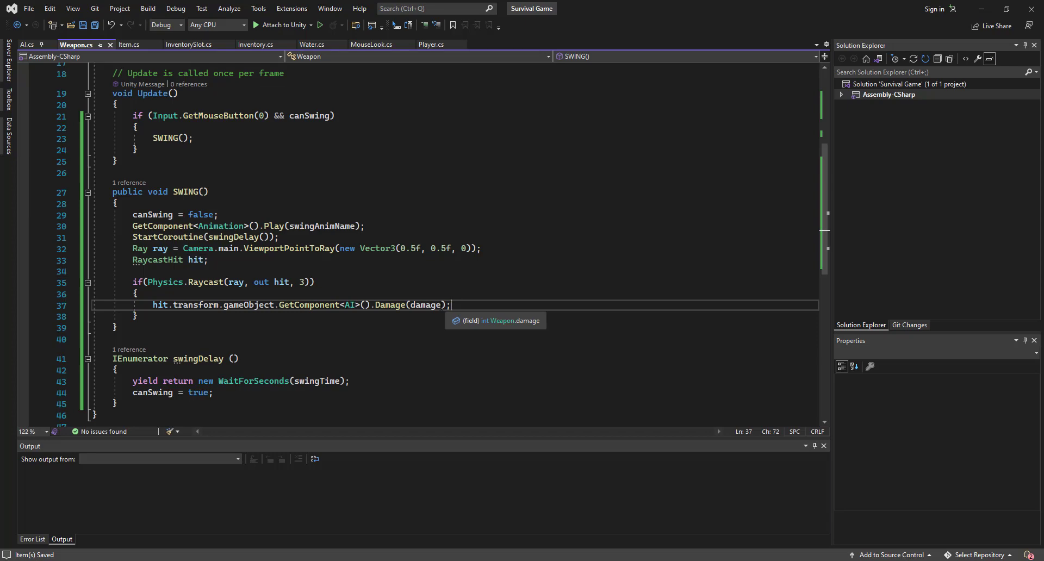
Step: Review Weapon.cs around line 37, select 'transform' in the raycast damage line, then return to Unity
{"action": "scroll", "coordinate": [450, 325], "scroll_direction": "up", "scroll_amount": 2}
{"action": "scroll", "coordinate": [450, 325], "scroll_direction": "up", "scroll_amount": 3}
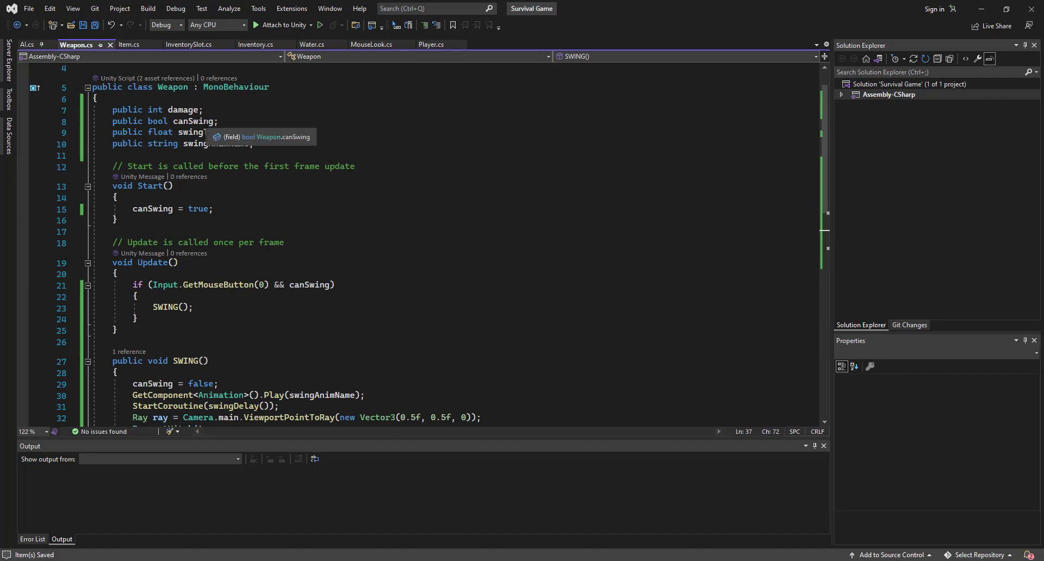
{"action": "scroll", "coordinate": [317, 205], "scroll_direction": "down", "scroll_amount": 3}
{"action": "scroll", "coordinate": [317, 205], "scroll_direction": "down", "scroll_amount": 1}
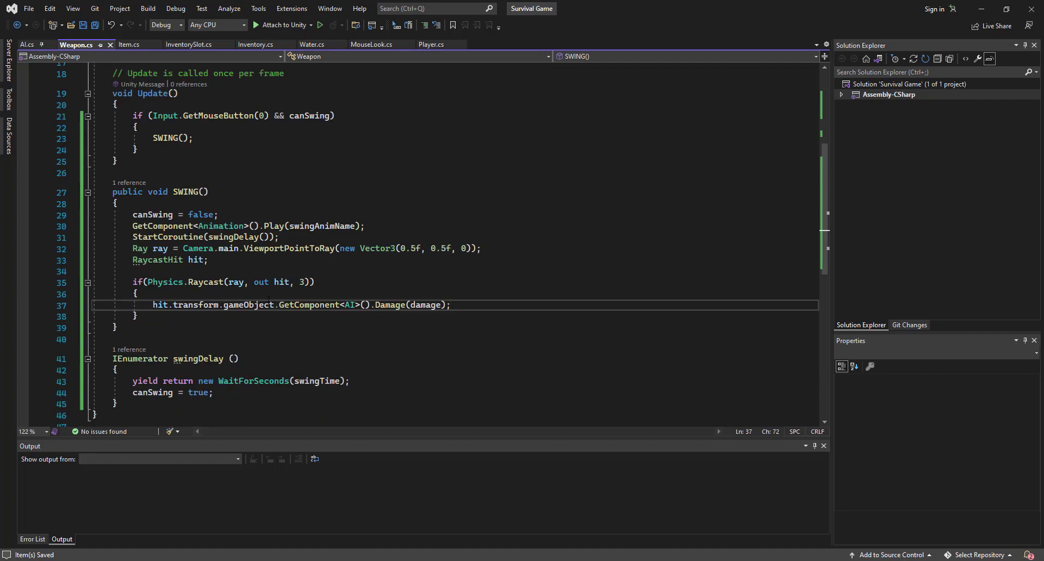
{"action": "double_click", "coordinate": [178, 304]}
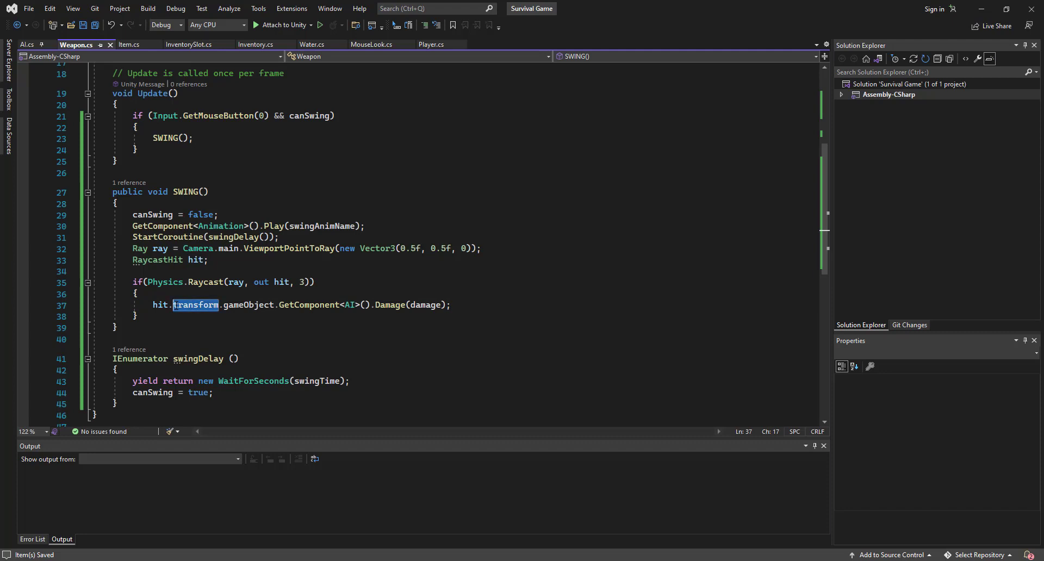
{"action": "key", "text": "Right"}
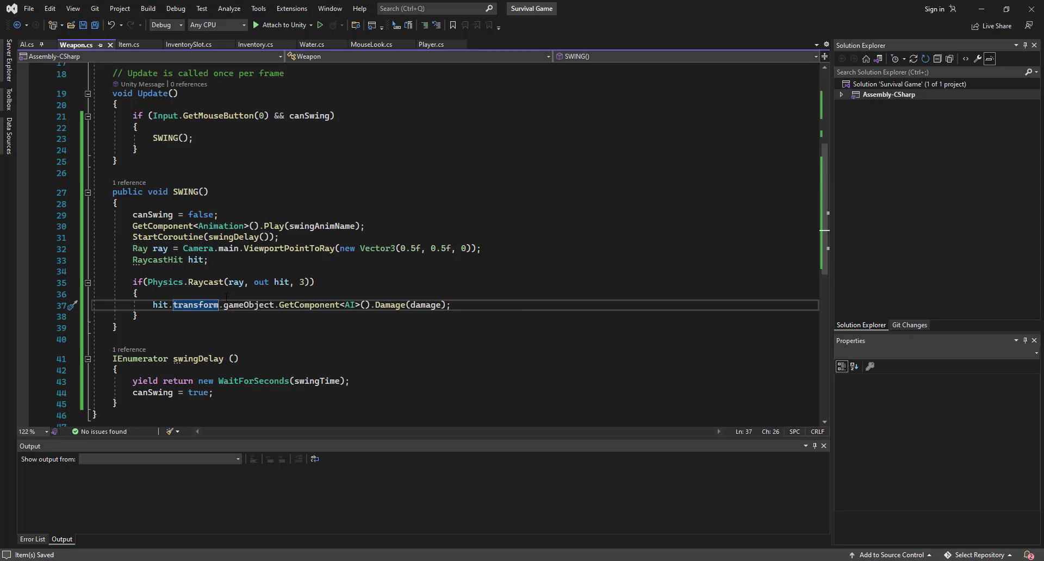
{"action": "key", "text": "alt+Tab"}
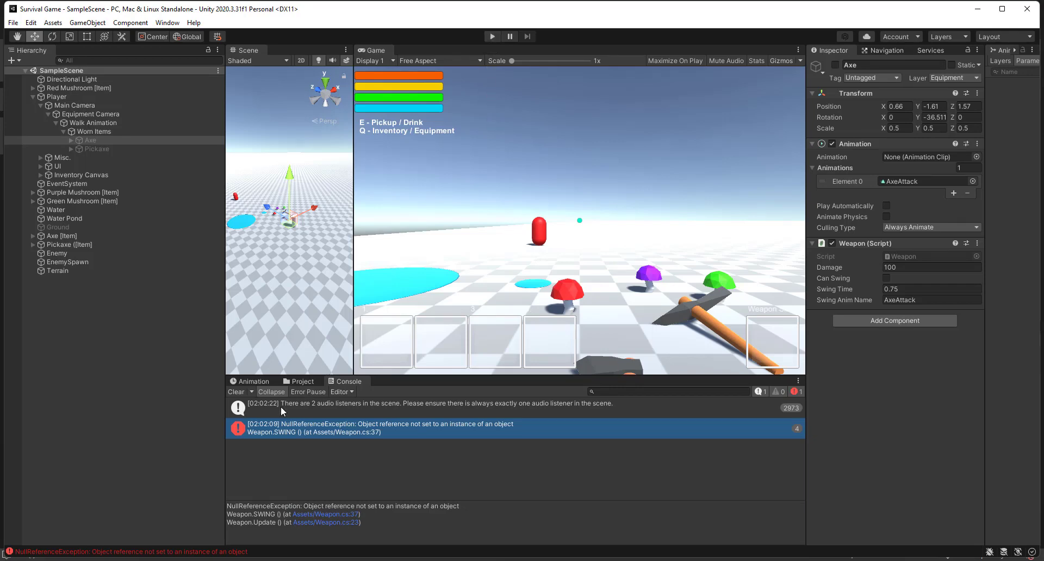
Step: Clear the Console and start the game in Play mode
{"action": "left_click", "coordinate": [235, 392]}
{"action": "left_click", "coordinate": [494, 35]}
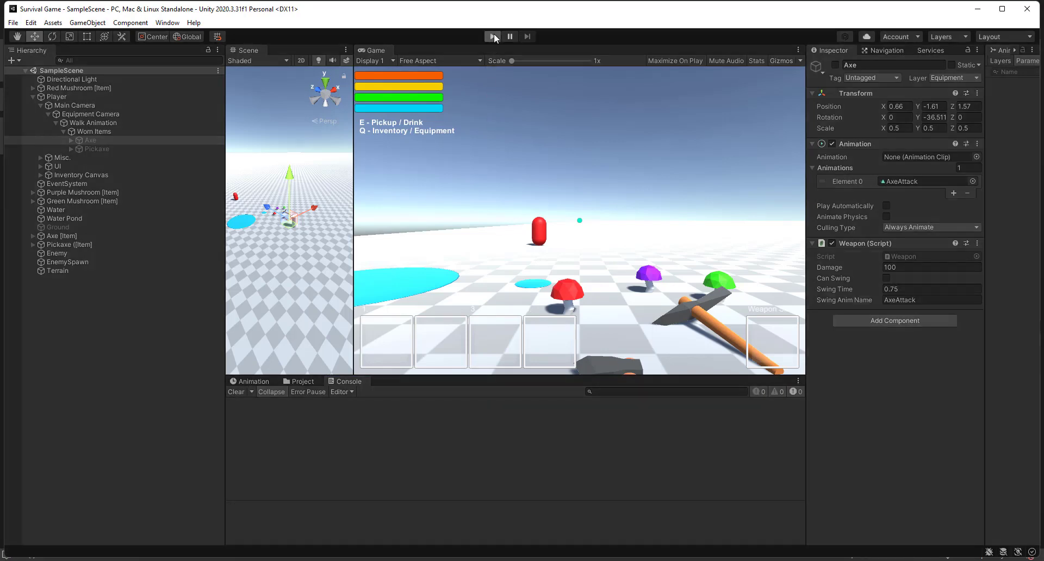
{"action": "left_click", "coordinate": [527, 180]}
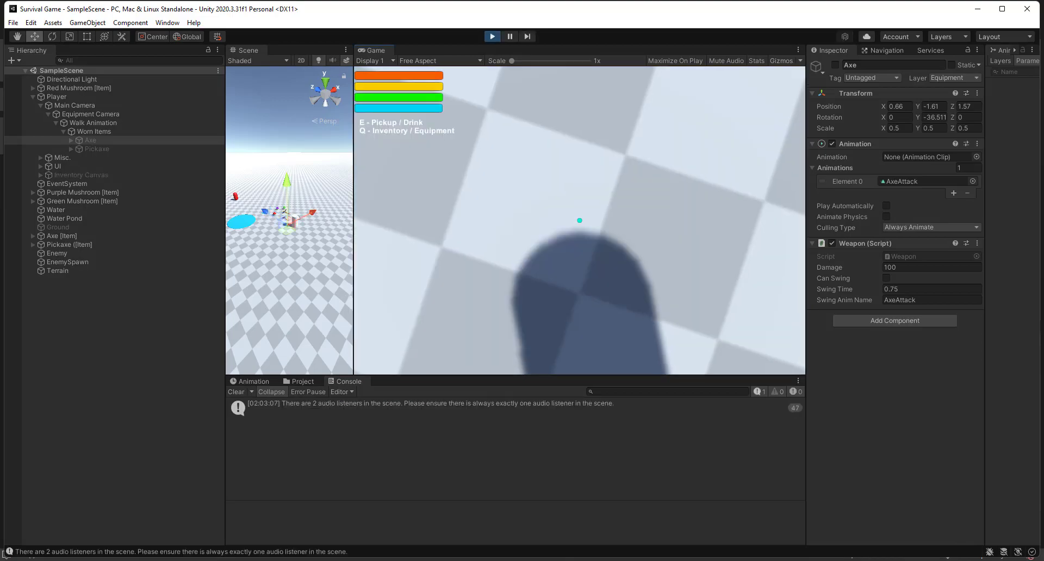
{"action": "key", "text": "alt+Tab"}
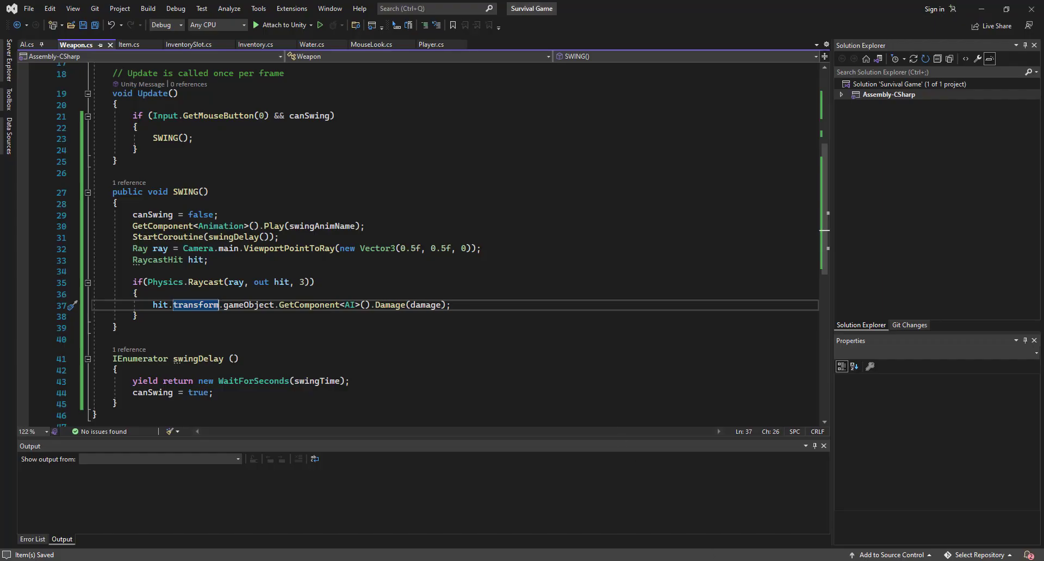
{"action": "key", "text": "alt+Tab"}
{"action": "left_click", "coordinate": [580, 220]}
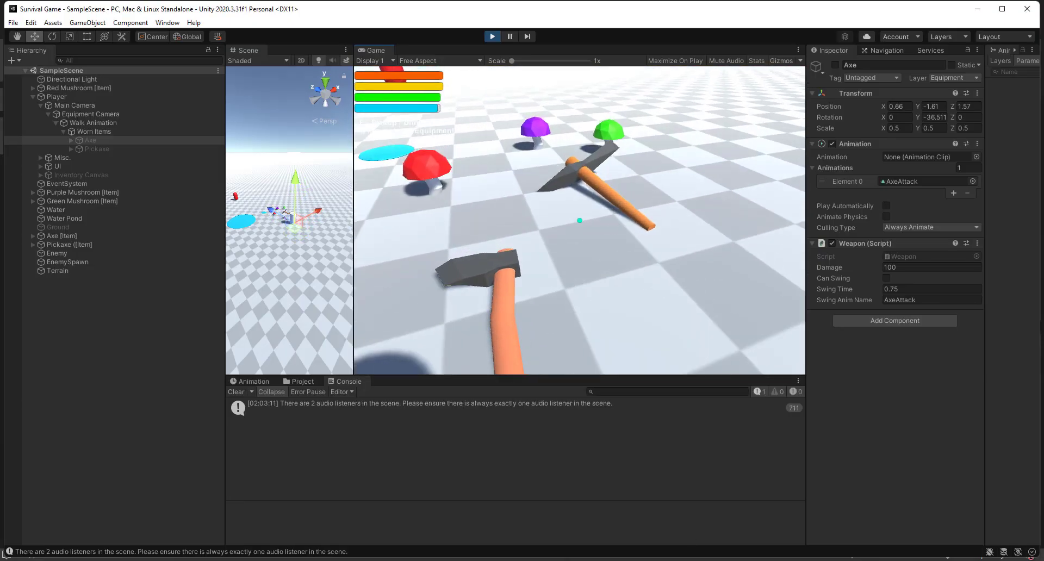
Step: Pick up the axe and equip it from the first hotbar slot
{"action": "key", "text": "e"}
{"action": "key", "text": "q"}
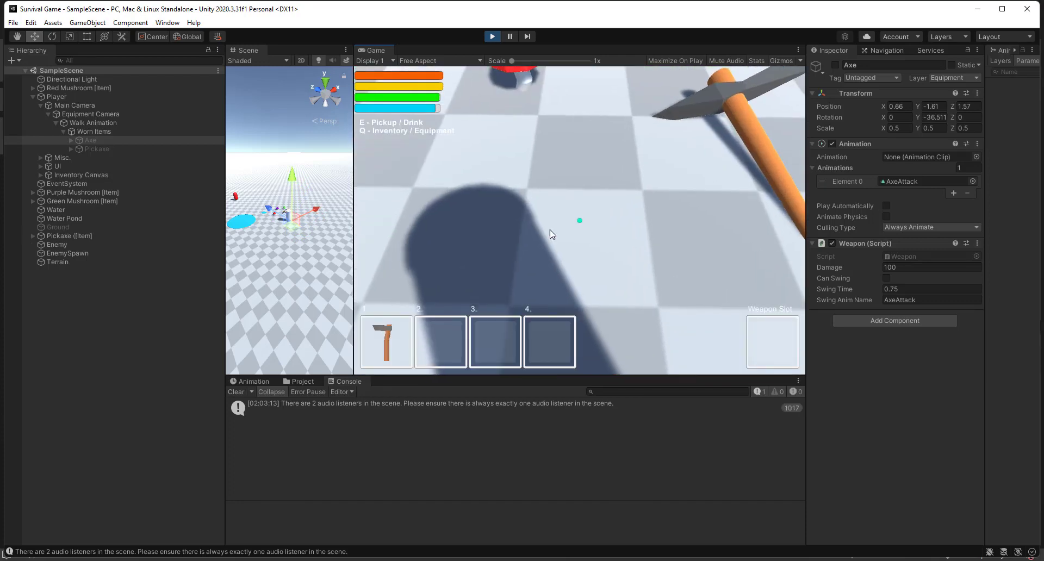
{"action": "left_click", "coordinate": [398, 321]}
{"action": "key", "text": "q"}
Step: Swing the axe five times at empty ground, then stop the game and clear the Console
{"action": "left_click", "coordinate": [580, 220]}
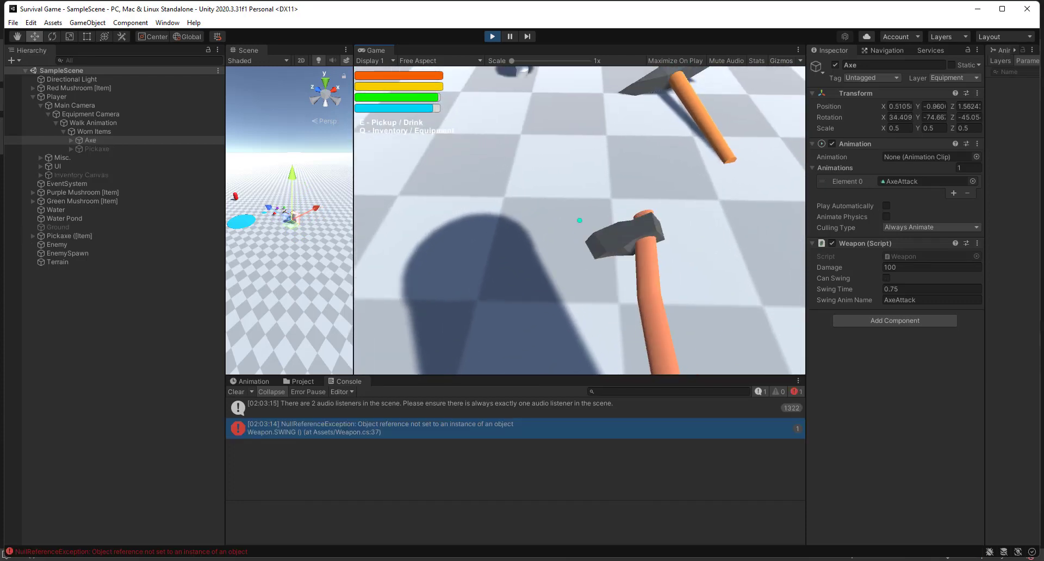
{"action": "left_click", "coordinate": [579, 220]}
{"action": "left_click", "coordinate": [580, 221]}
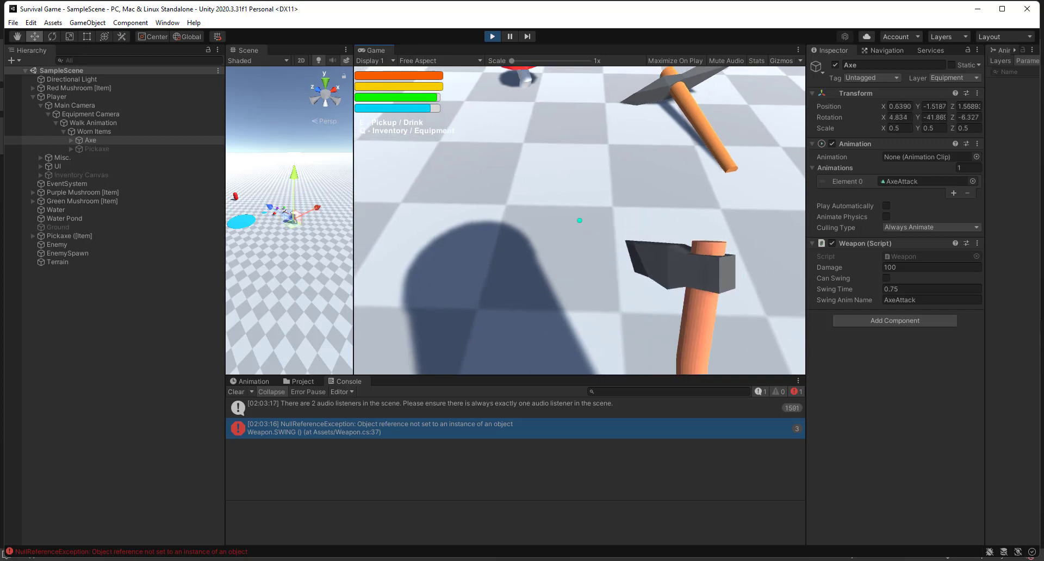
{"action": "left_click", "coordinate": [580, 220]}
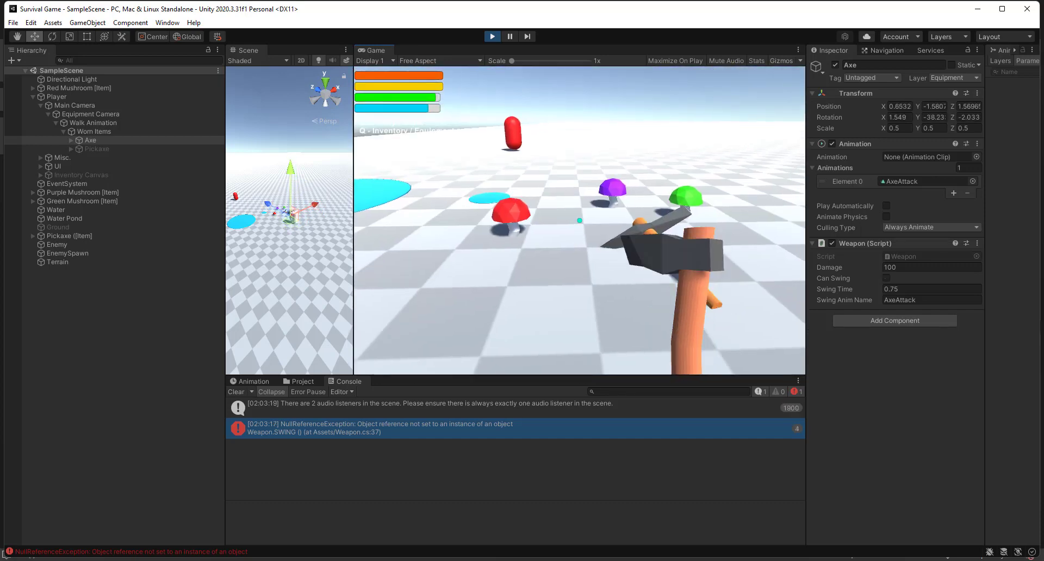
{"action": "left_click", "coordinate": [579, 221]}
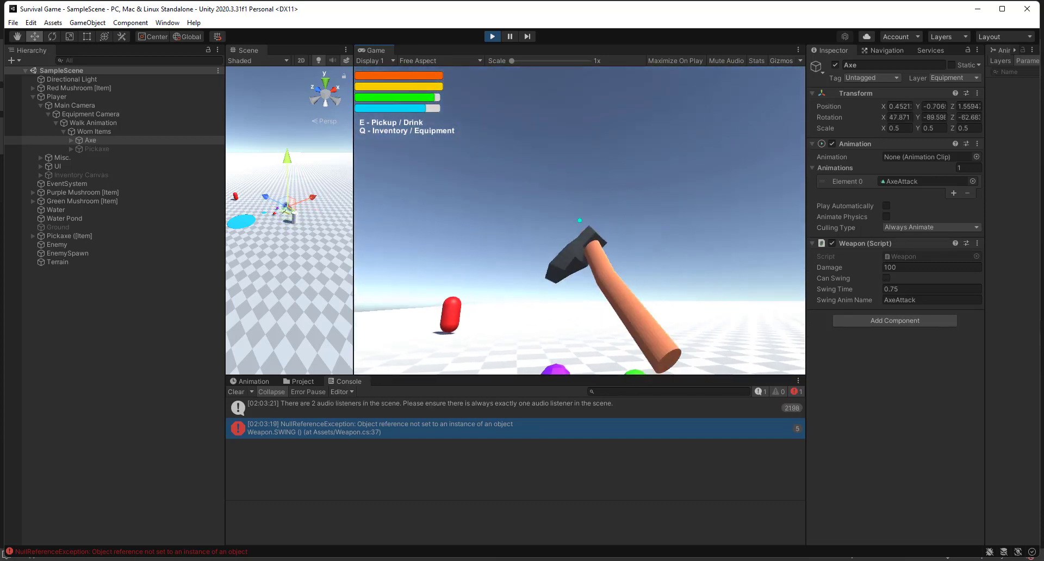
{"action": "key", "text": "q"}
{"action": "key", "text": "ctrl+p"}
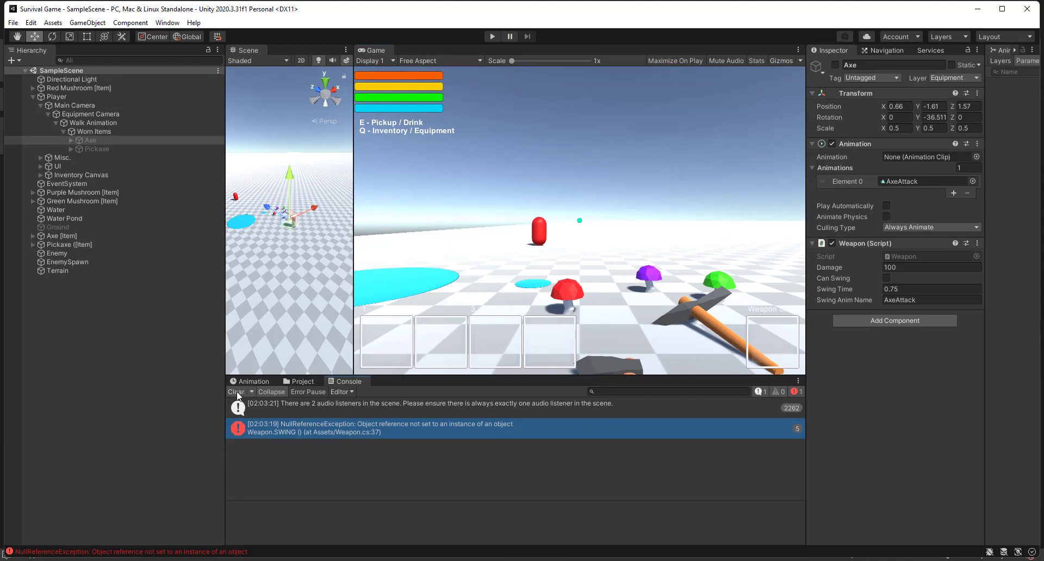
{"action": "left_click", "coordinate": [236, 391]}
Step: Add an if (hit.transform.gameObject.GetComponent<AI>() != null) check inside the raycast block
{"action": "key", "text": "alt+Tab"}
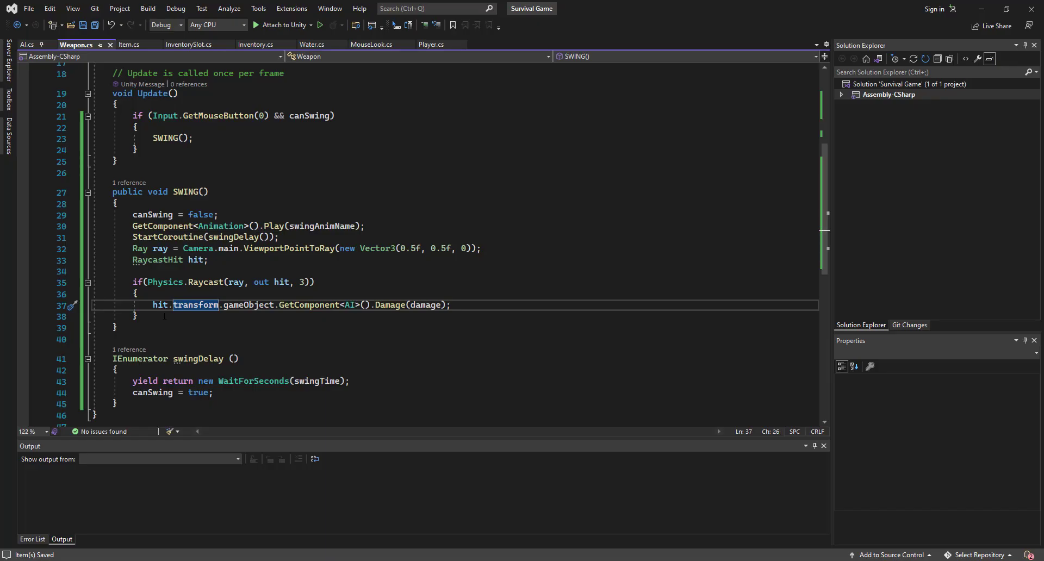
{"action": "left_click", "coordinate": [209, 294]}
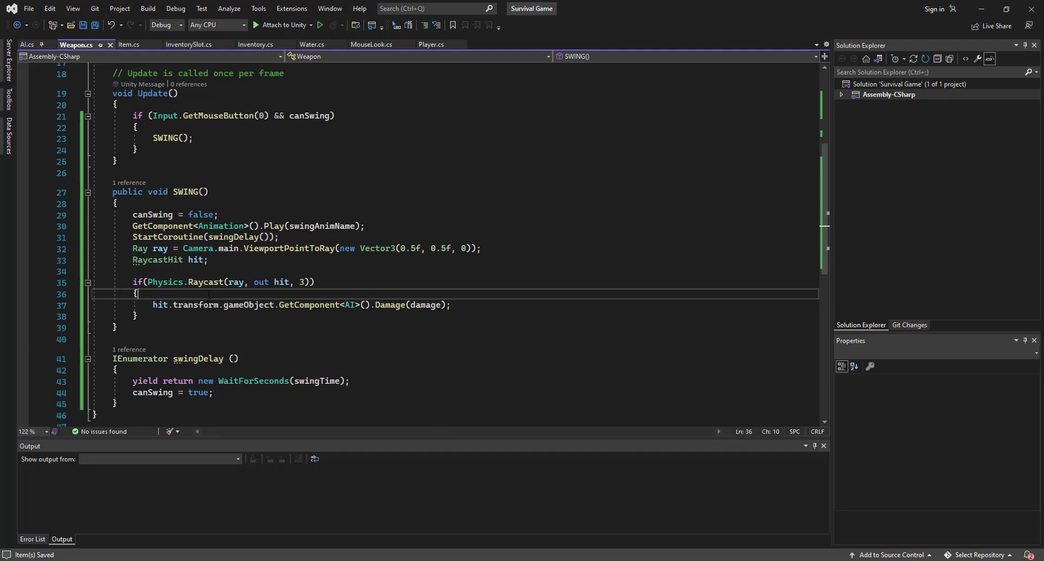
{"action": "key", "text": "Return"}
{"action": "type", "text": "if(hit"}
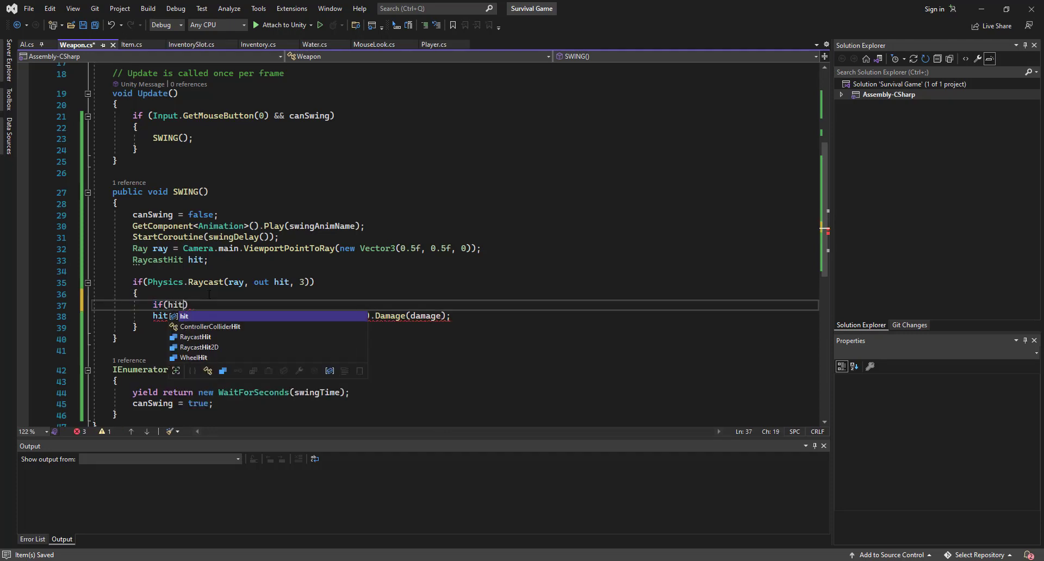
{"action": "type", "text": ".tr"}
{"action": "left_click", "coordinate": [209, 294]}
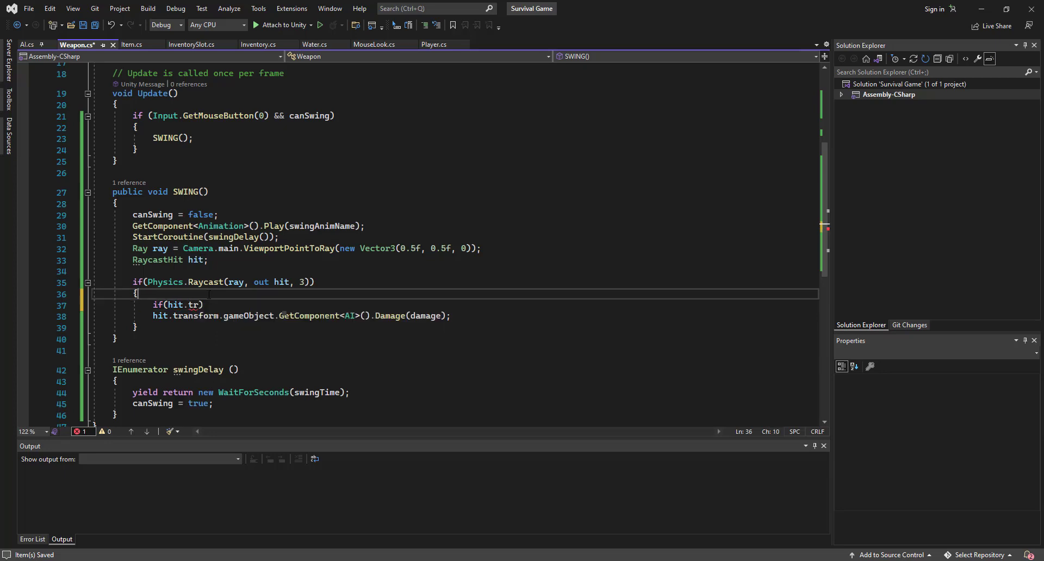
{"action": "left_click_drag", "start_coordinate": [153, 315], "coordinate": [360, 315]}
{"action": "key", "text": "ctrl+c"}
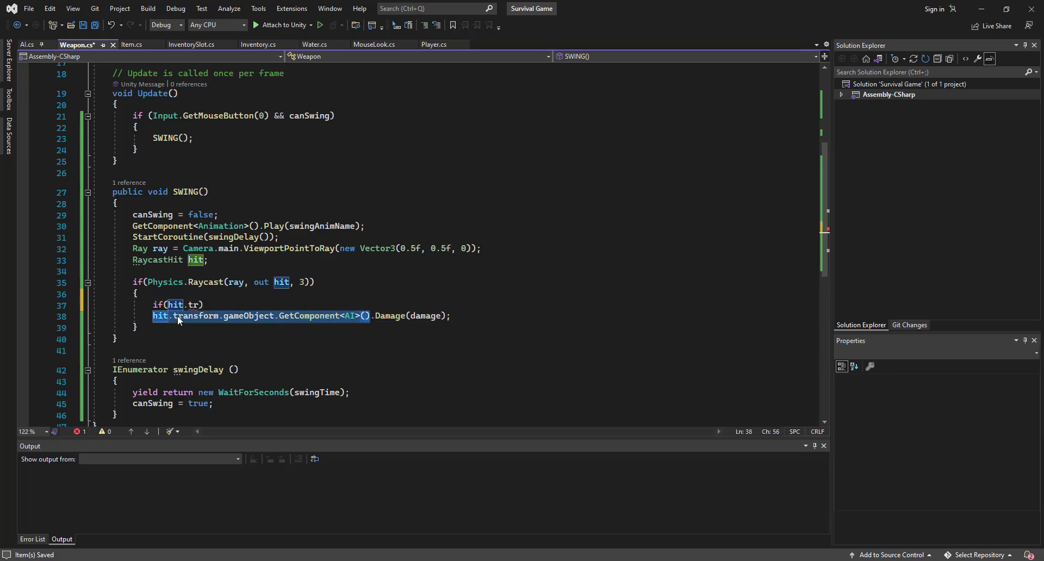
{"action": "left_click_drag", "start_coordinate": [203, 305], "coordinate": [178, 305]}
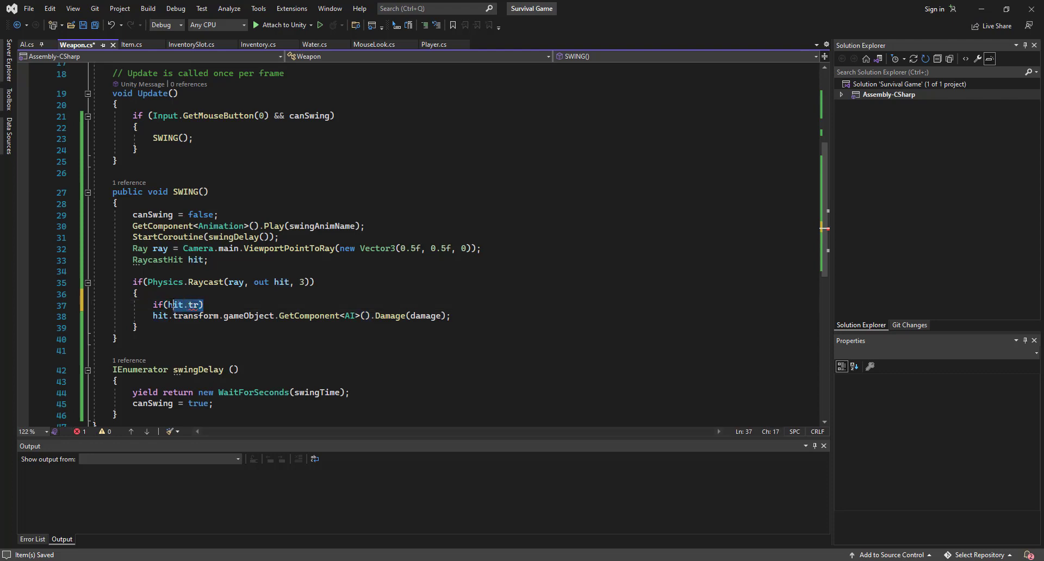
{"action": "key", "text": "ctrl+v"}
{"action": "type", "text": "() != n"}
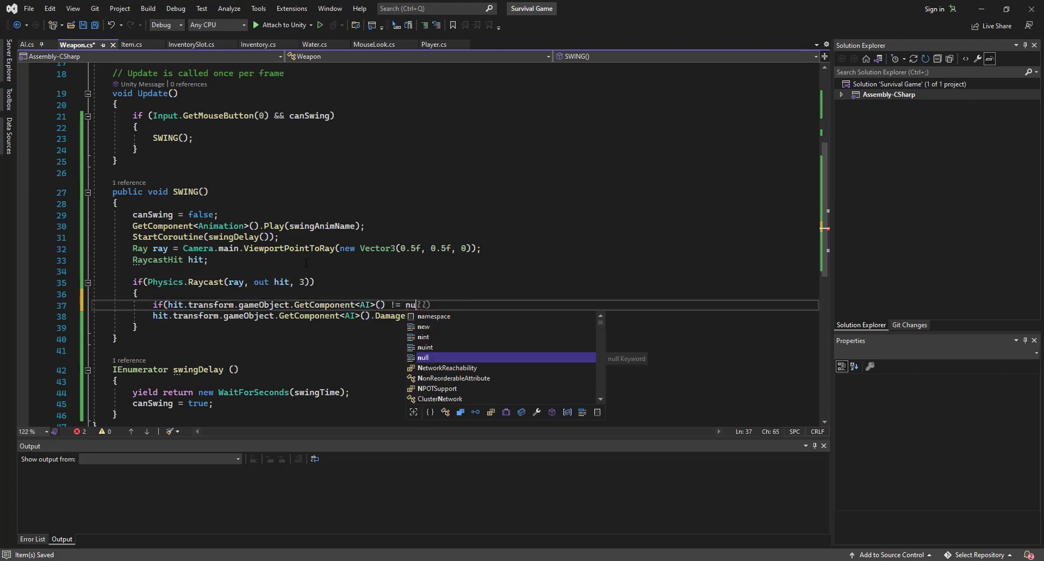
{"action": "type", "text": "ull) {"}
{"action": "key", "text": "Return"}
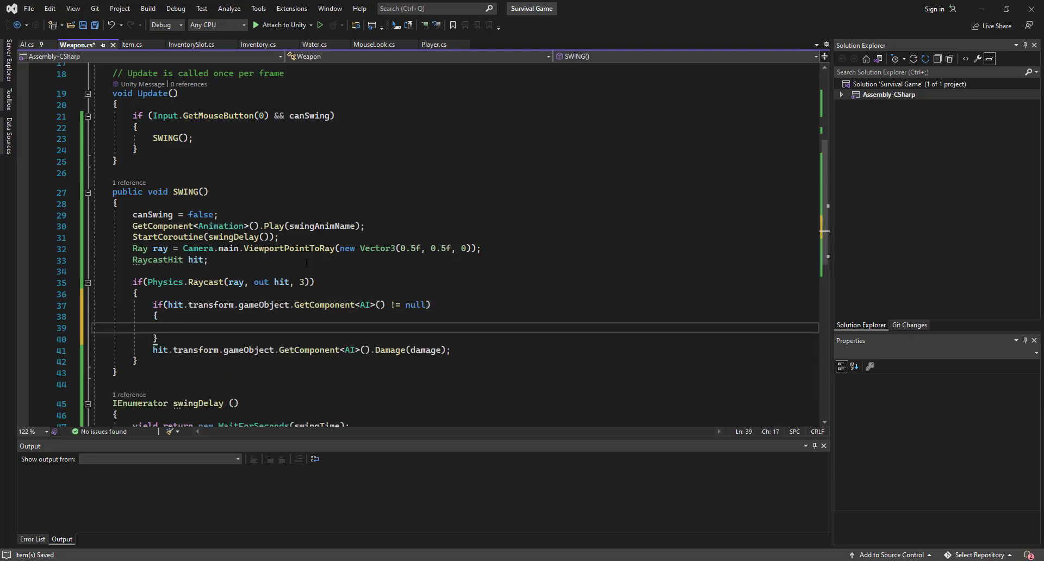
Step: Move the damage call into the AI null check, delete the old line, and save Weapon.cs
{"action": "mouse_move", "coordinate": [453, 351]}
{"action": "left_mouse_down"}
{"action": "mouse_move", "coordinate": [154, 339]}
{"action": "mouse_move", "coordinate": [155, 350]}
{"action": "left_mouse_up"}
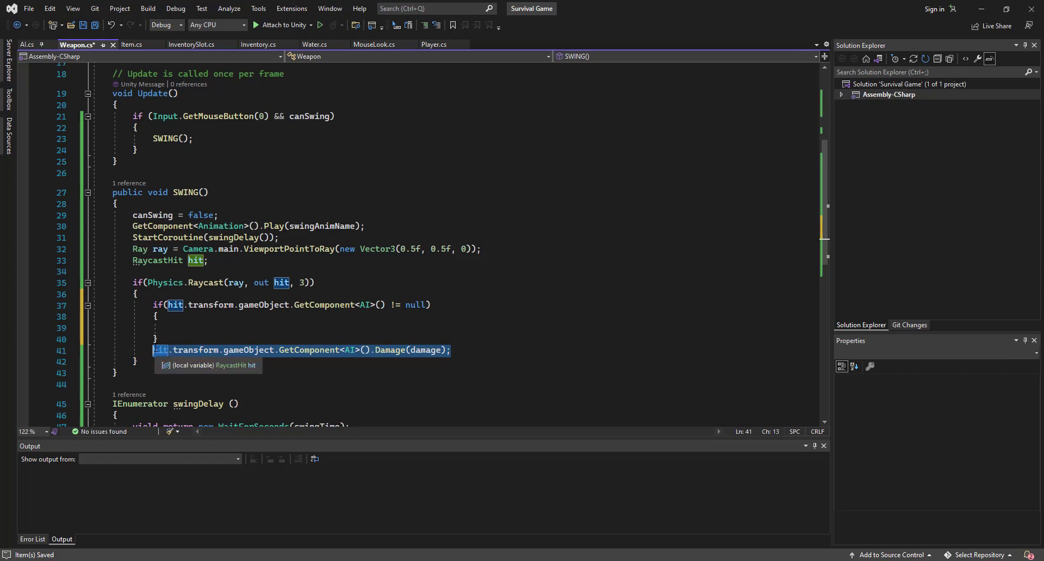
{"action": "key", "text": "ctrl+c"}
{"action": "key", "text": "Up"}
{"action": "key", "text": "Up"}
{"action": "key", "text": "ctrl+v"}
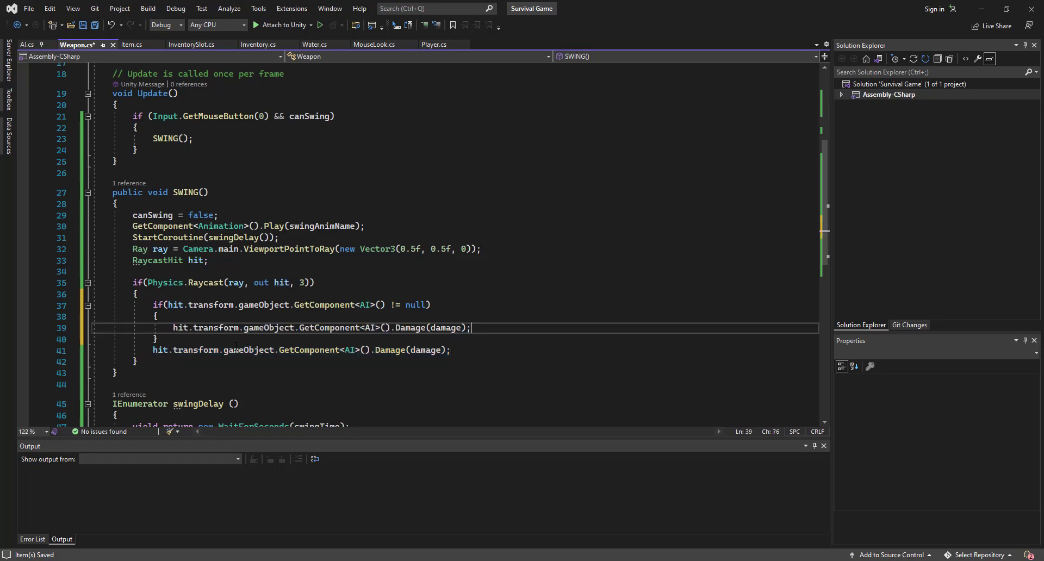
{"action": "left_click_drag", "start_coordinate": [499, 349], "coordinate": [43, 348]}
{"action": "key", "text": "BackSpace"}
{"action": "key", "text": "BackSpace"}
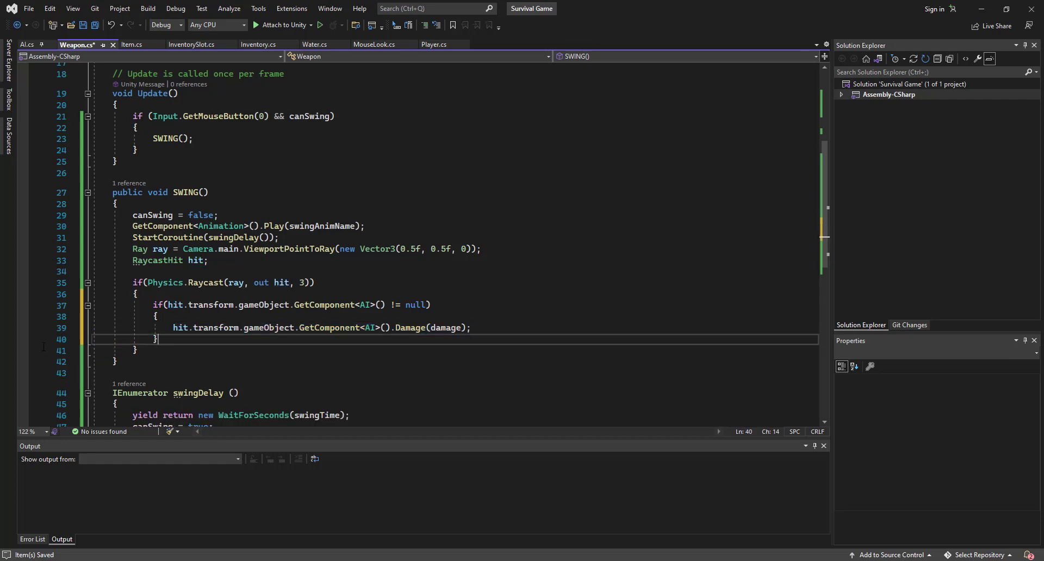
{"action": "type", "text": "}"}
{"action": "key", "text": "ctrl+s"}
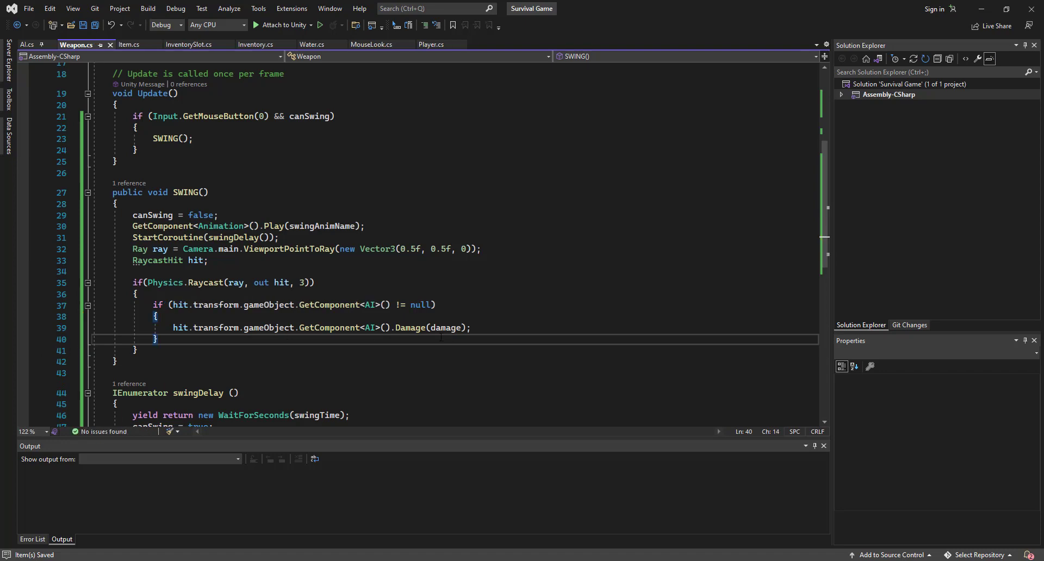
{"action": "key", "text": "alt+Tab"}
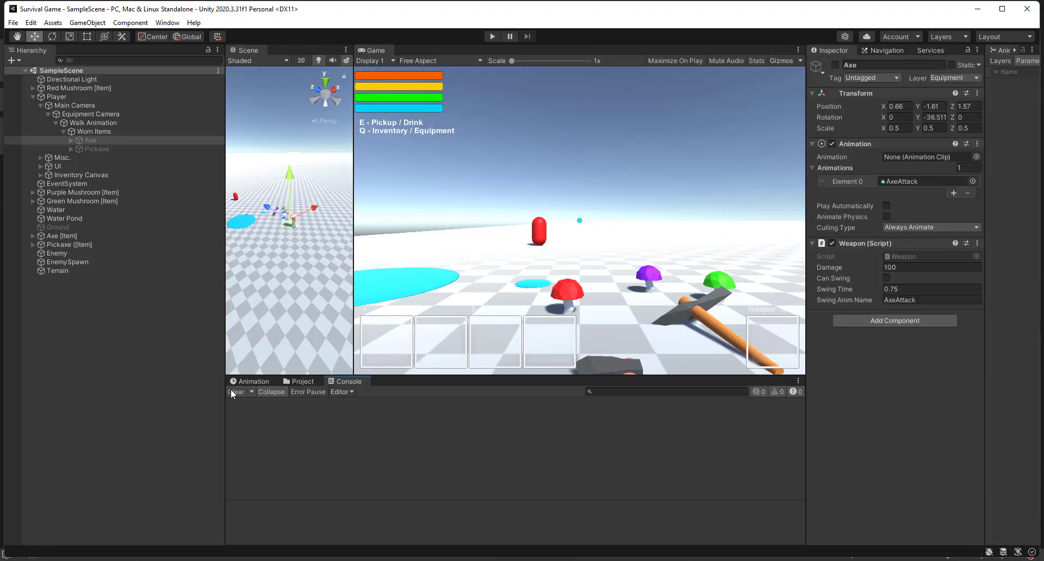
Step: Start Play mode, then walk to the axe, pick it up and equip it
{"action": "left_click", "coordinate": [491, 37]}
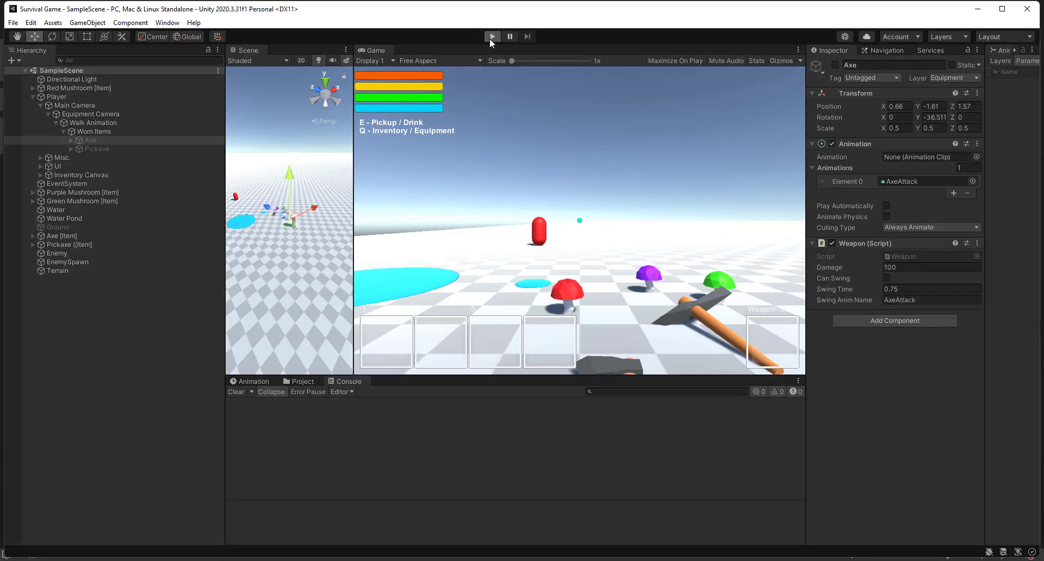
{"action": "key", "text": "w"}
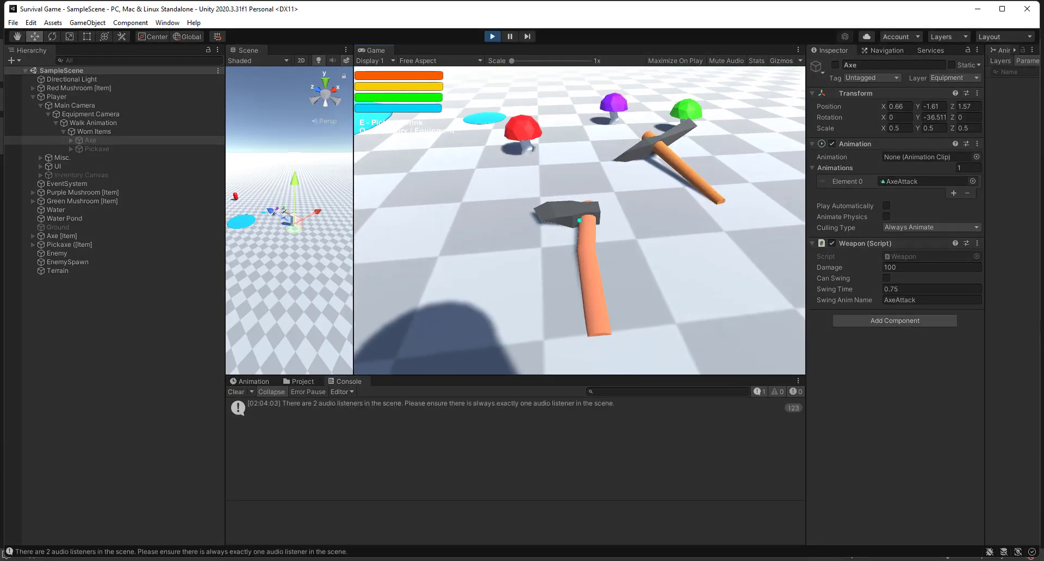
{"action": "key", "text": "e"}
{"action": "key", "text": "q"}
{"action": "left_click", "coordinate": [389, 342]}
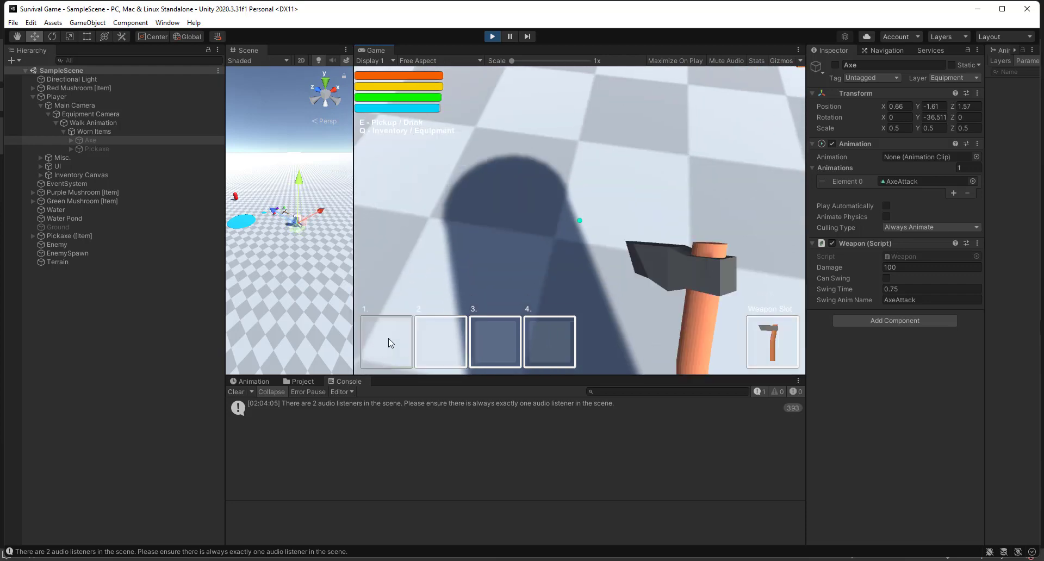
{"action": "key", "text": "q"}
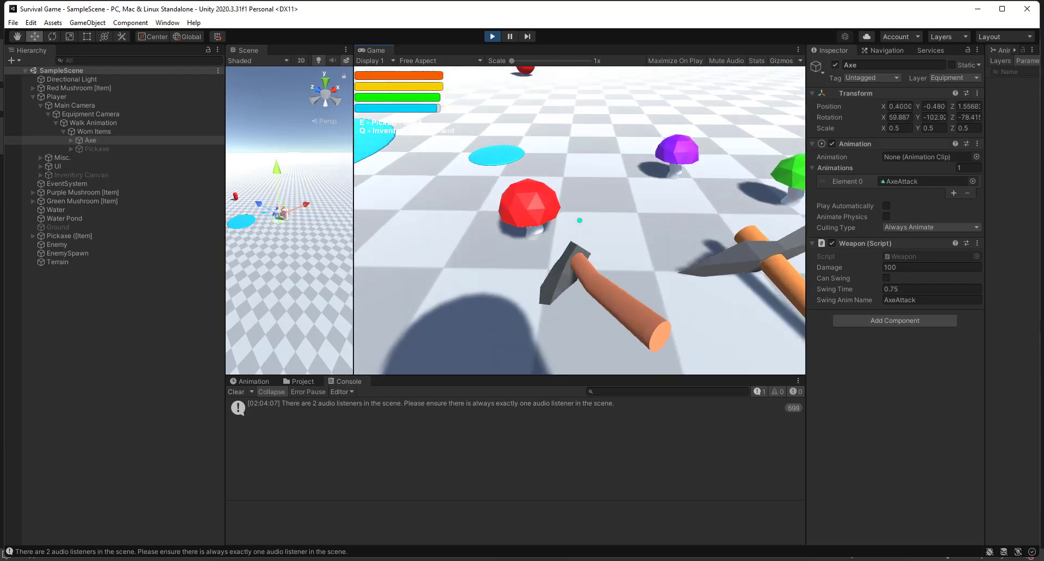
Step: Swing the axe to kill the charging enemy and at the empty pond, then stop the game
{"action": "left_click", "coordinate": [580, 220]}
{"action": "left_click", "coordinate": [580, 220]}
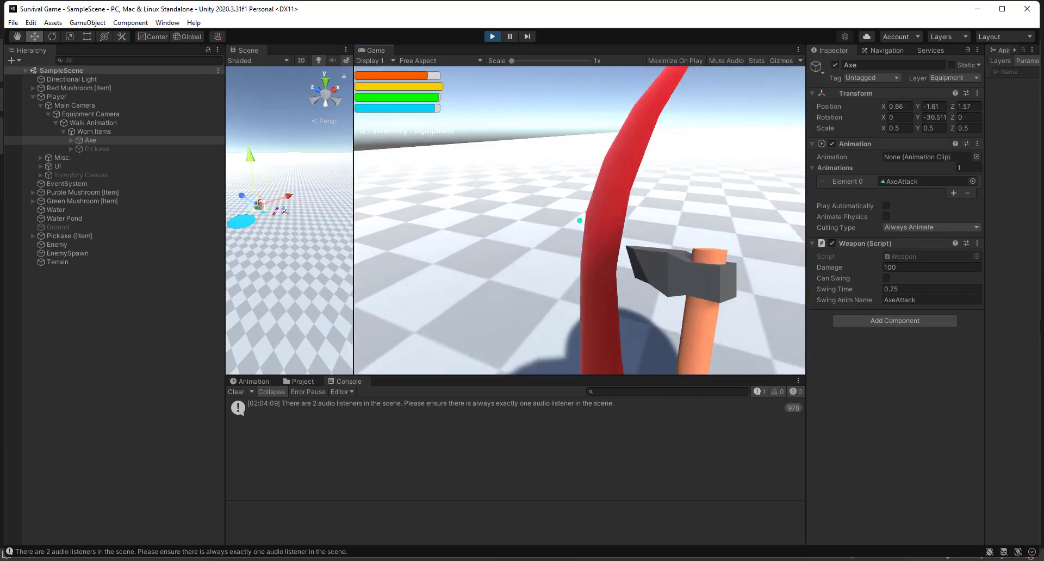
{"action": "left_click", "coordinate": [580, 220]}
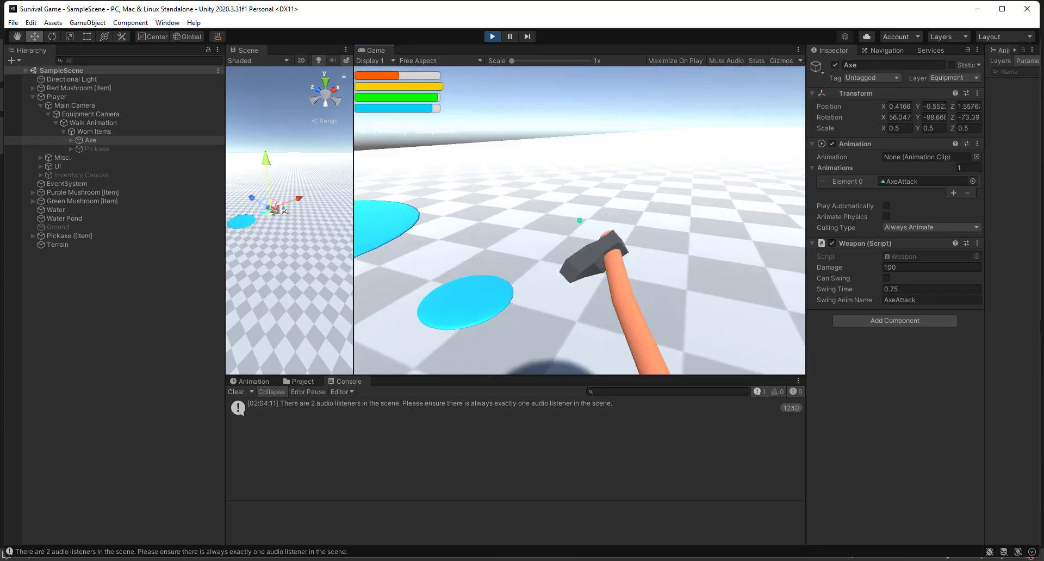
{"action": "key", "text": "w"}
{"action": "left_click", "coordinate": [579, 220]}
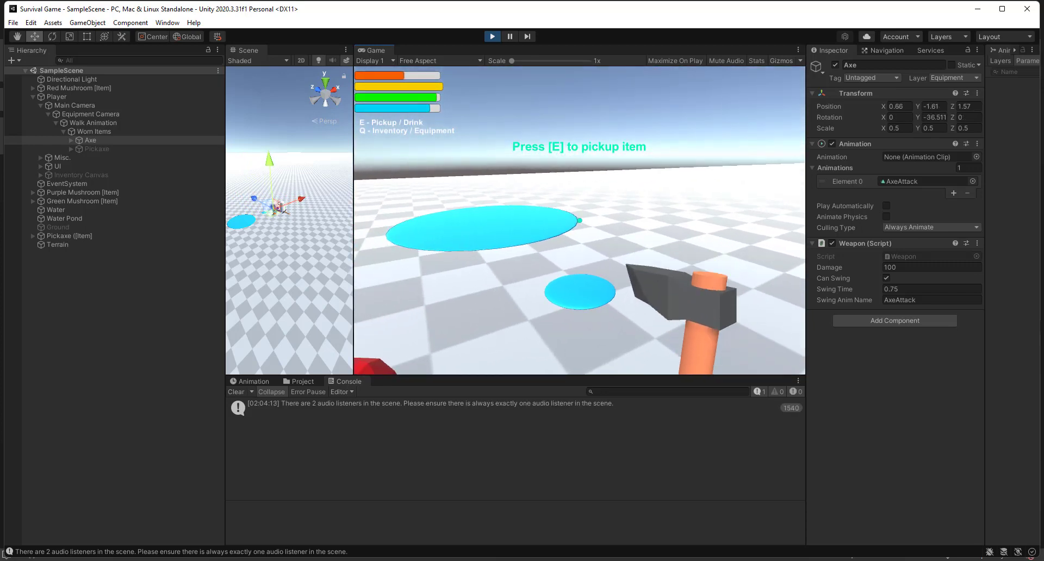
{"action": "key", "text": "s"}
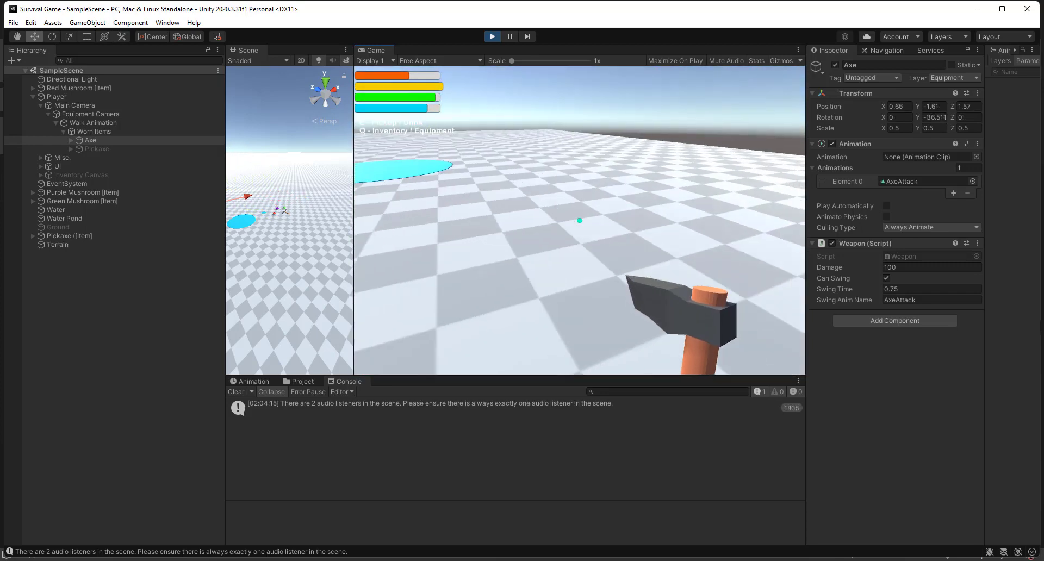
{"action": "key", "text": "w"}
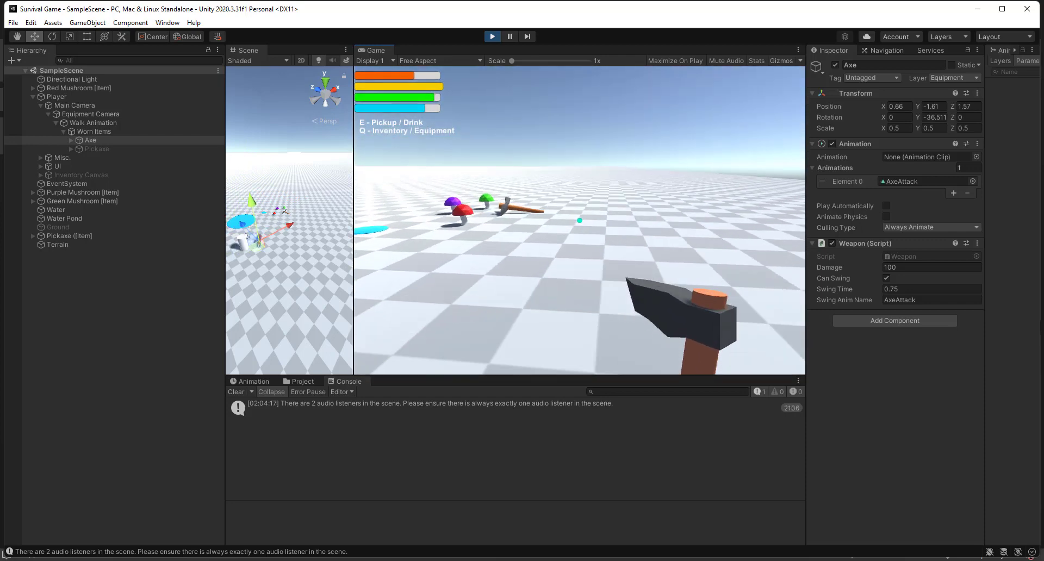
{"action": "key", "text": "ctrl+p"}
Step: Change the Terrain object's layer from Default to 3: Terrain in the Inspector
{"action": "left_click", "coordinate": [70, 271]}
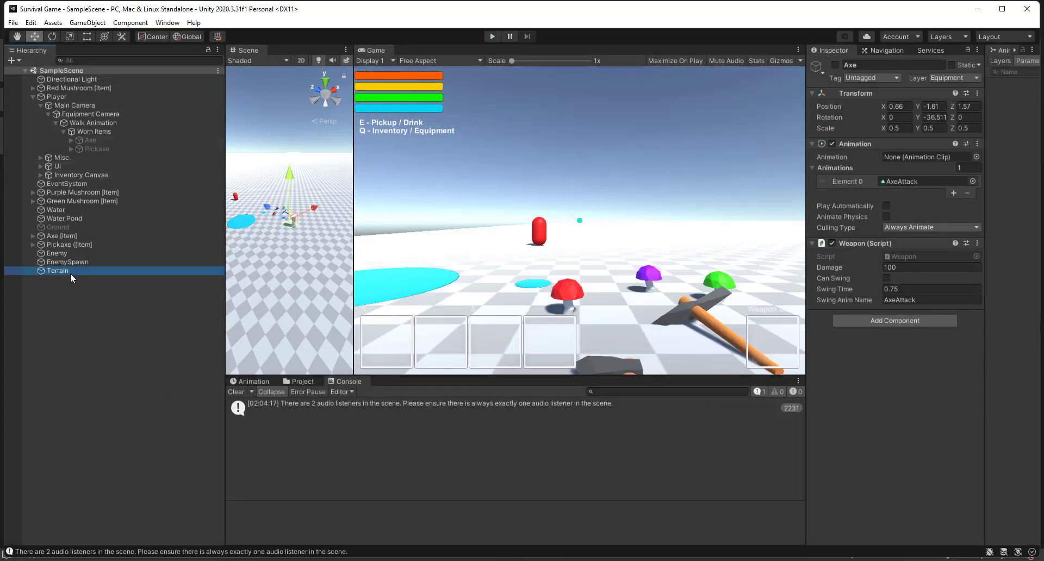
{"action": "left_click", "coordinate": [939, 81]}
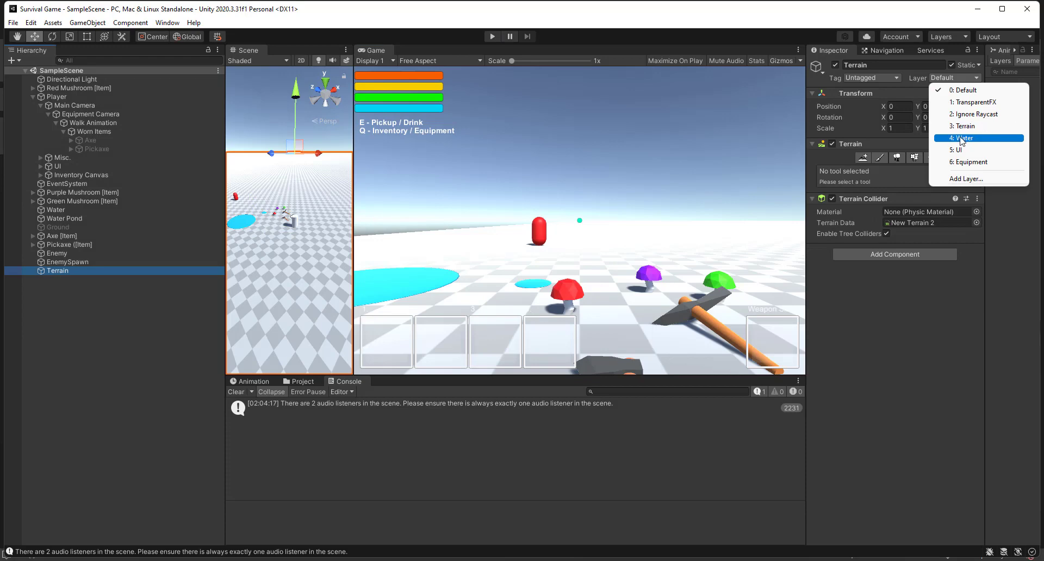
{"action": "left_click", "coordinate": [962, 126]}
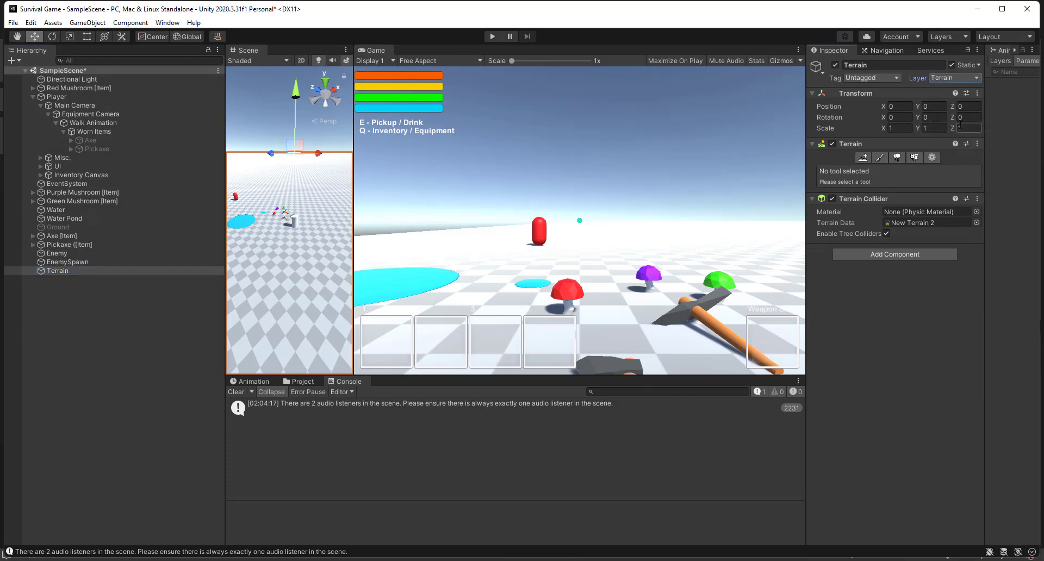